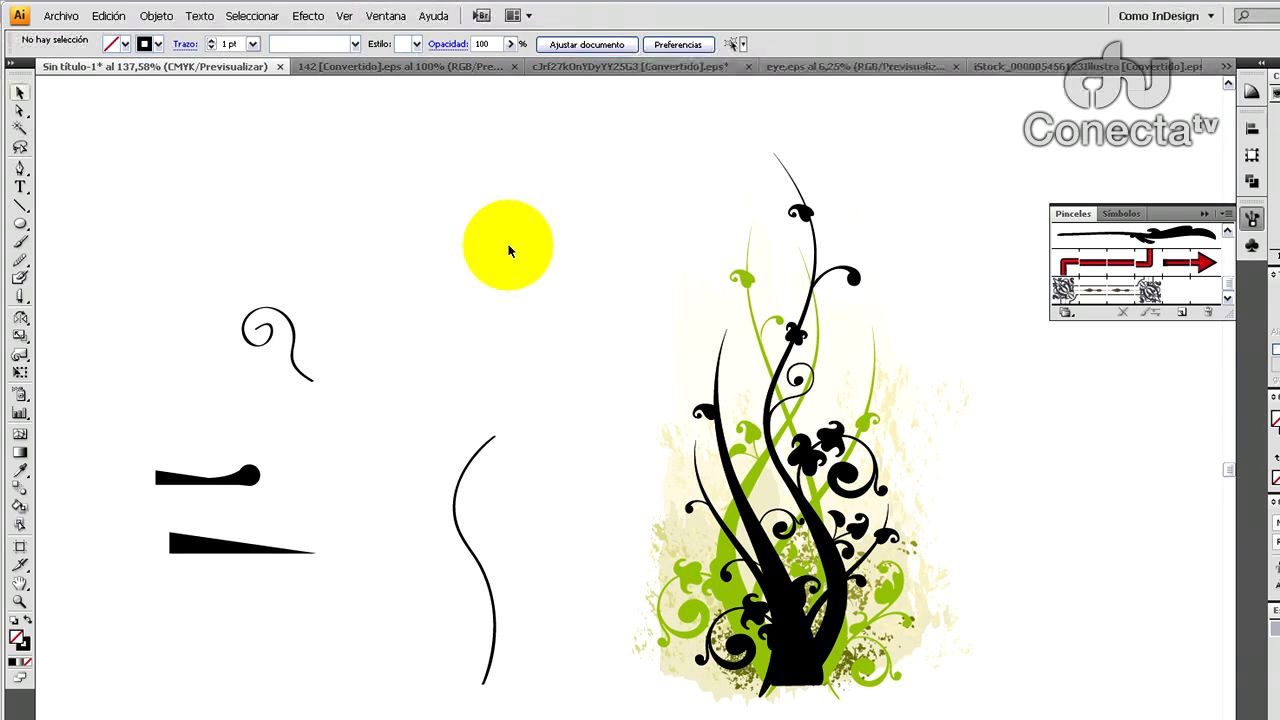
Step: Shift the black wedge shape slightly and delete the S-shaped curve beside the floral illustration
drag(229, 543, 251, 597)
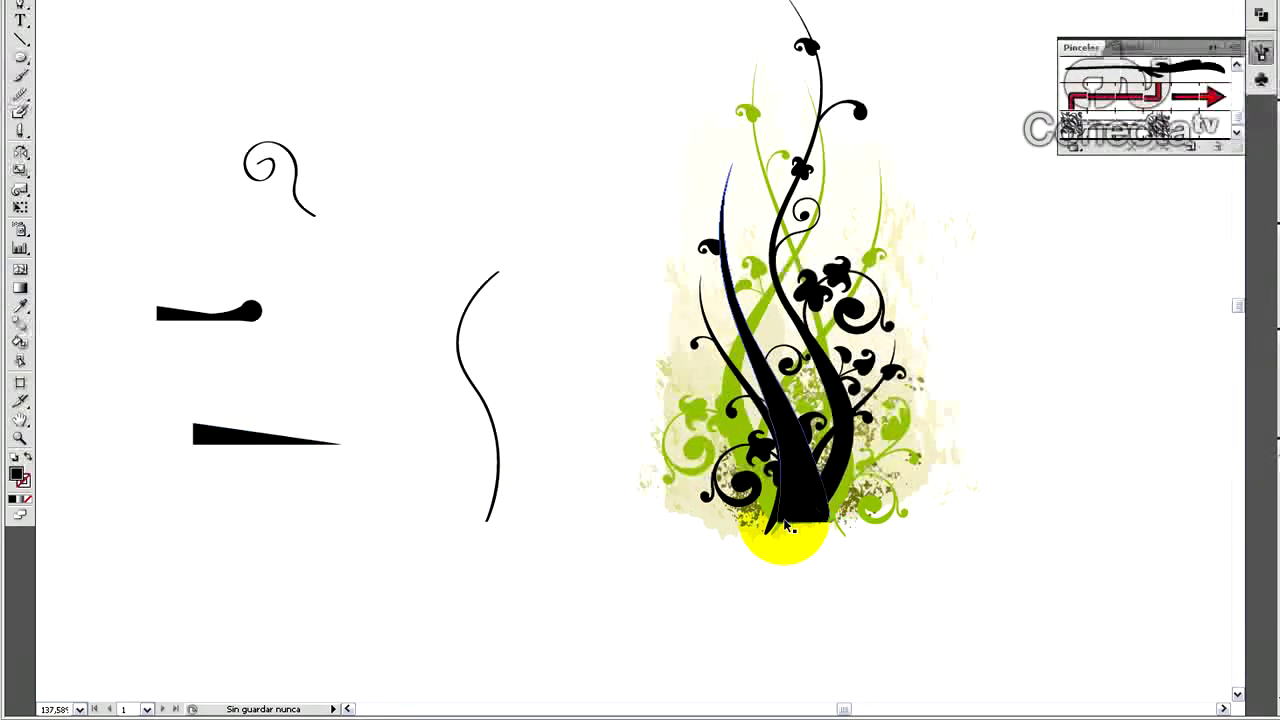
mouse_move(815, 525)
mouse_down()
mouse_move(795, 380)
mouse_move(716, 150)
mouse_move(724, 160)
mouse_move(569, 197)
mouse_up()
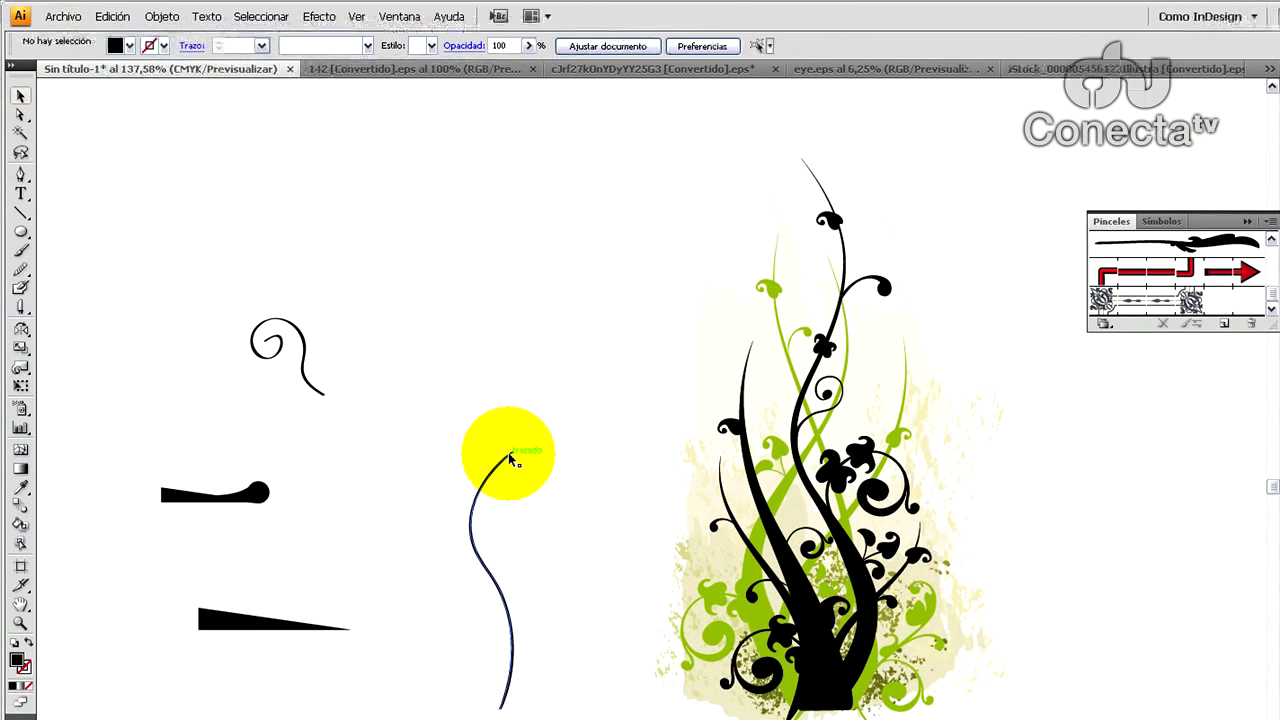
click(508, 456)
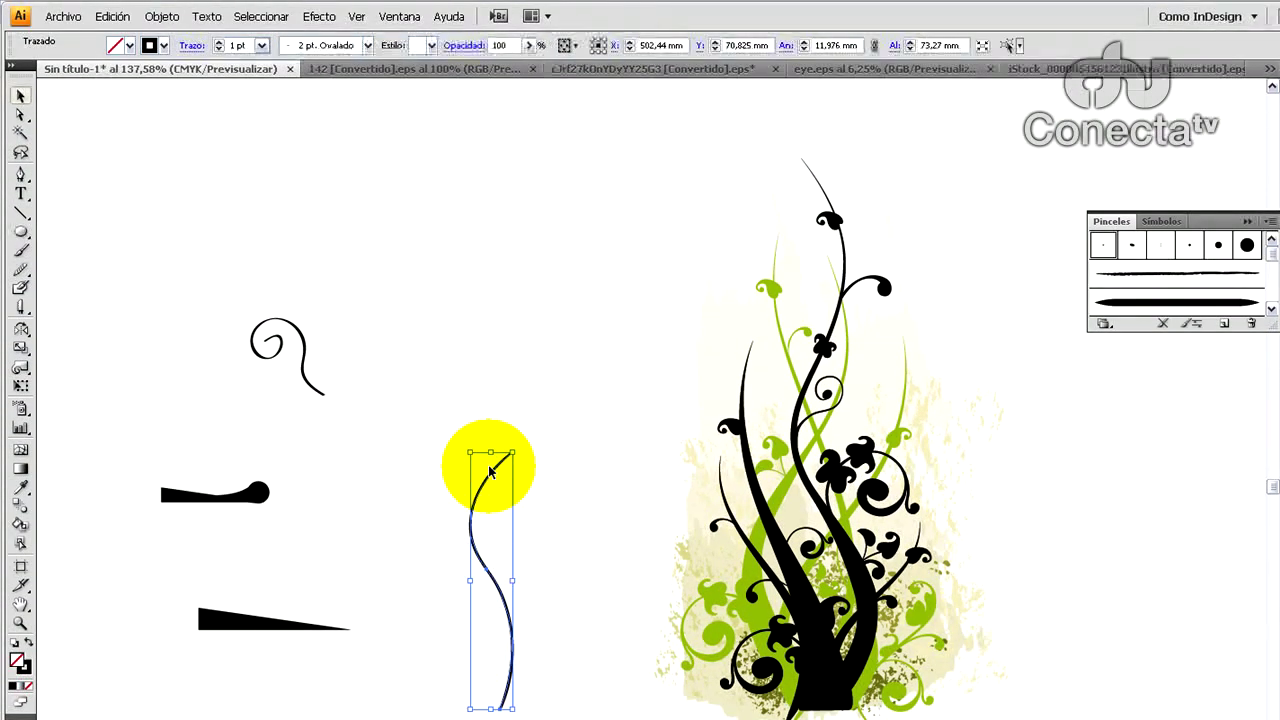
key(Delete)
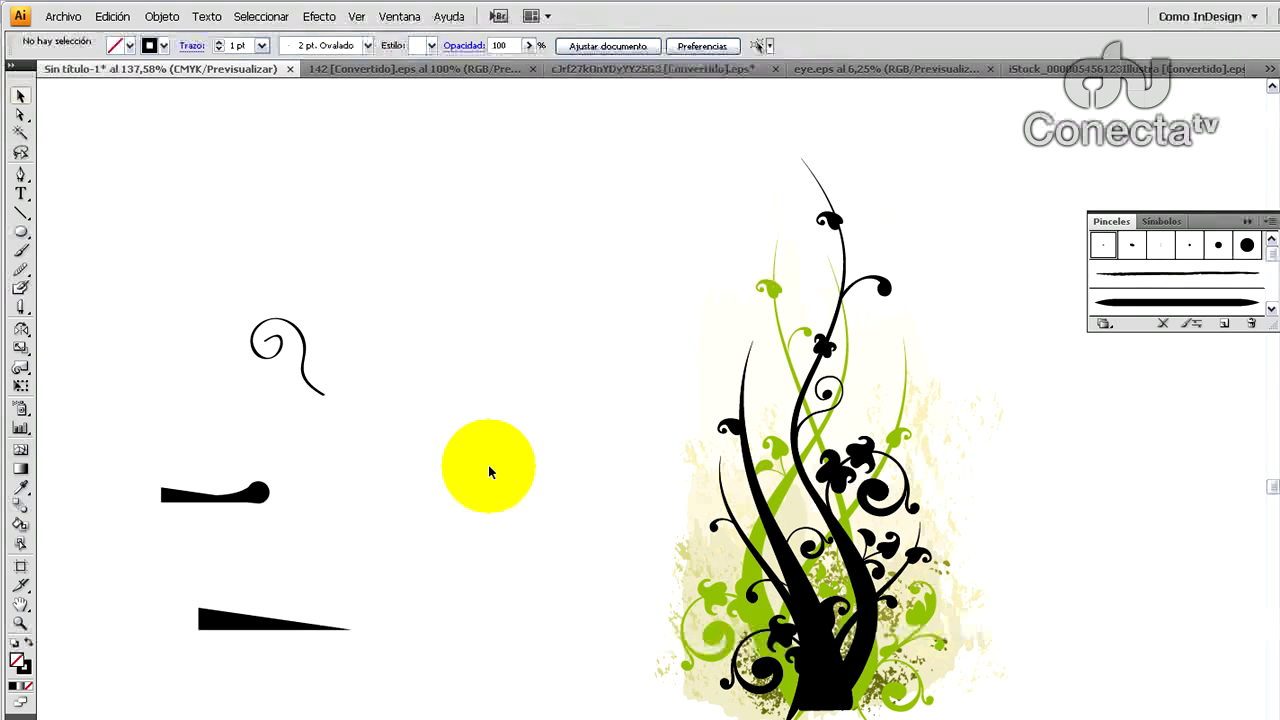
Step: With the Pen tool, draw a new open S-shaped curve about 12 mm wide and 75 mm tall beside the floral illustration, then deselect it
click(22, 177)
click(527, 352)
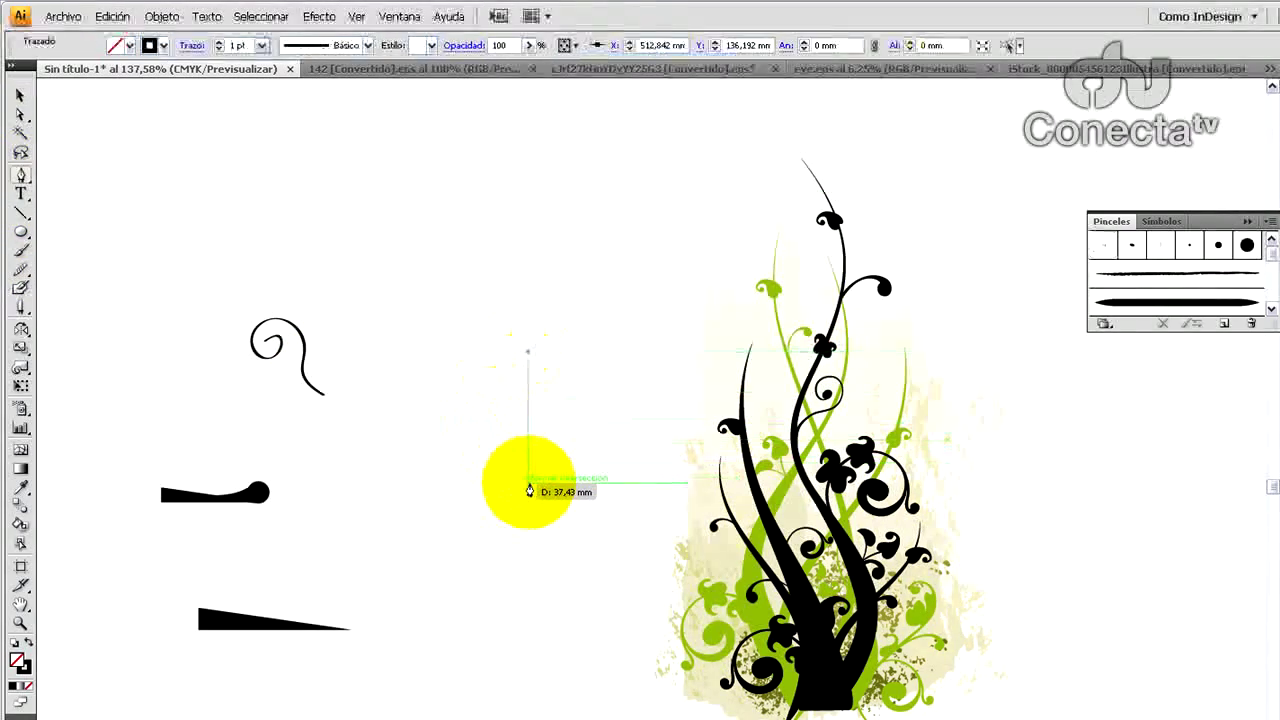
drag(527, 468, 580, 543)
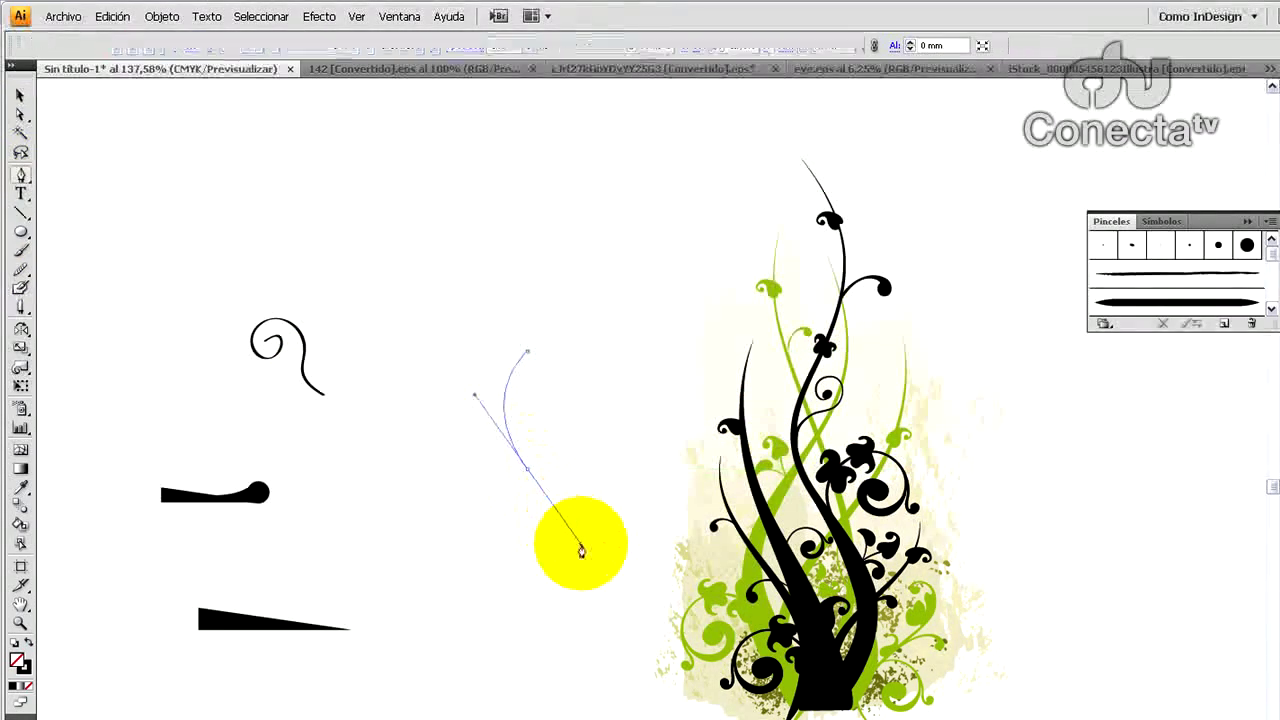
click(492, 635)
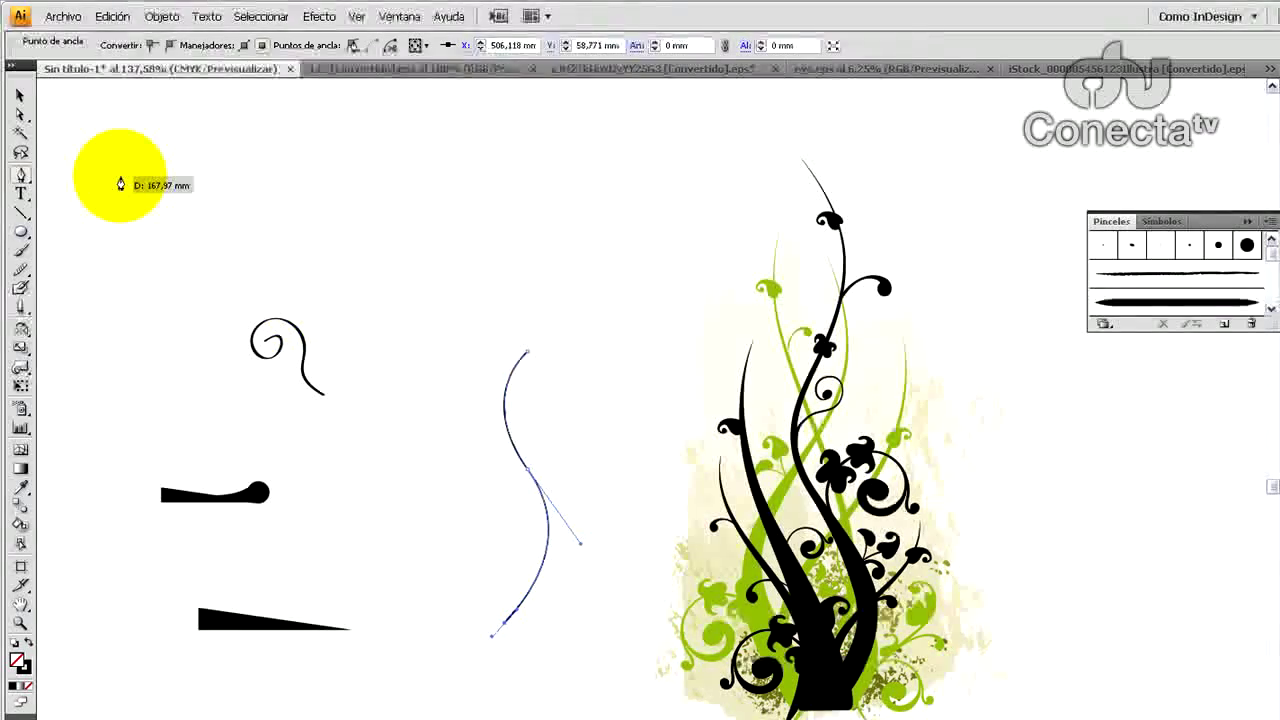
click(22, 105)
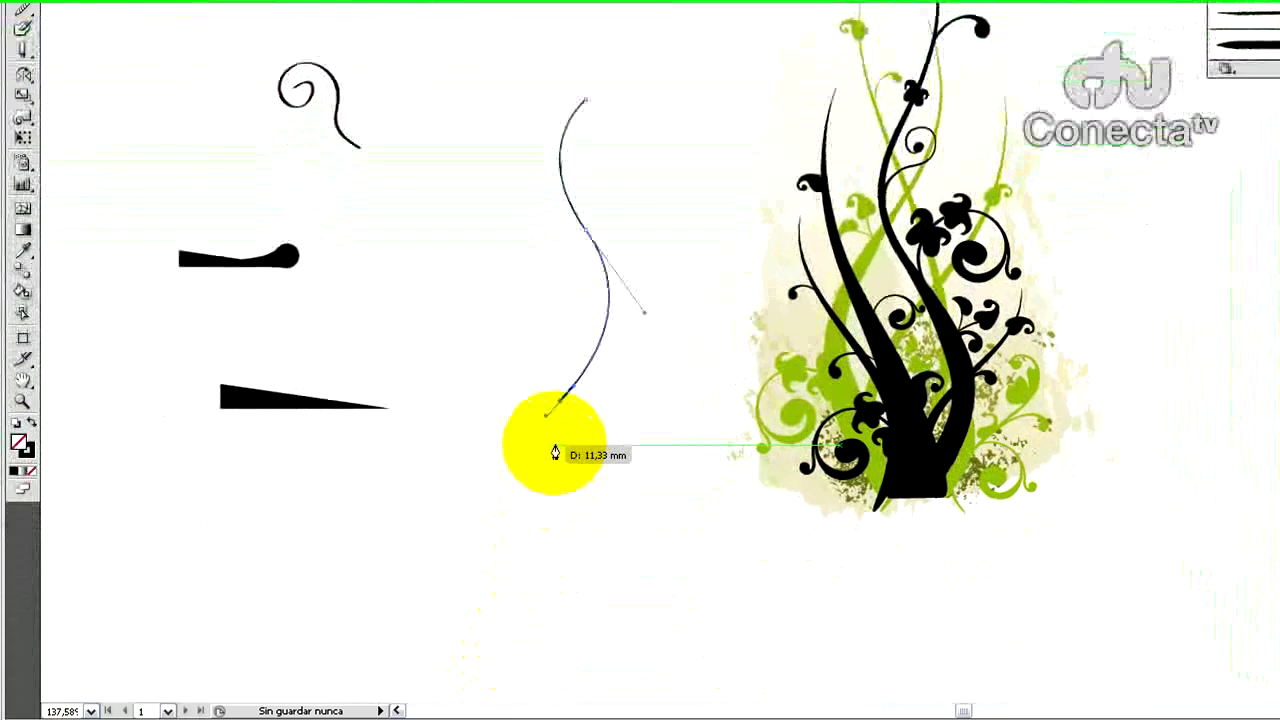
mouse_move(547, 410)
mouse_down()
mouse_move(589, 371)
mouse_move(552, 405)
mouse_up()
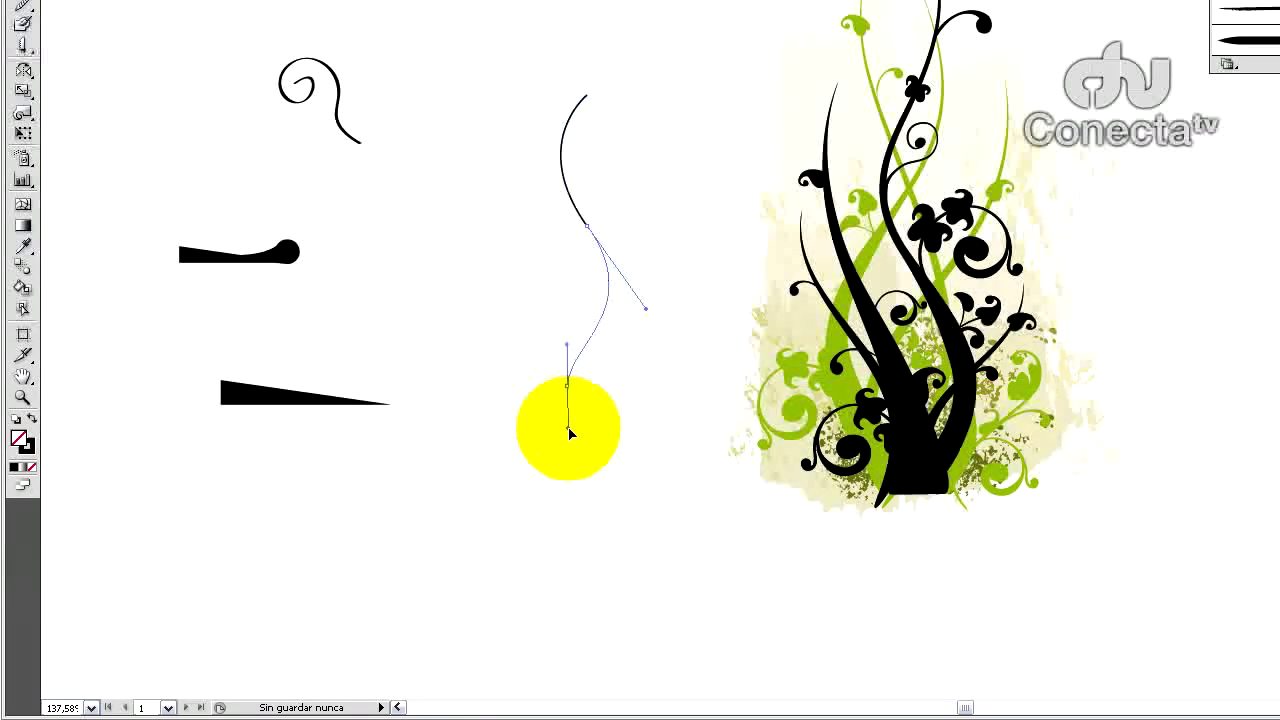
drag(570, 436, 545, 403)
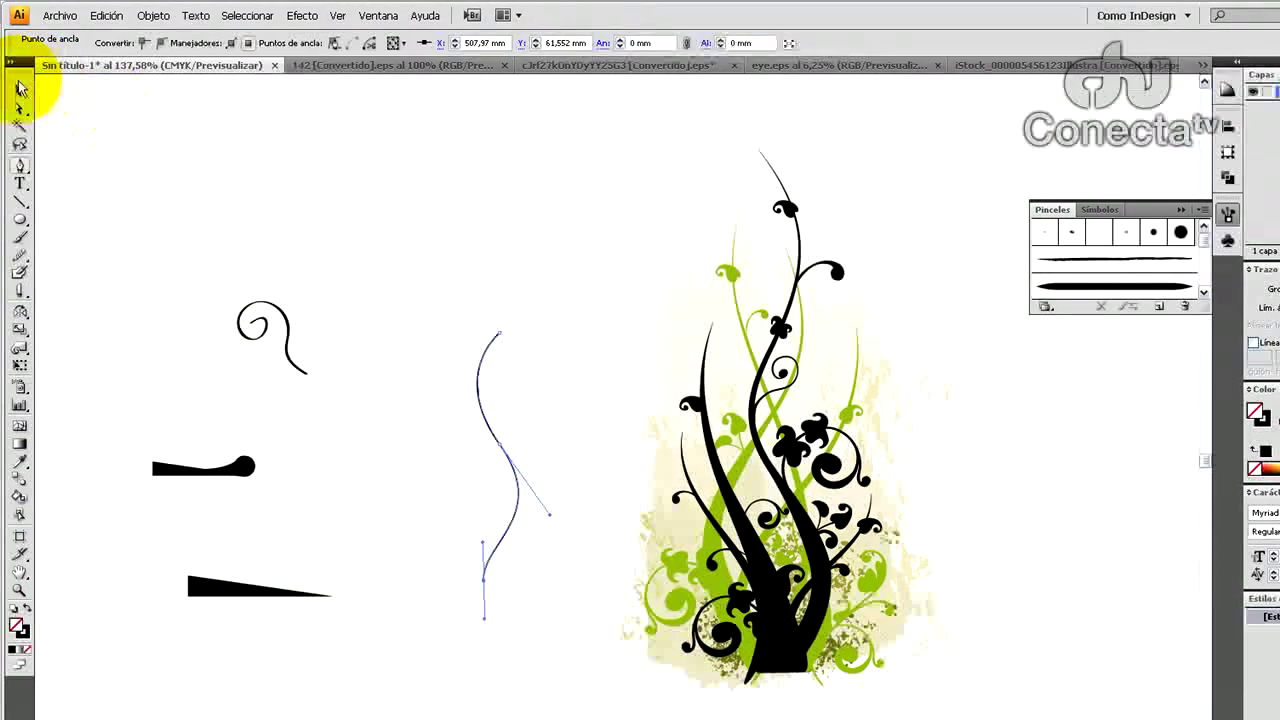
click(20, 89)
click(371, 377)
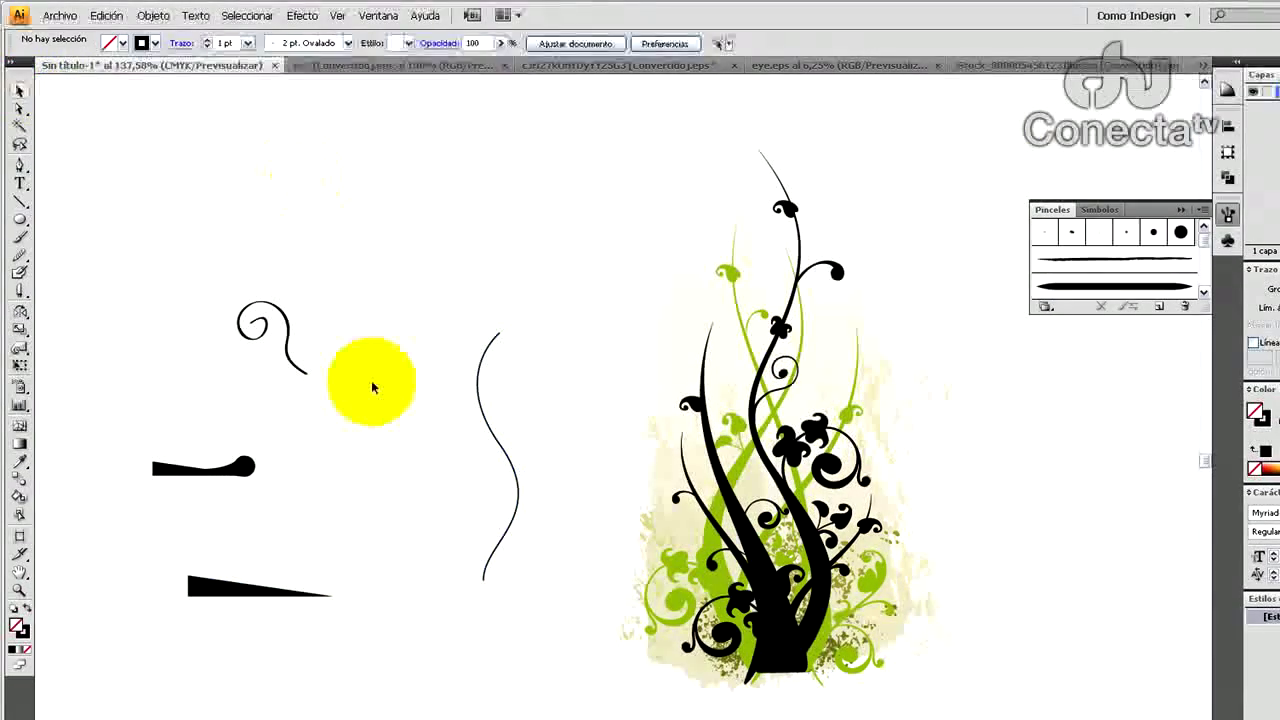
Step: Create a new art brush from the black wedge with default options and apply it to the S-shaped curve
click(237, 595)
mouse_move(237, 595)
mouse_down()
mouse_move(362, 587)
mouse_move(1160, 287)
mouse_move(1110, 268)
mouse_up()
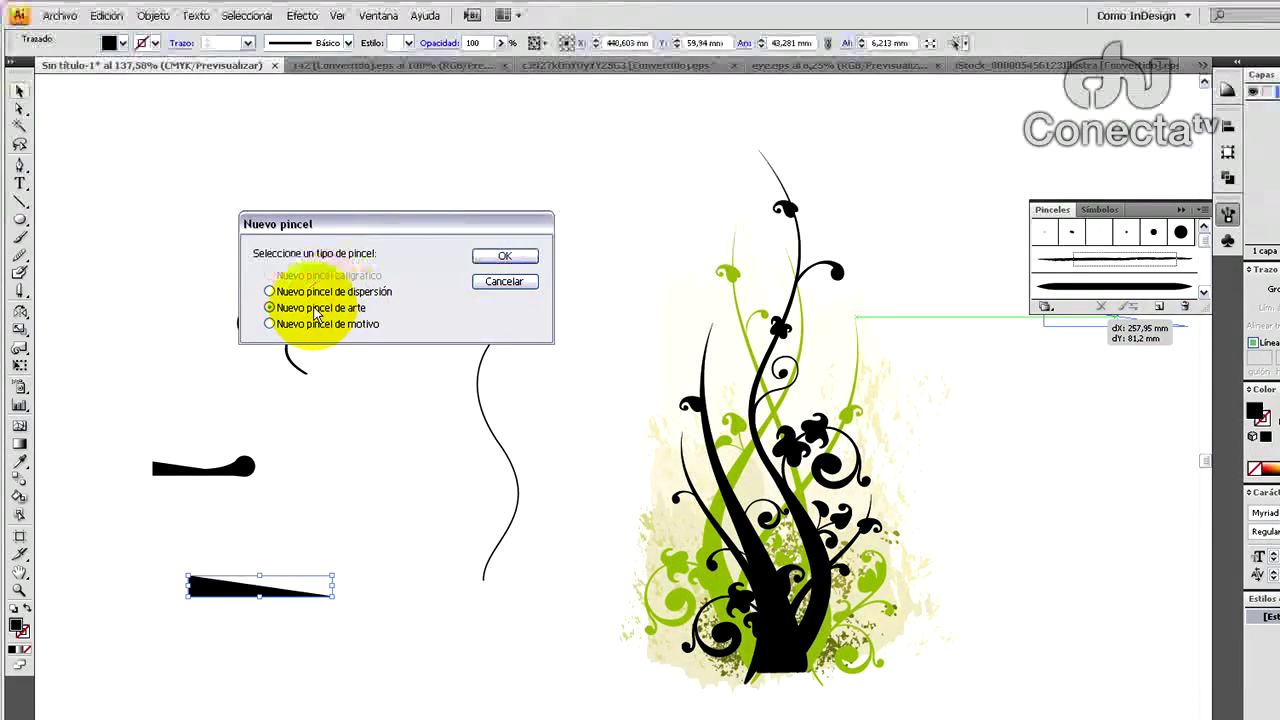
click(505, 256)
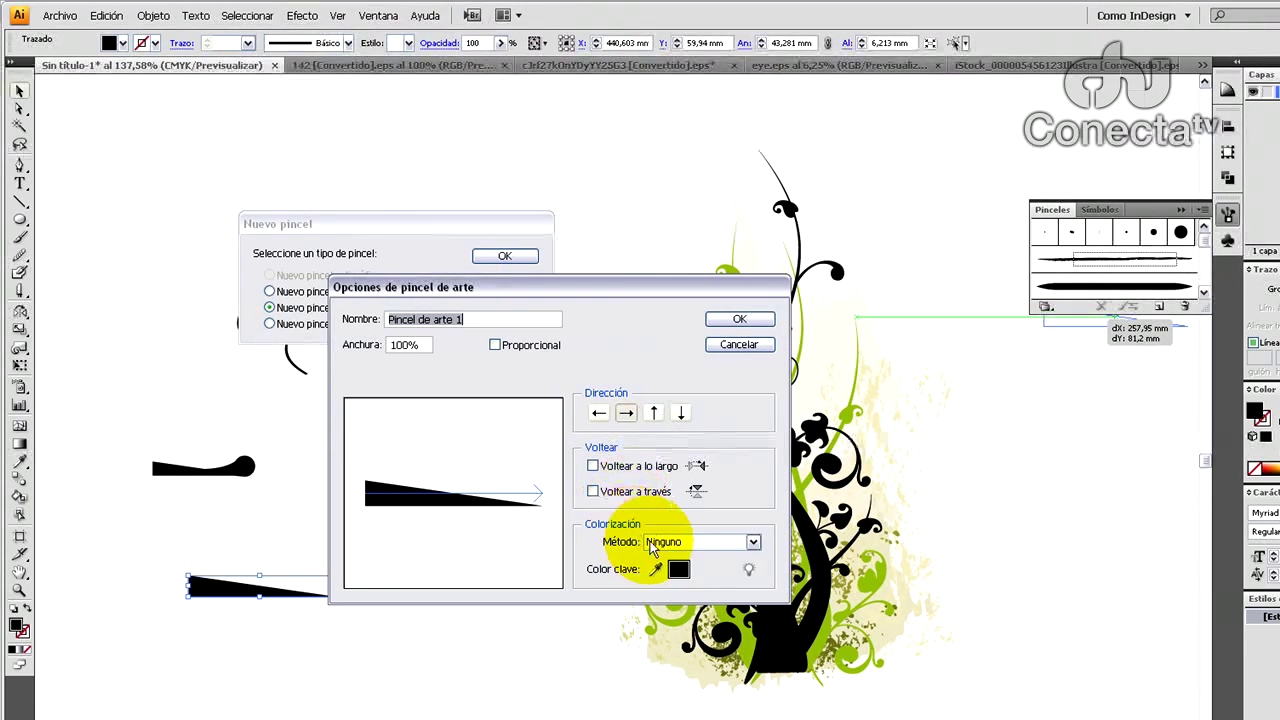
click(739, 320)
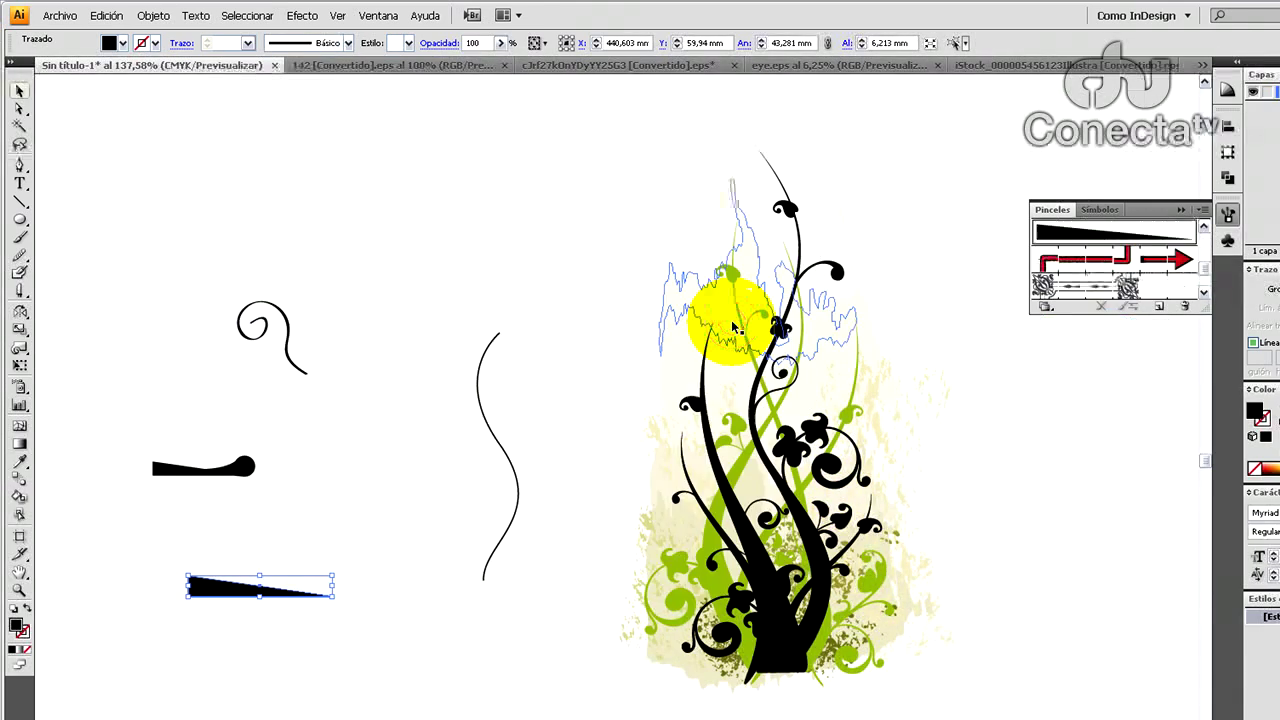
click(487, 420)
click(1078, 233)
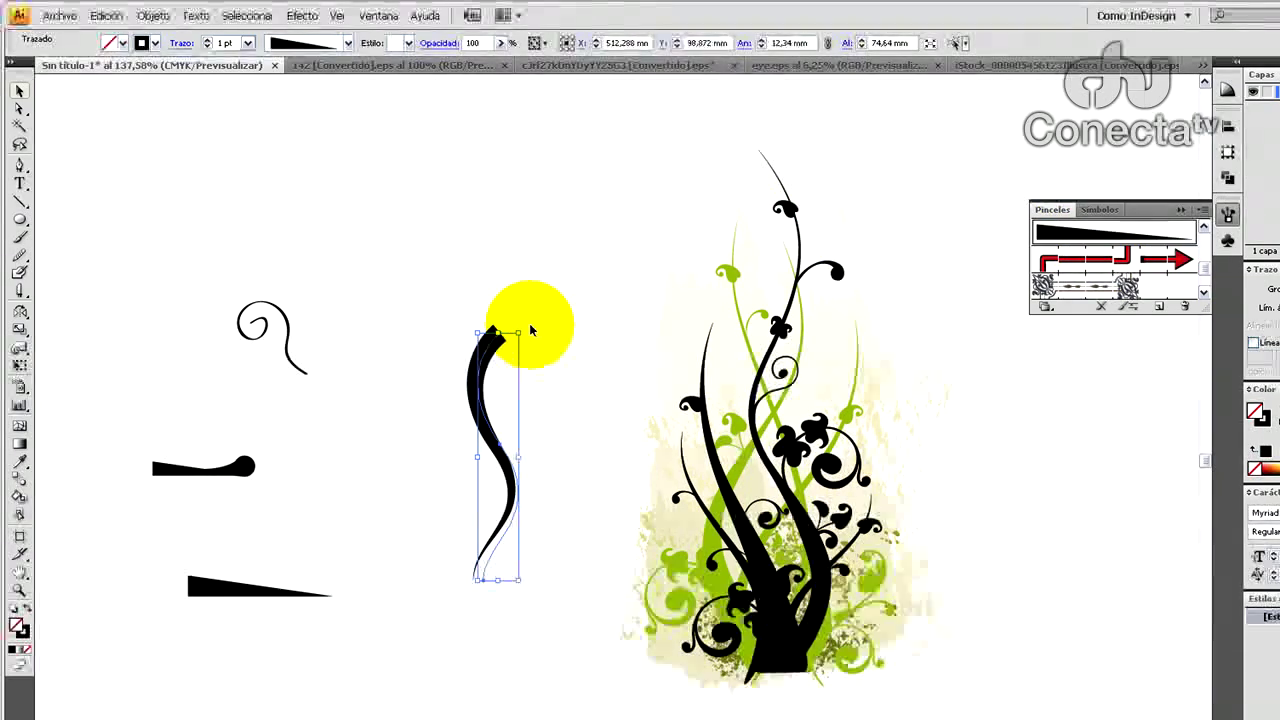
Step: Reverse the wedge art brush's direction to point left and apply the change to the existing strokes
double_click(1104, 235)
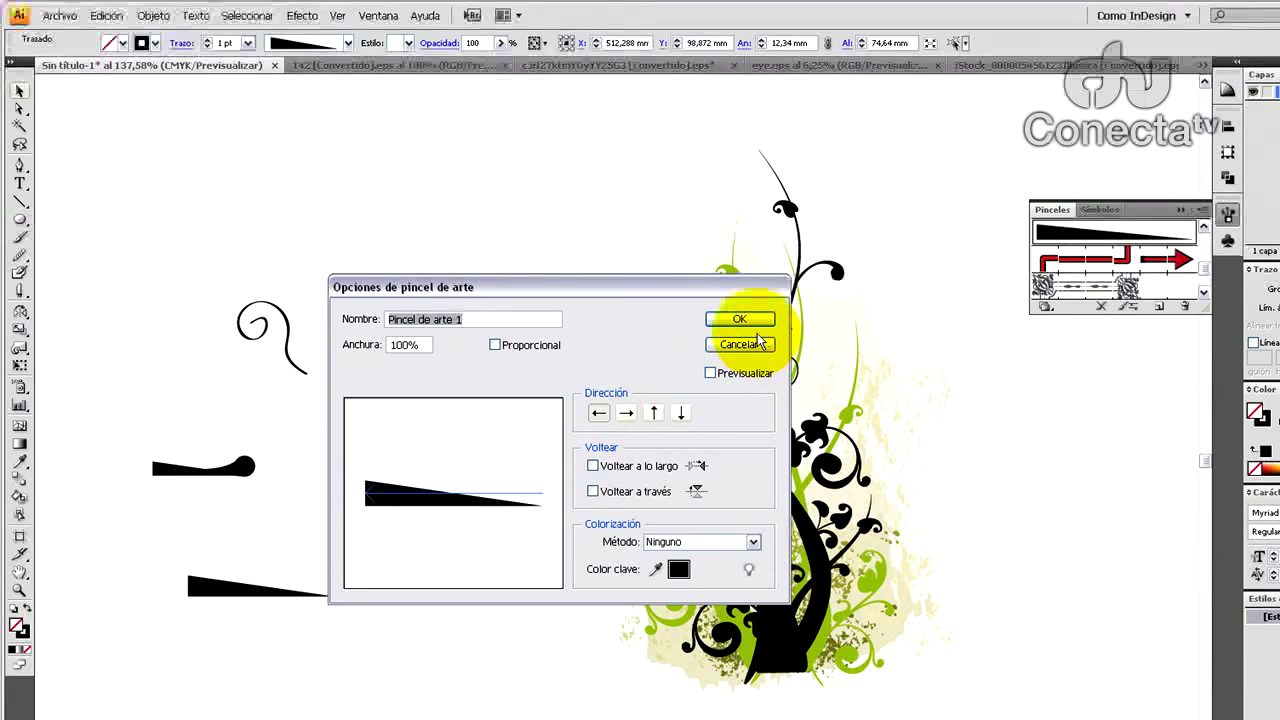
click(739, 319)
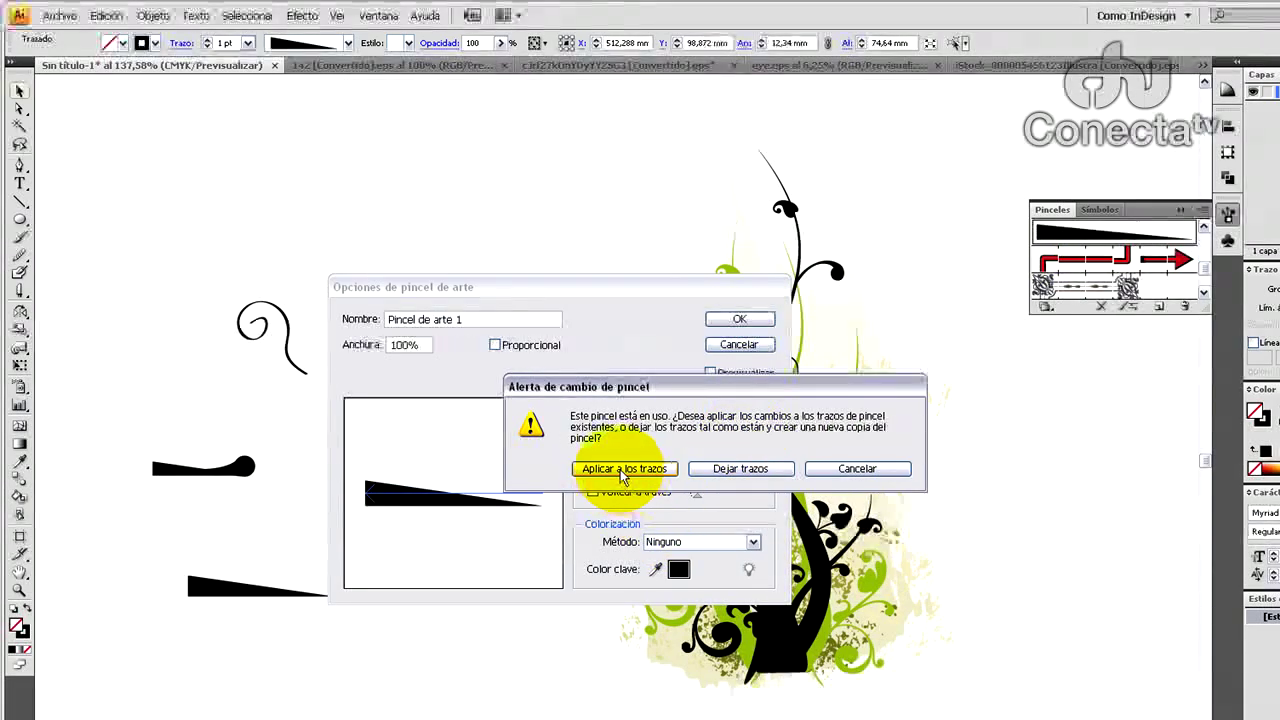
click(624, 469)
click(565, 292)
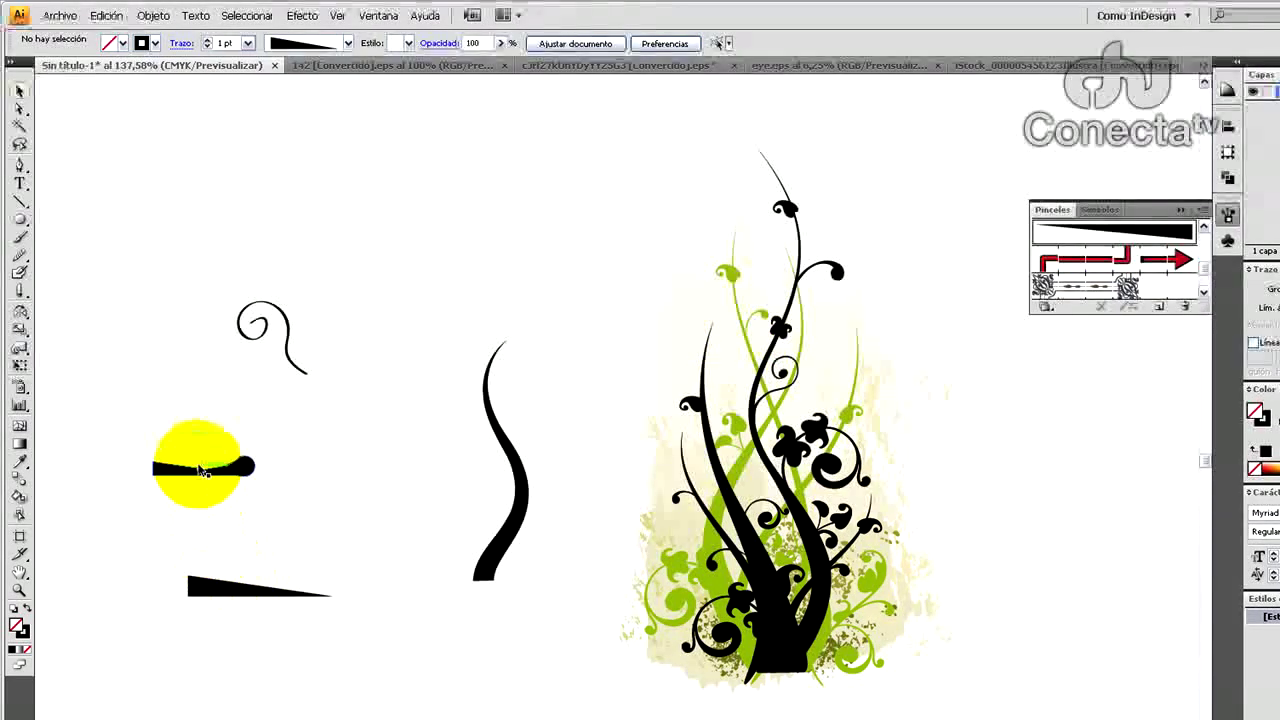
Step: Move the round-ended black shape nearer the wedge and create a new art brush from it with default options
drag(234, 468, 299, 511)
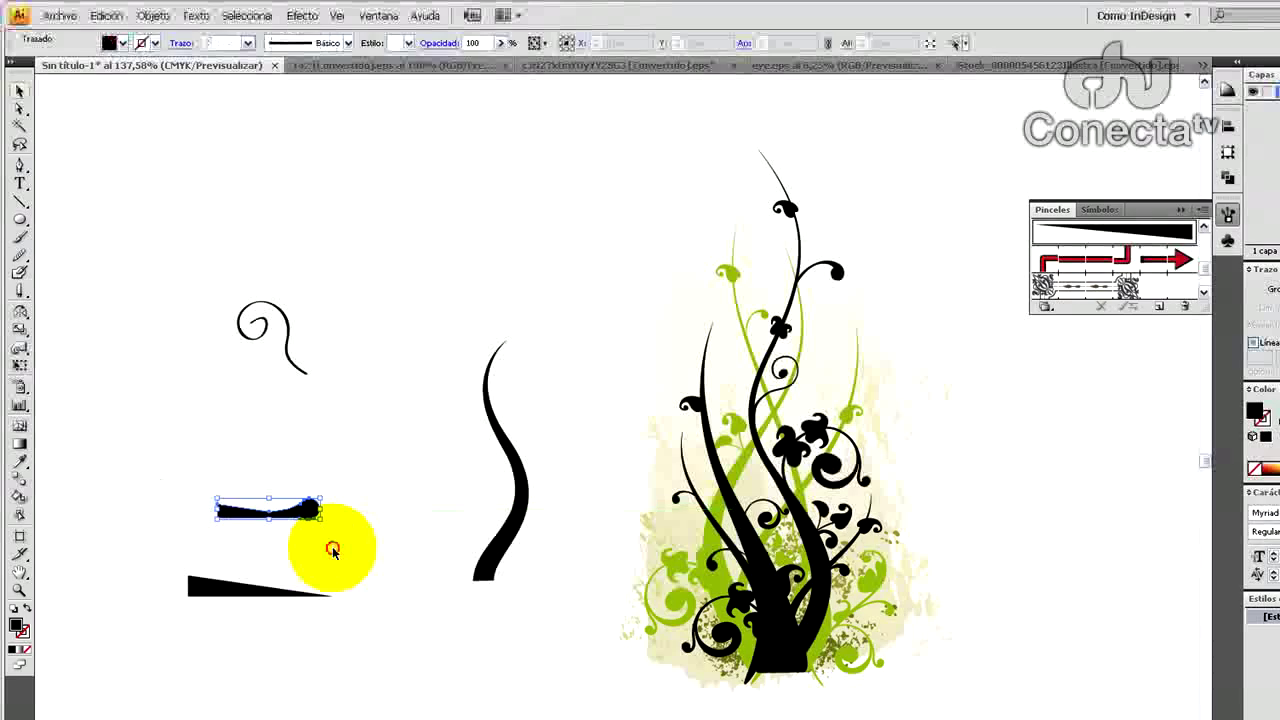
click(341, 571)
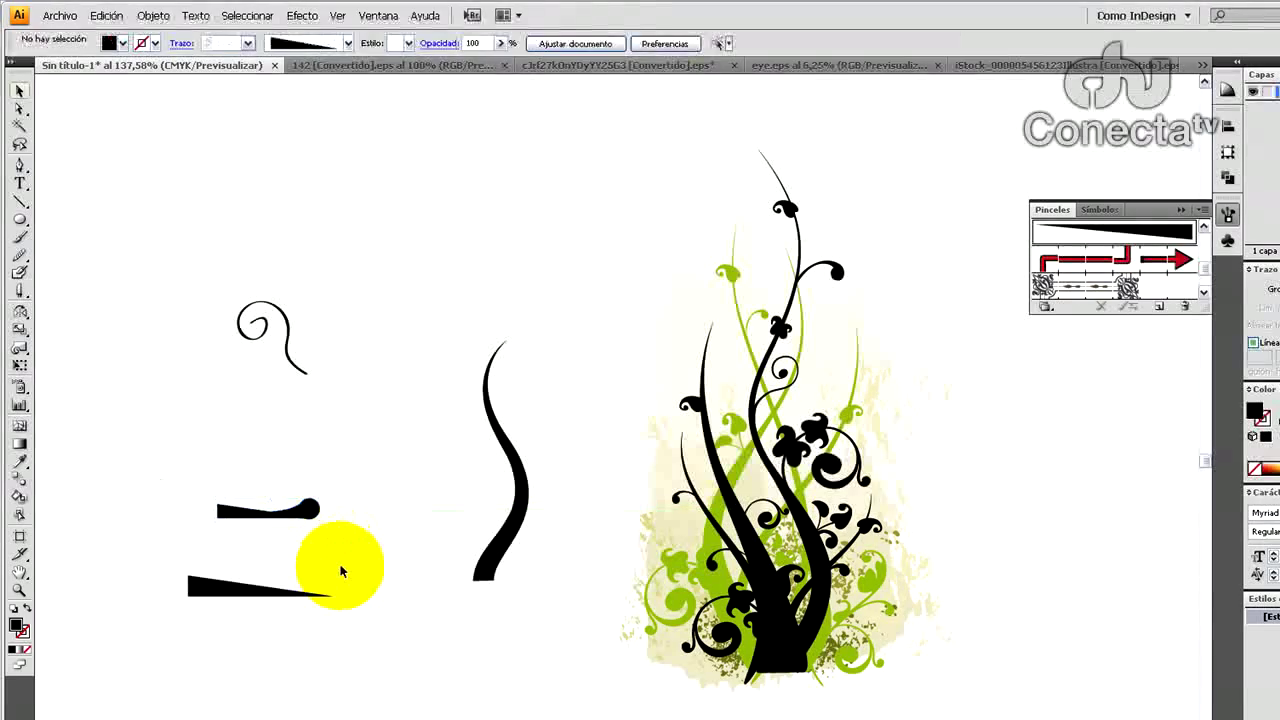
click(288, 330)
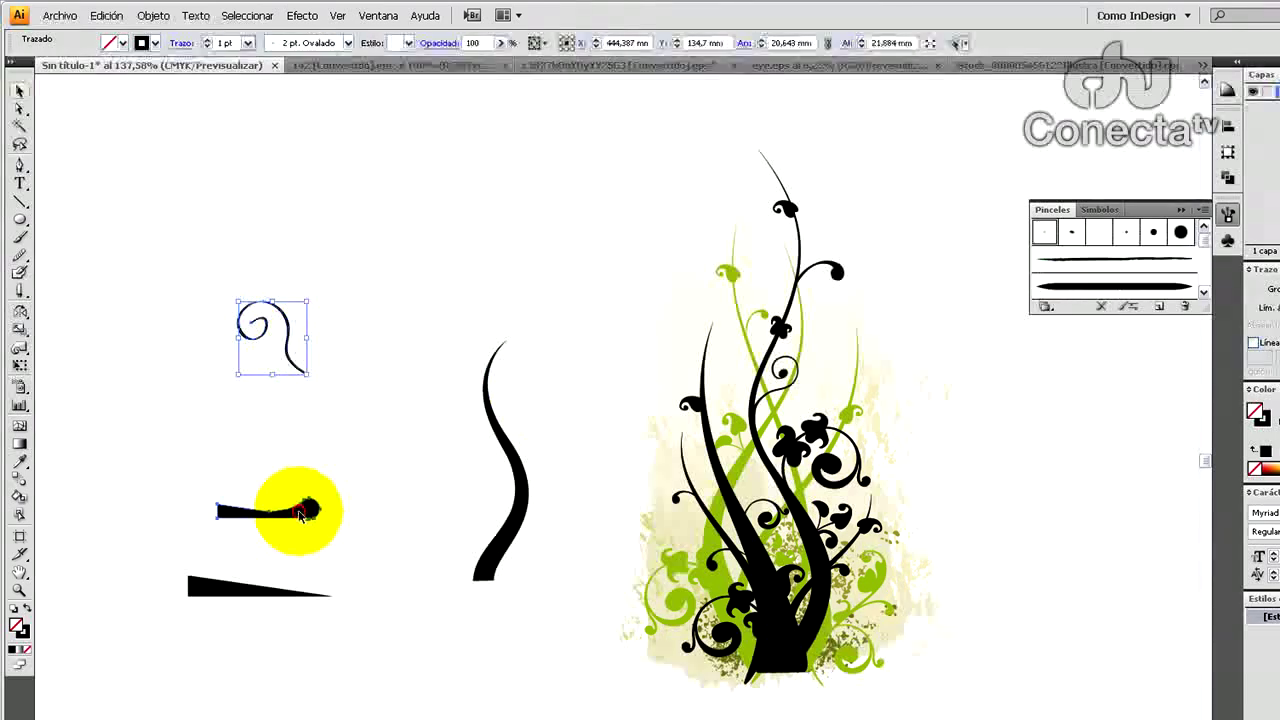
click(260, 518)
mouse_move(232, 514)
mouse_down()
mouse_move(894, 366)
mouse_move(1080, 271)
mouse_up()
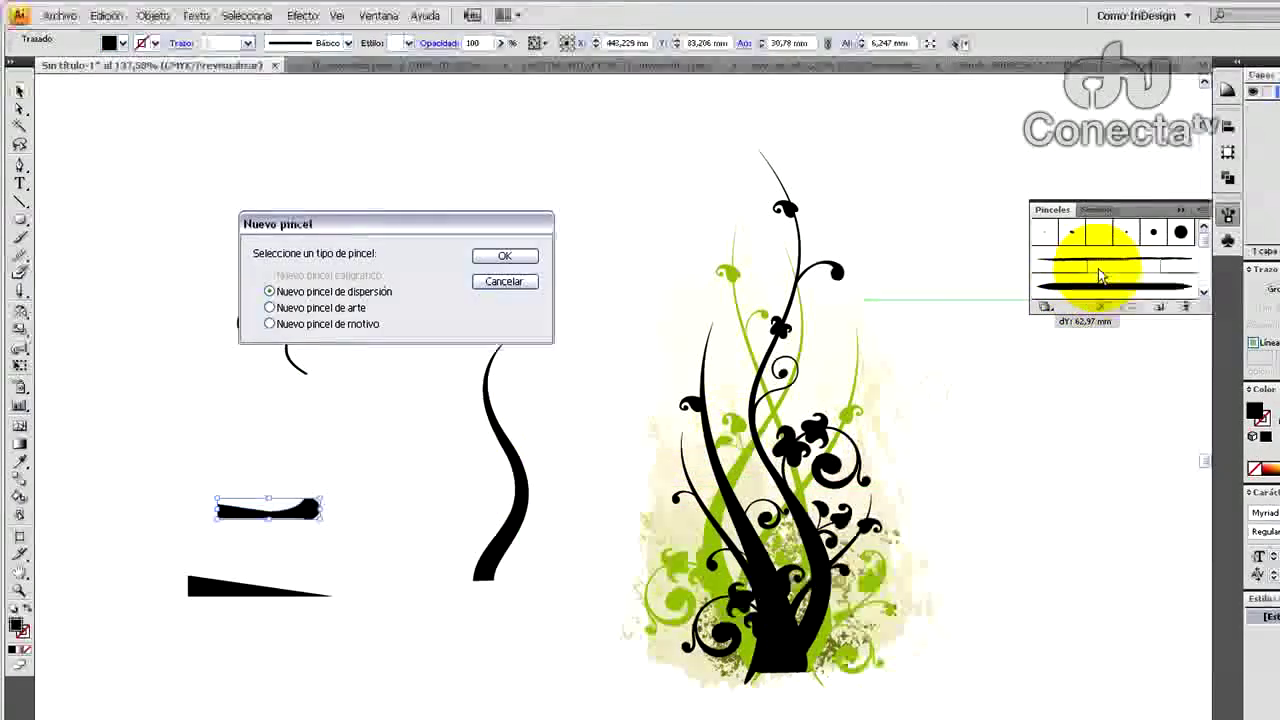
click(357, 309)
click(505, 257)
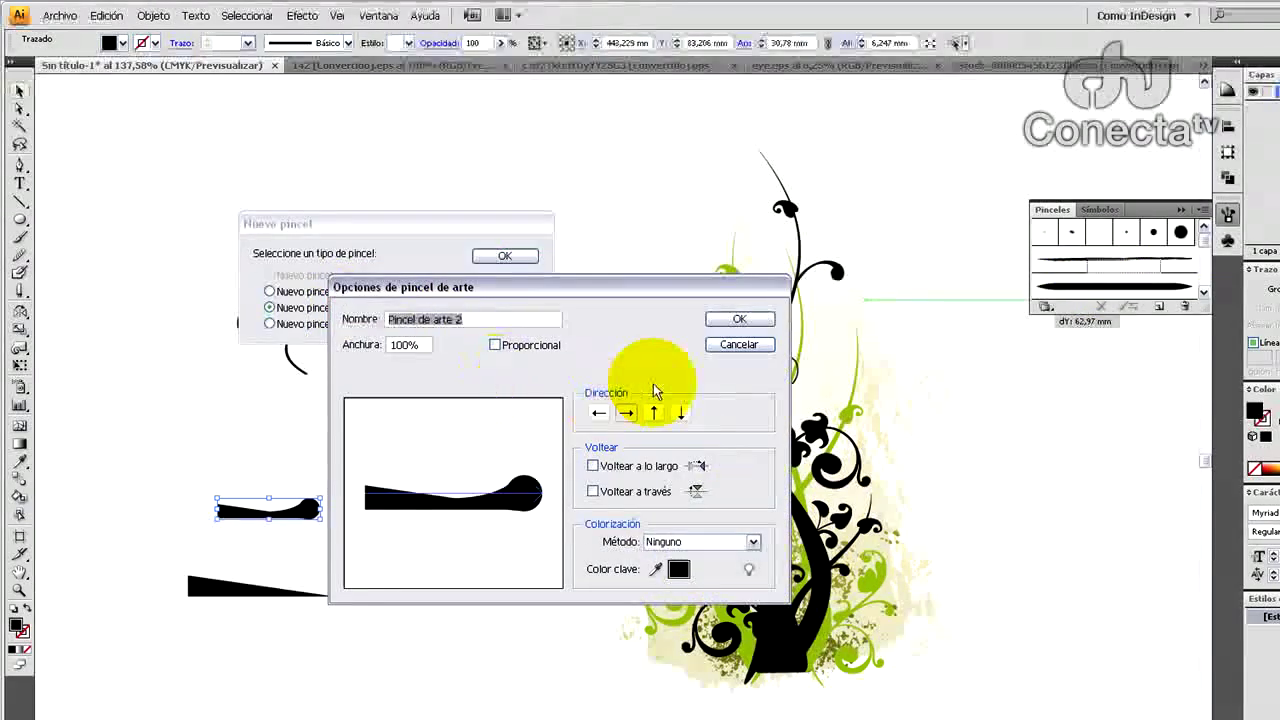
click(738, 320)
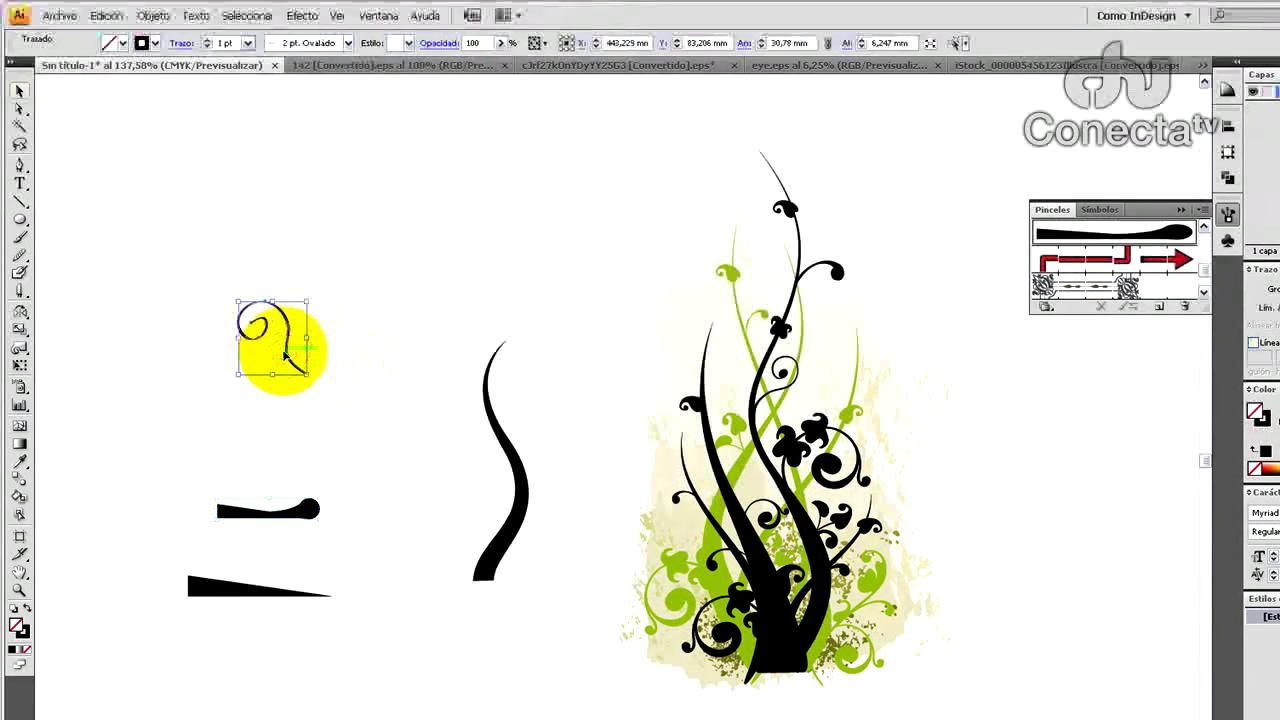
Step: Apply the round-ended art brush to the small spiral curl and deselect it
scroll(1029, 257, up, 3)
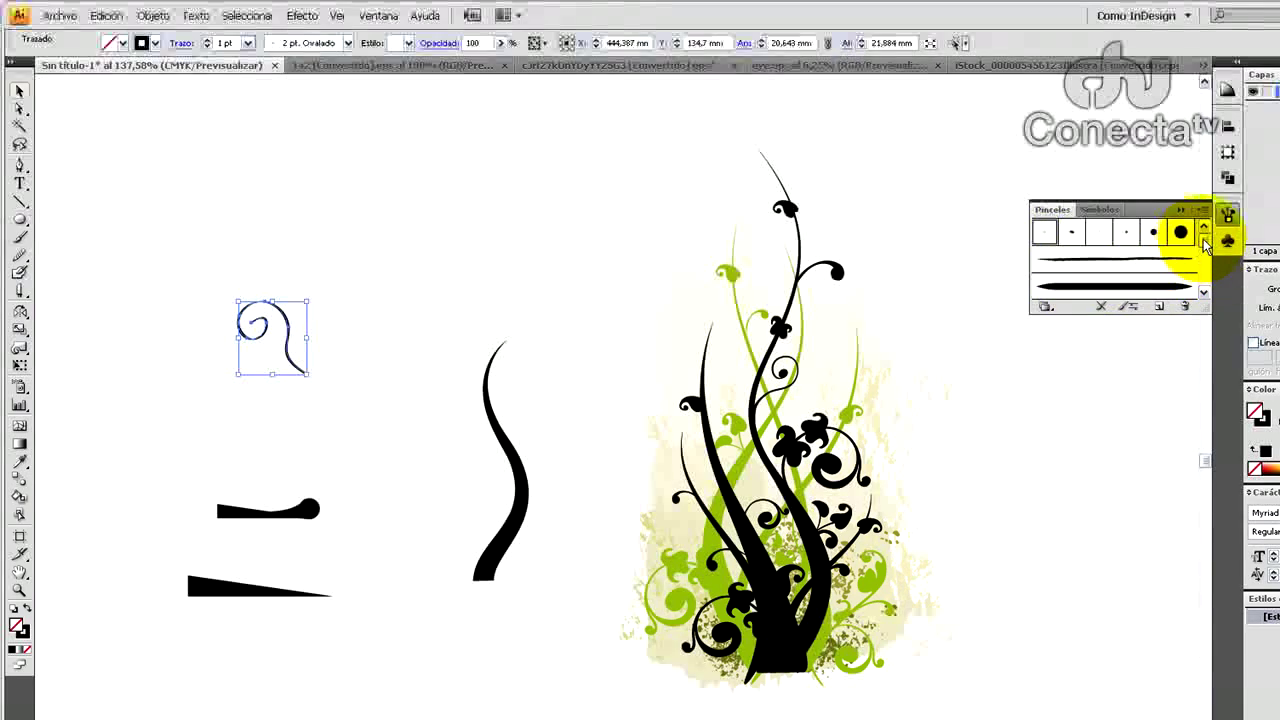
scroll(1208, 258, down, 2)
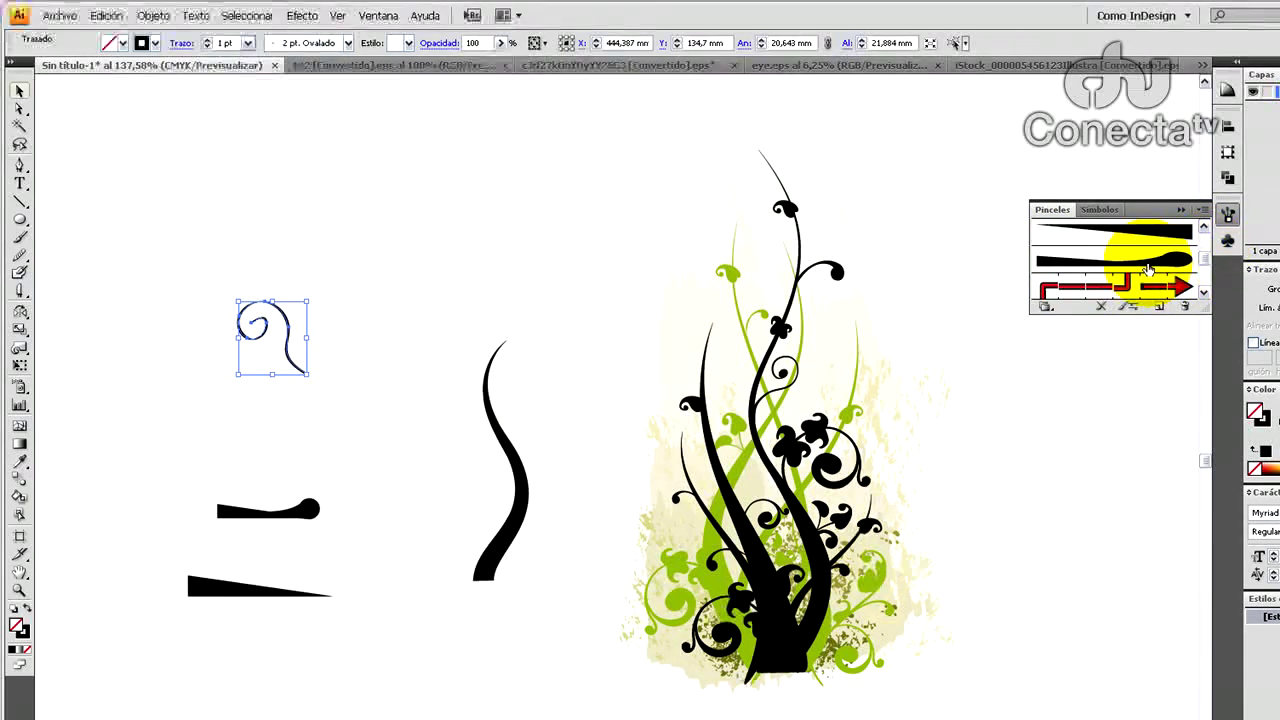
click(457, 220)
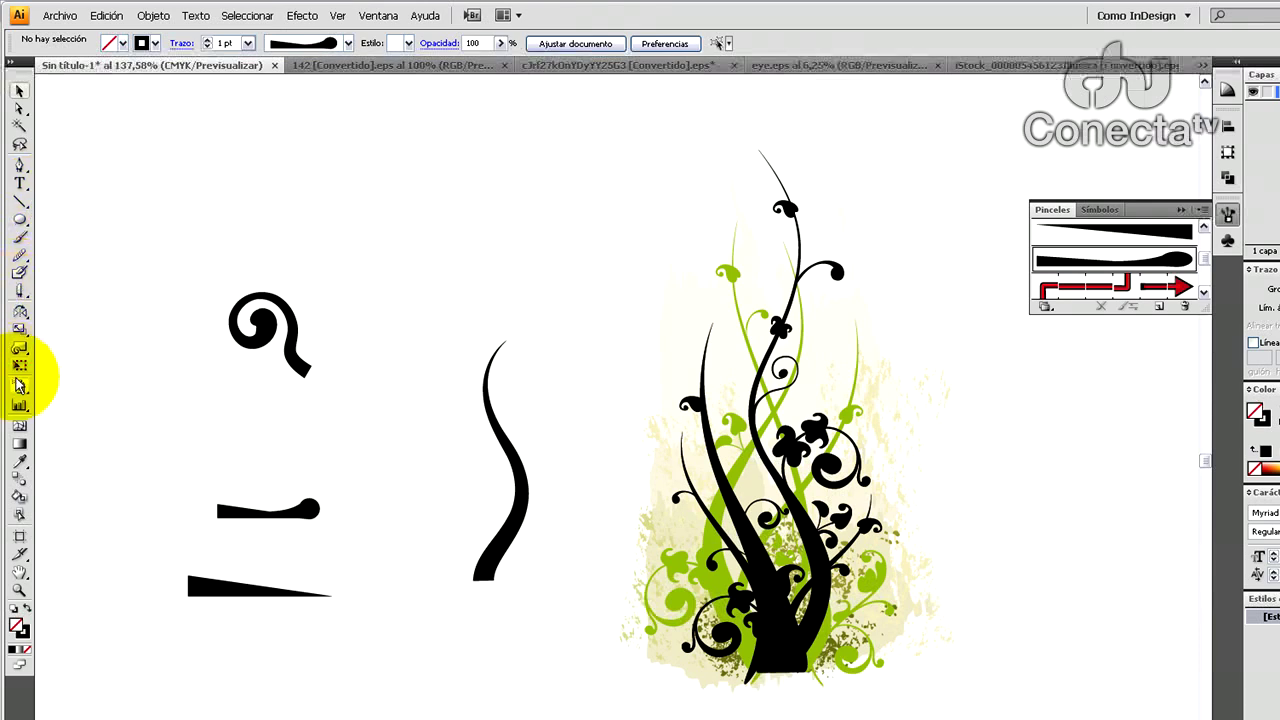
Step: Draw a slanted line about 13 mm wide and 43 mm tall above the S-shaped curve and twirl its upper part into a spiral
click(27, 203)
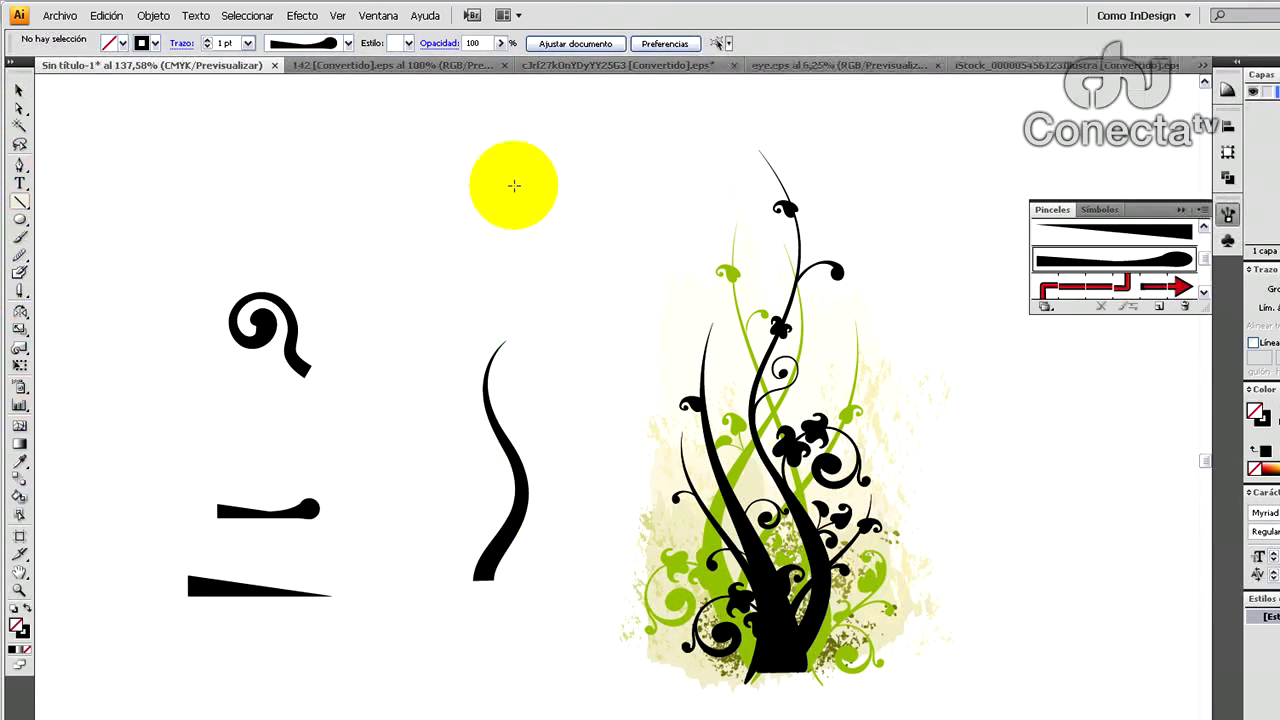
drag(502, 155, 545, 298)
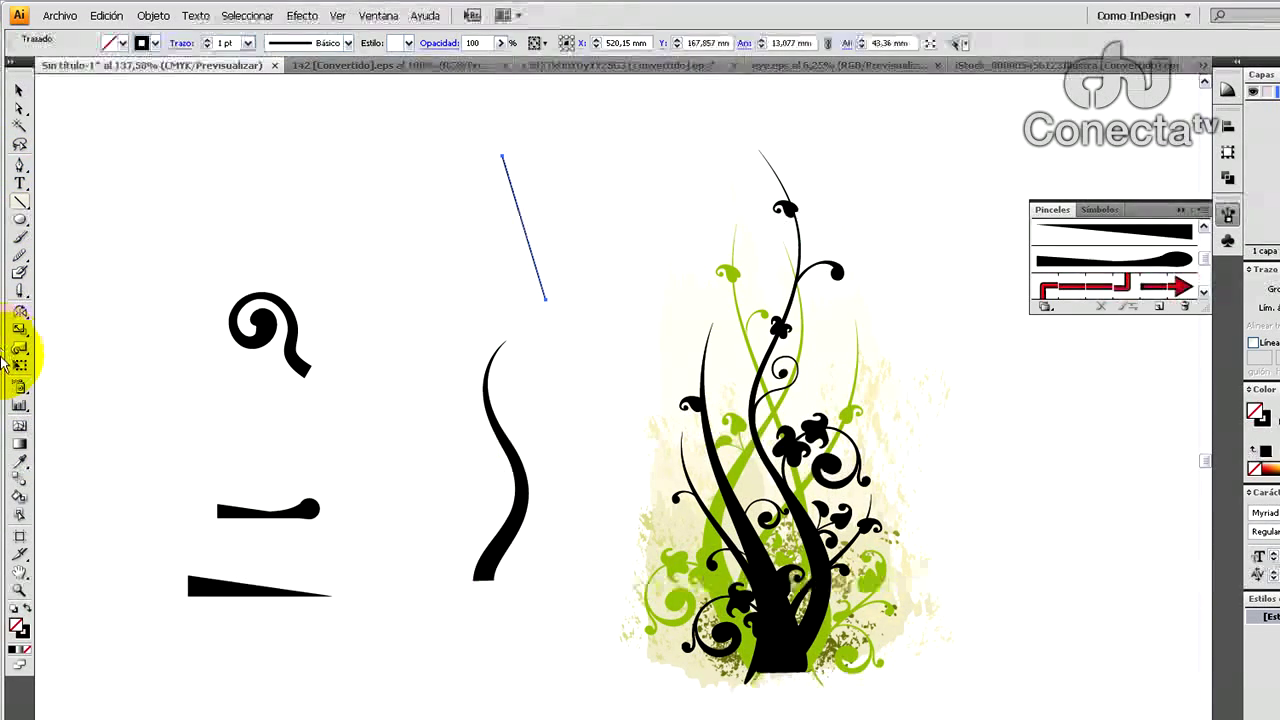
click(21, 355)
mouse_move(21, 362)
mouse_down()
mouse_move(22, 350)
mouse_move(86, 351)
mouse_move(108, 367)
mouse_up()
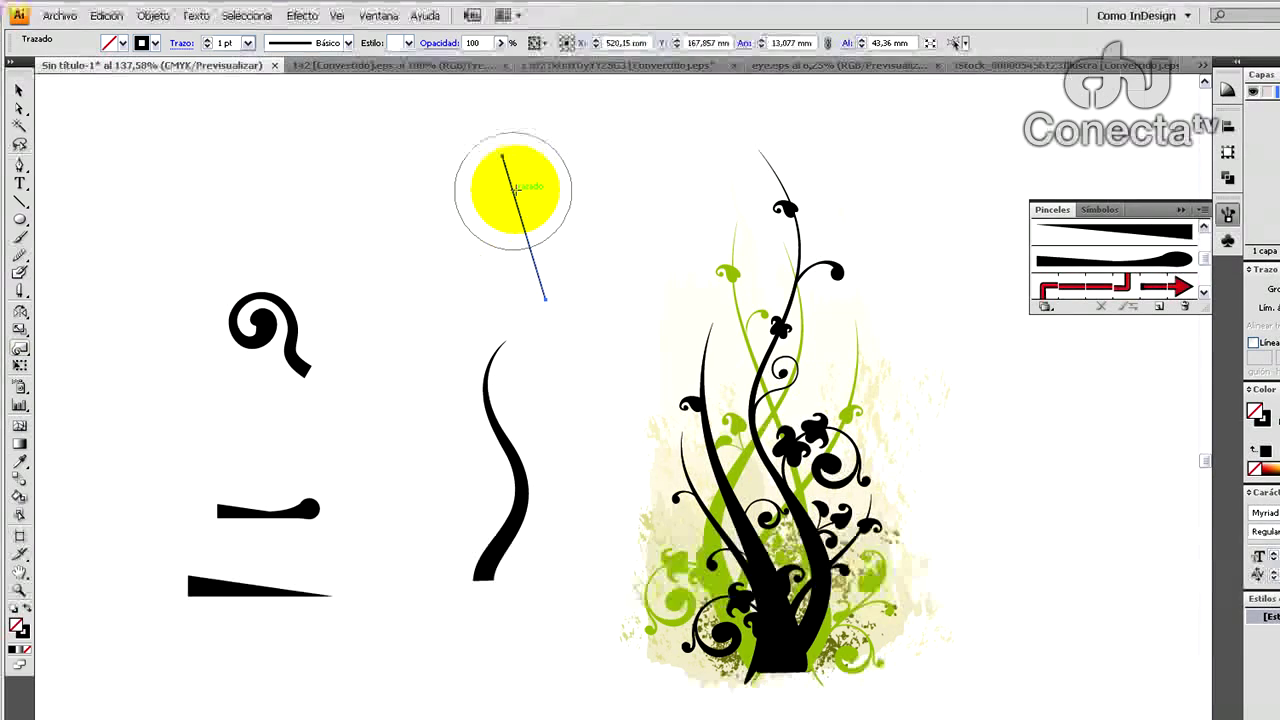
drag(499, 173, 500, 176)
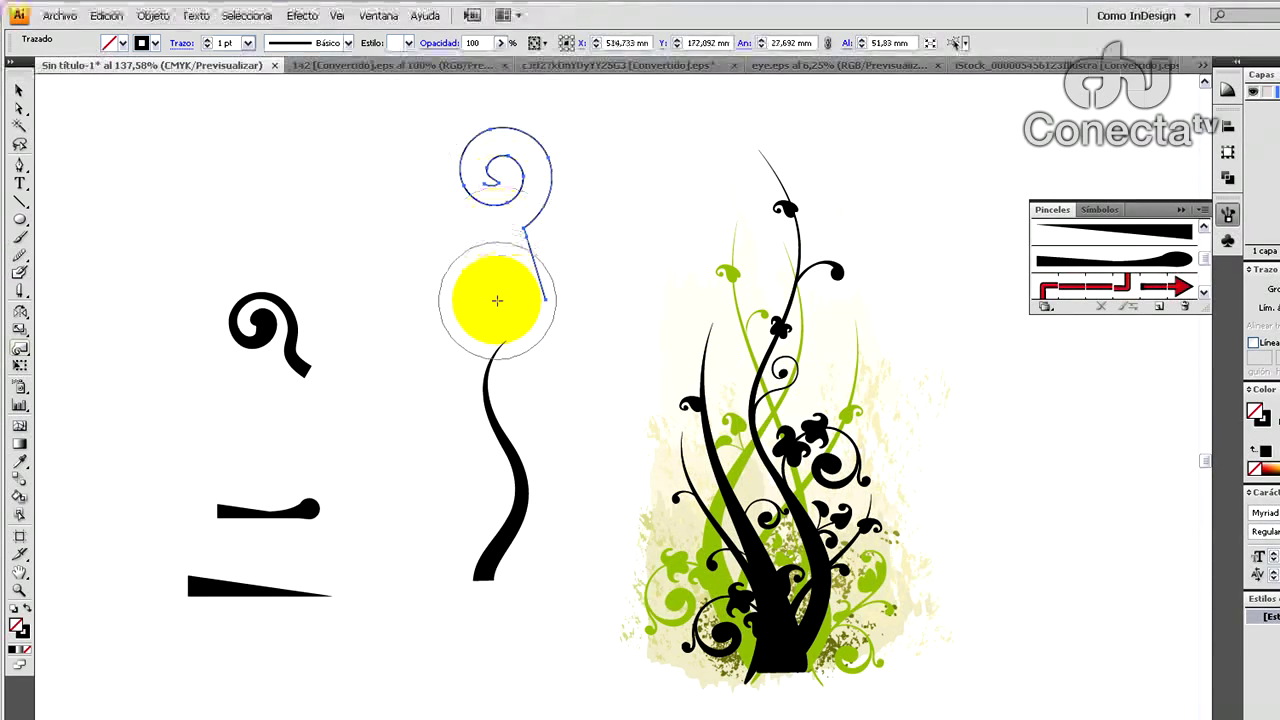
Step: Apply the round-ended art brush to the tall spiral and try to reverse the brush's direction to point left
click(18, 90)
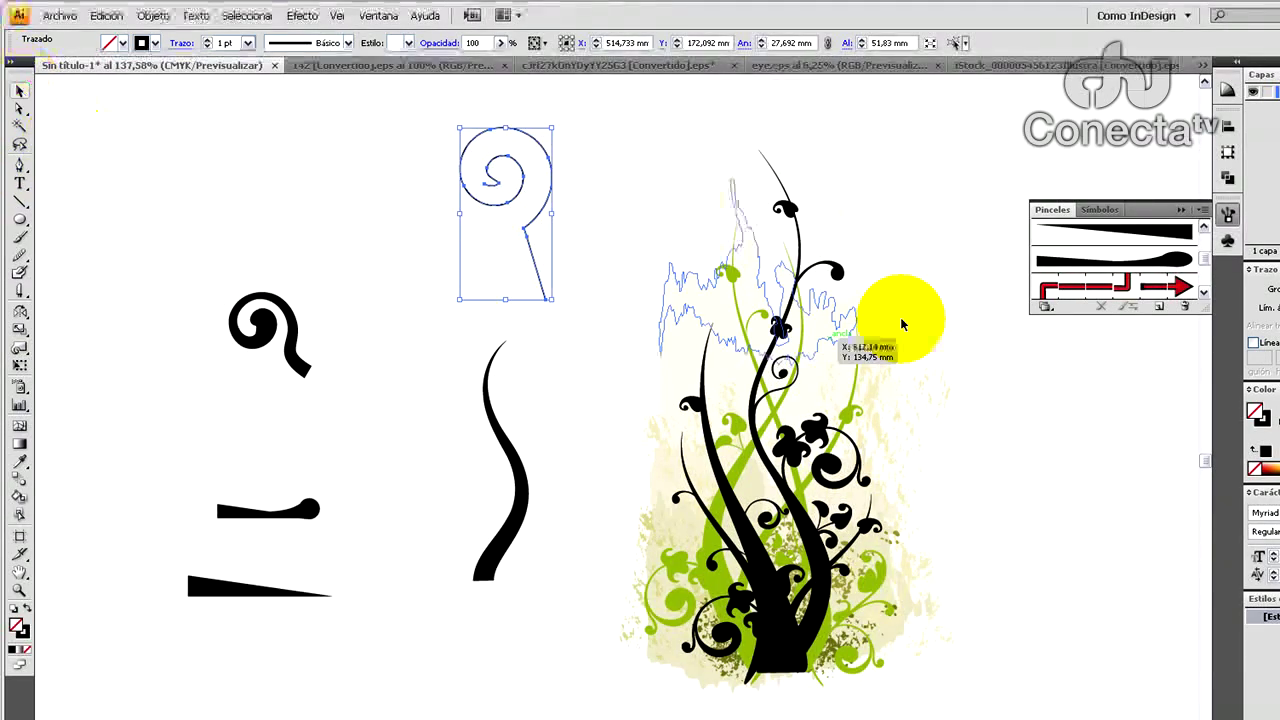
click(1113, 264)
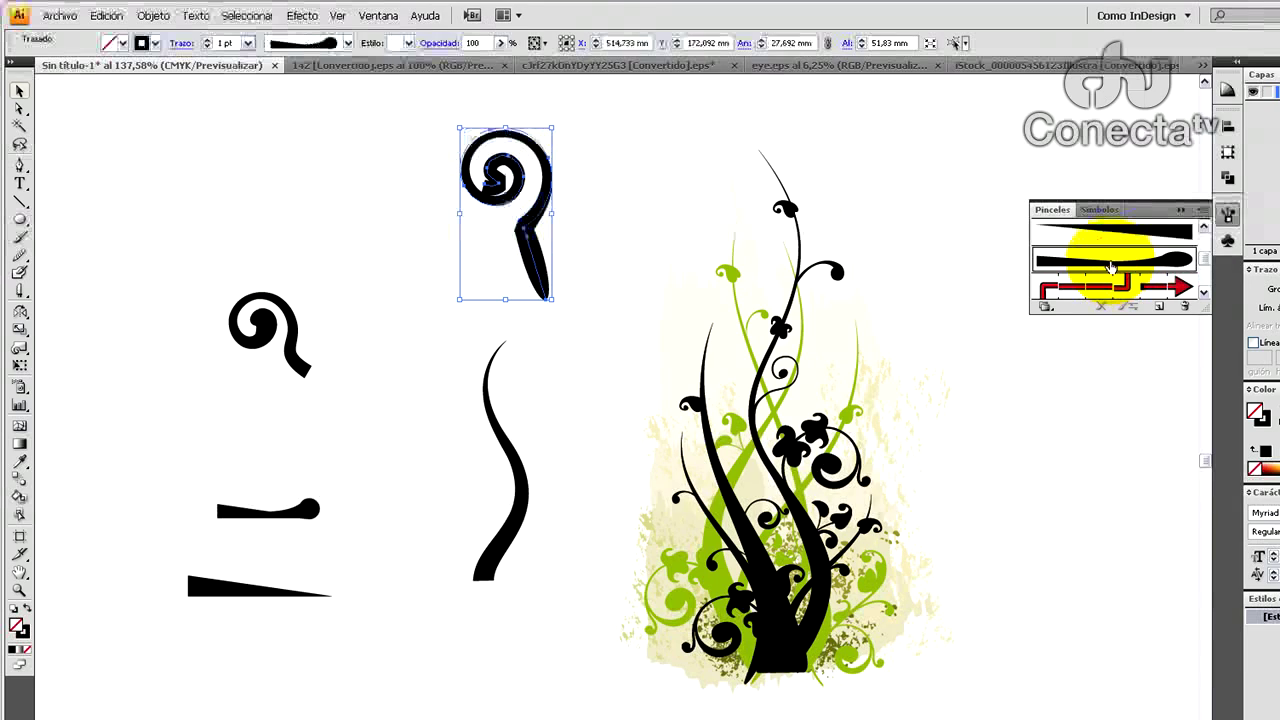
double_click(1045, 259)
click(595, 414)
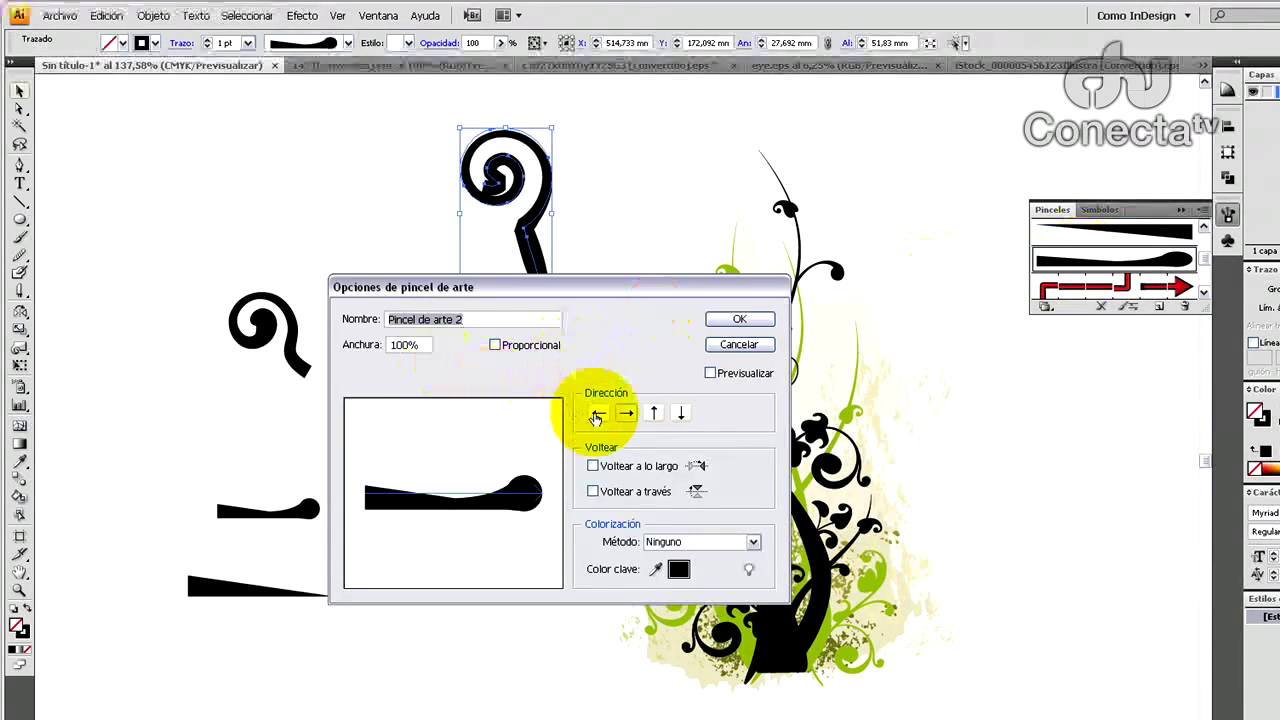
click(742, 318)
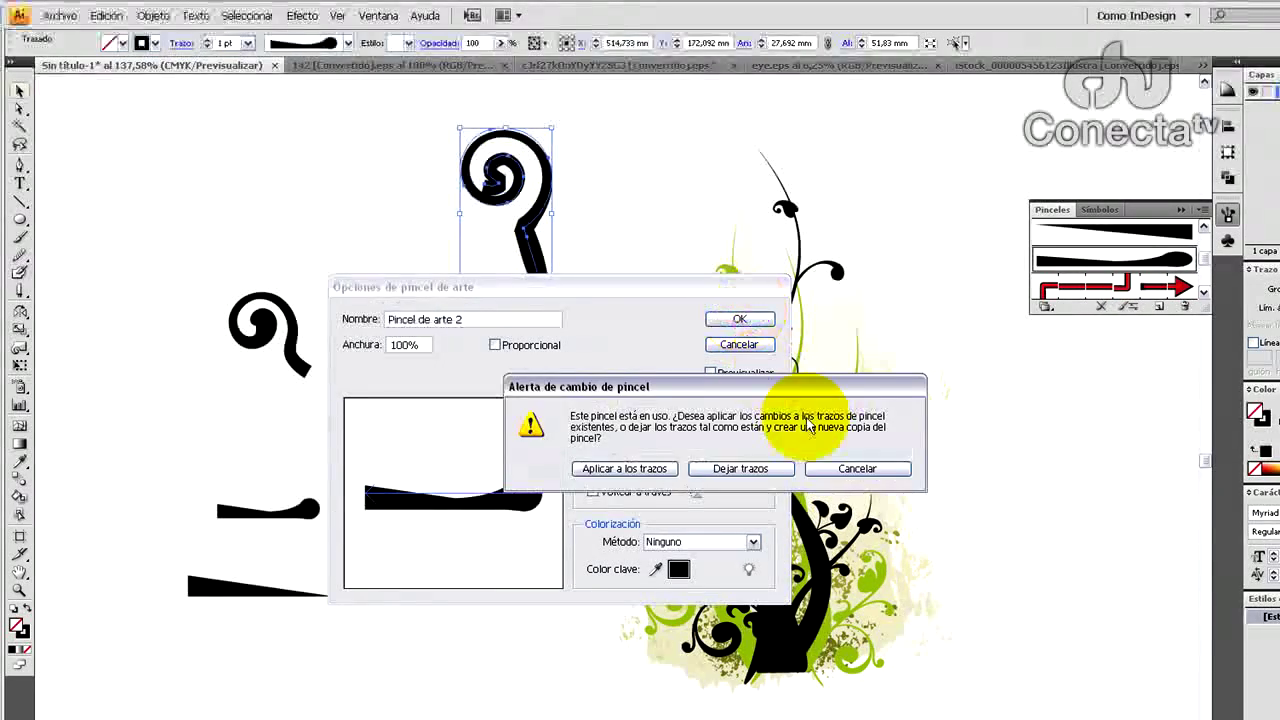
click(858, 467)
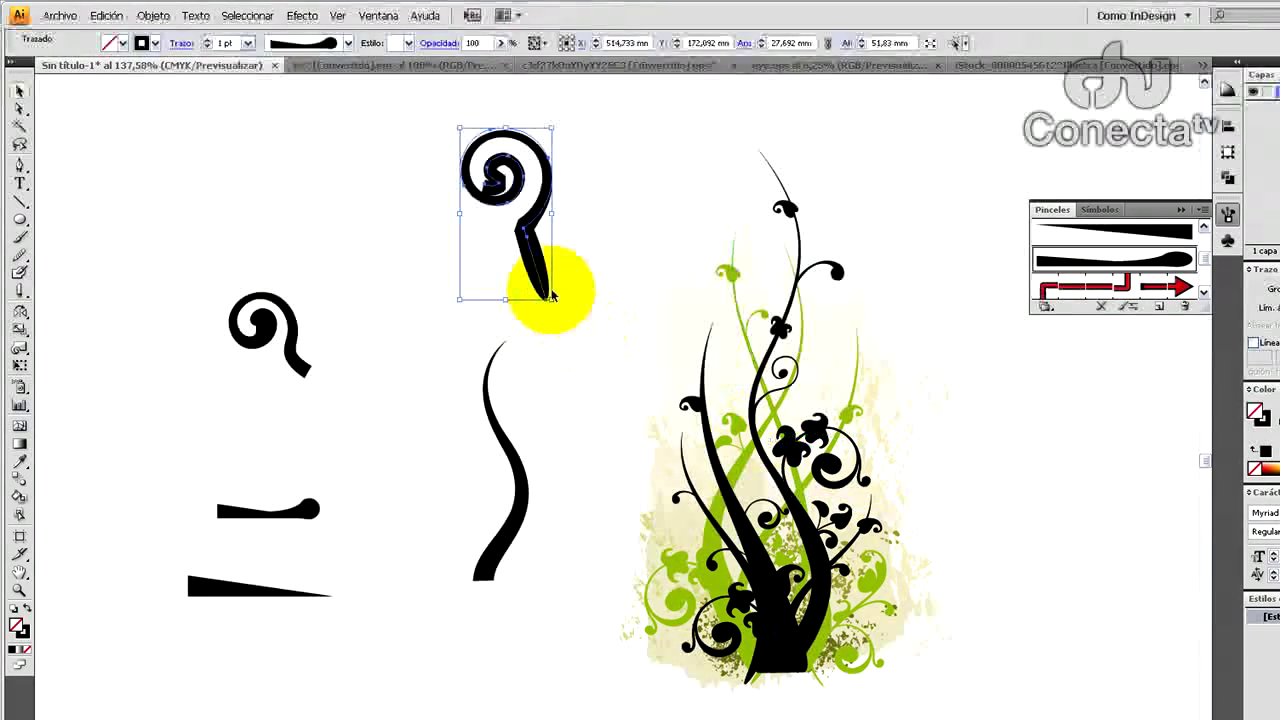
Step: Delete the tall spiral, draw a nearly vertical line about 5 mm wide and 44 mm tall, and twirl its upper end into a spiral
key(Delete)
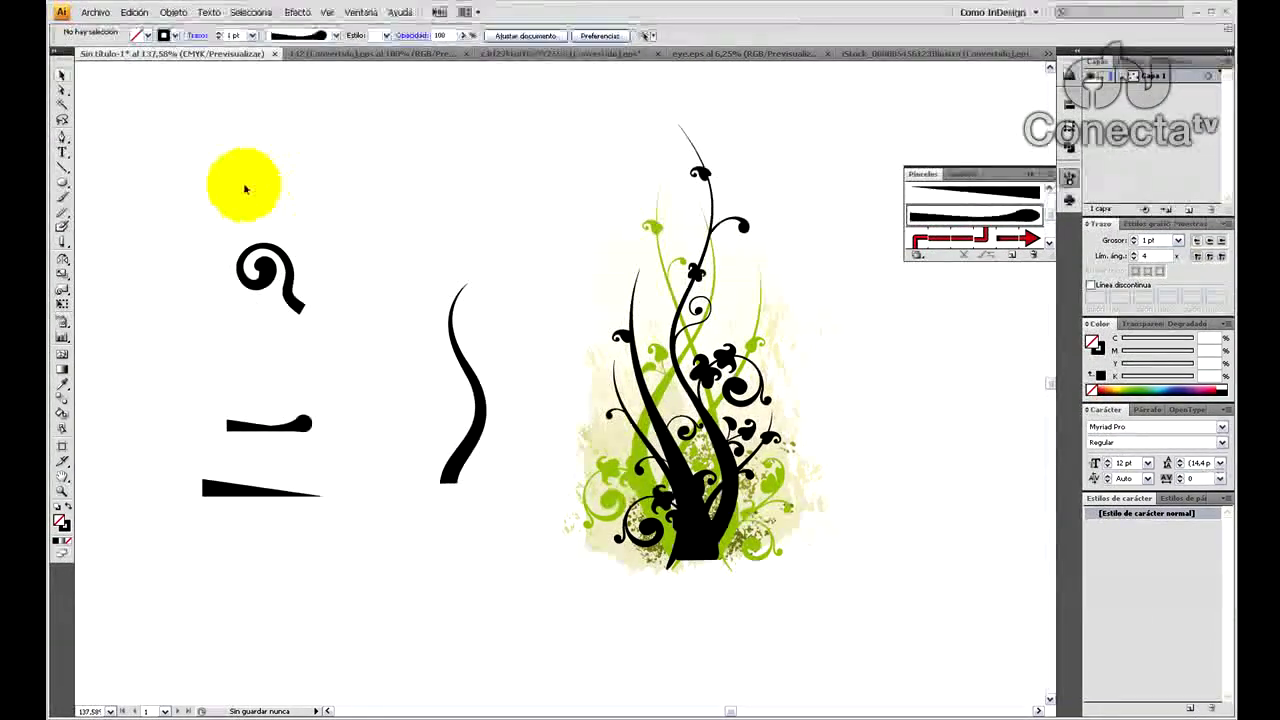
click(62, 167)
drag(515, 218, 522, 113)
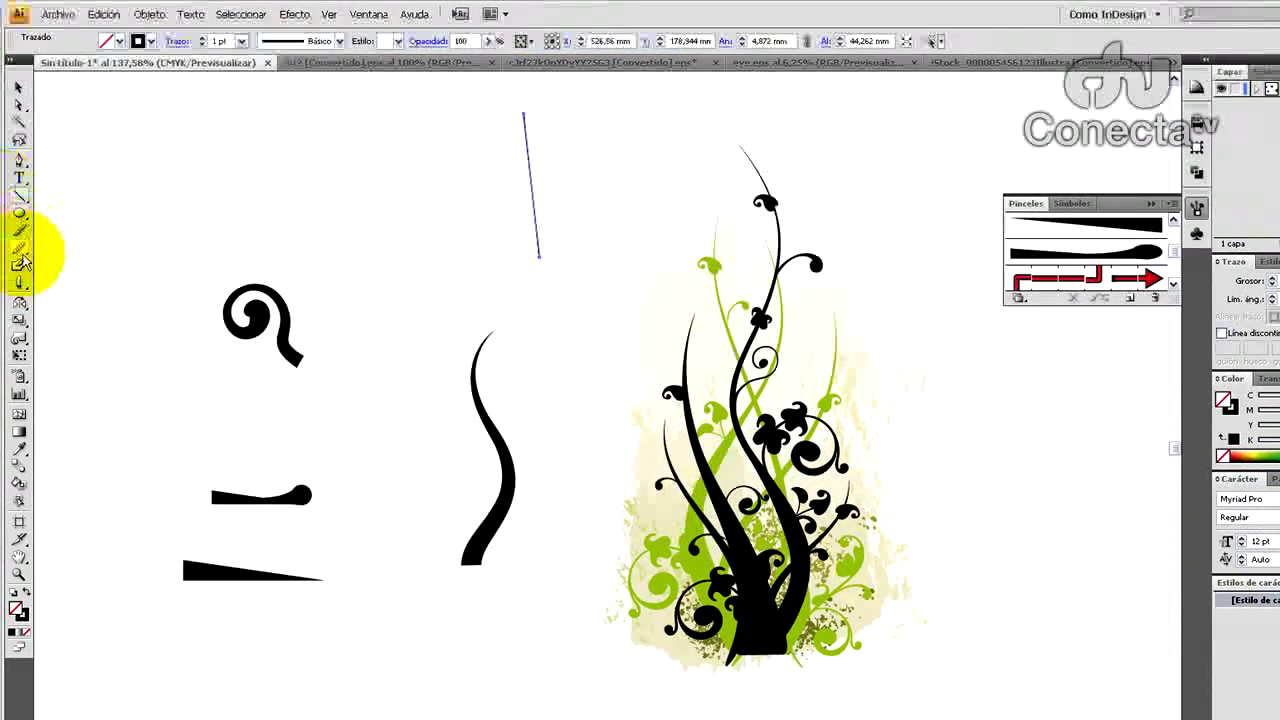
click(22, 338)
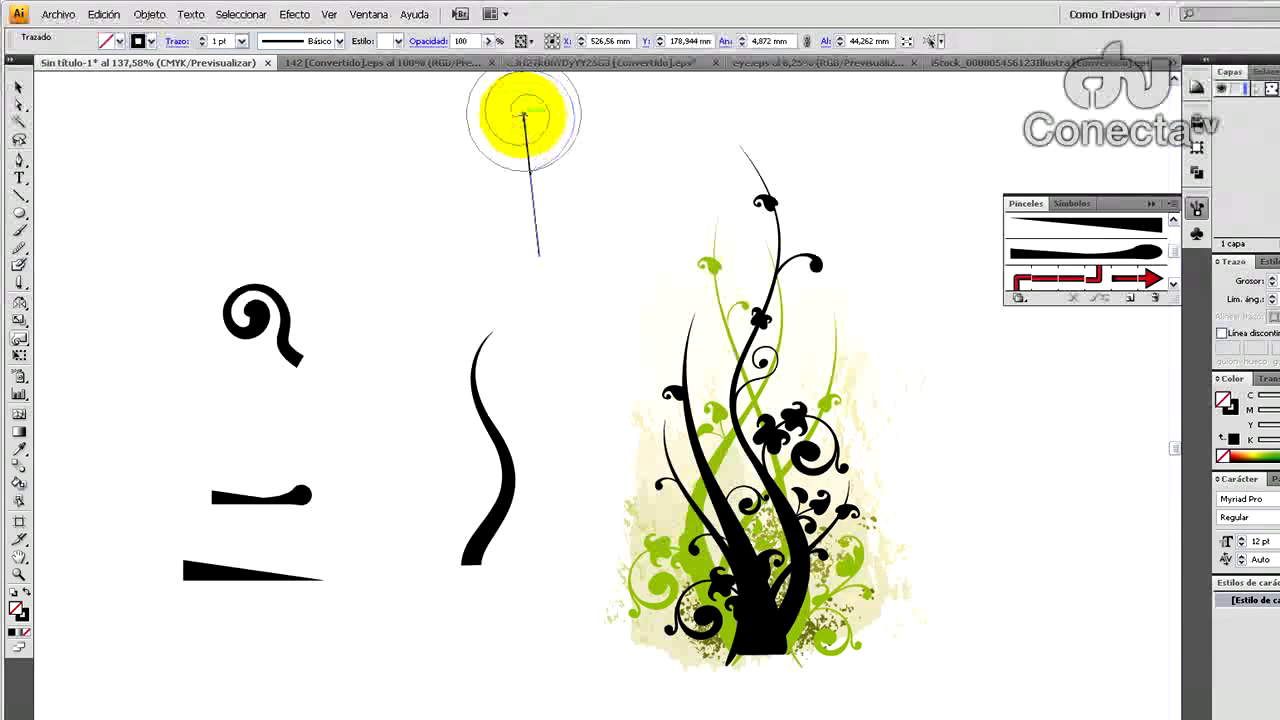
drag(523, 113, 531, 165)
Step: Apply the round-ended art brush to the new spiral and place it above the S-shaped curve, slightly to its left
click(19, 87)
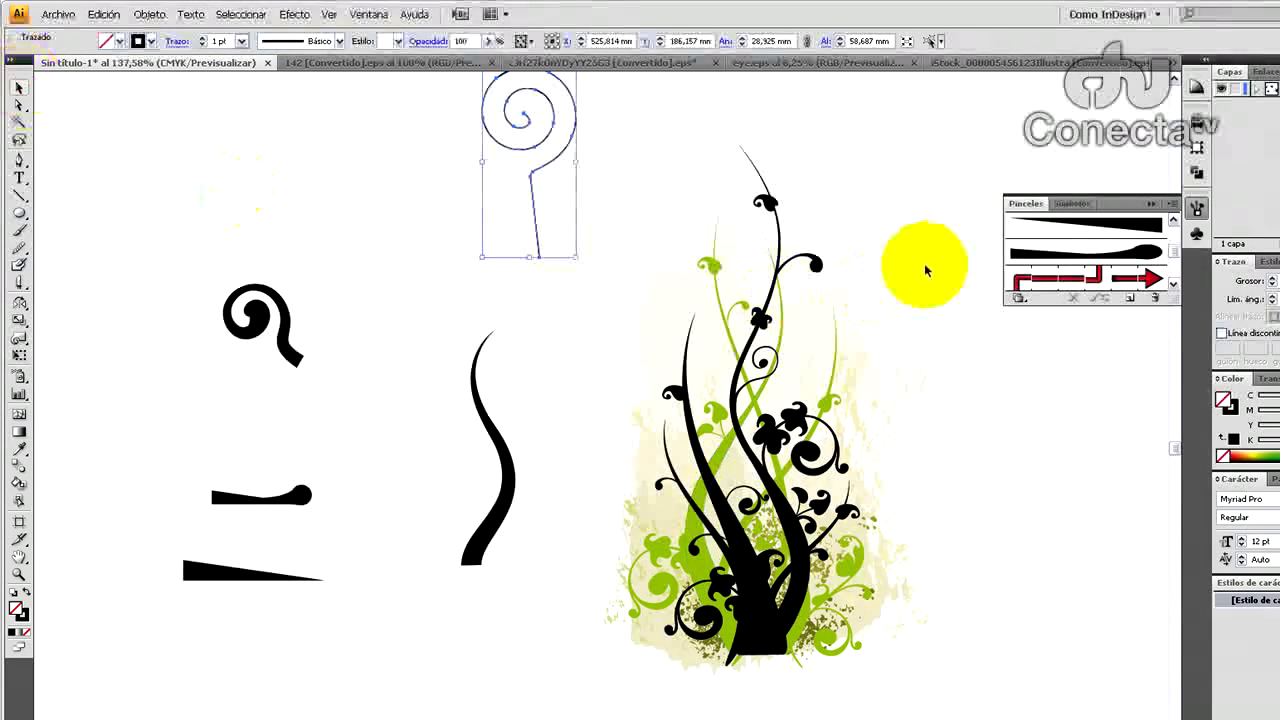
click(1090, 254)
drag(527, 133, 447, 173)
click(560, 234)
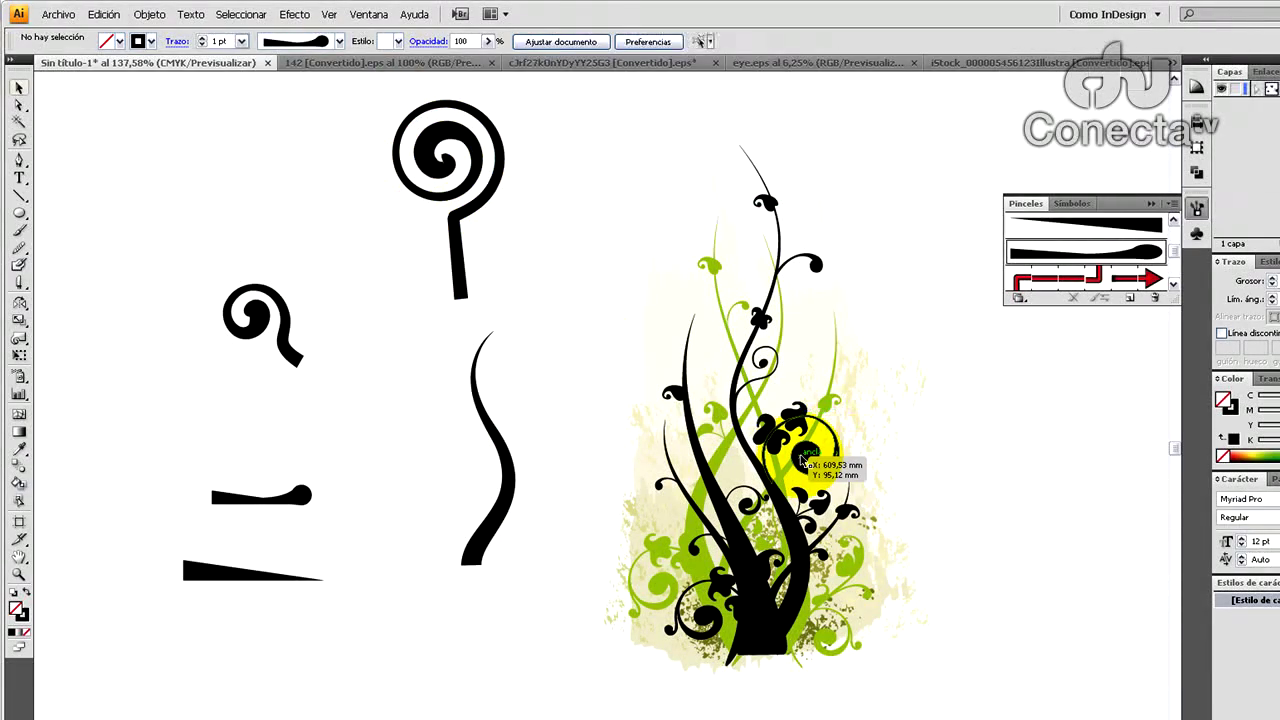
Step: Warp the large spiral's straight stem into a bend and stretch the small curl slightly to the left
click(18, 340)
drag(18, 345, 70, 345)
mouse_move(406, 291)
mouse_down()
mouse_move(456, 236)
mouse_move(415, 239)
mouse_move(478, 235)
mouse_move(451, 245)
mouse_move(463, 262)
mouse_move(431, 267)
mouse_move(420, 219)
mouse_move(431, 234)
mouse_move(432, 218)
mouse_move(461, 229)
mouse_move(462, 204)
mouse_move(486, 199)
mouse_move(474, 188)
mouse_move(475, 199)
mouse_move(427, 198)
mouse_move(429, 160)
mouse_move(380, 140)
mouse_up()
key(ctrl+z)
key(ctrl+z)
key(ctrl+z)
mouse_move(391, 226)
mouse_down()
mouse_move(235, 320)
mouse_move(242, 332)
mouse_move(206, 294)
mouse_up()
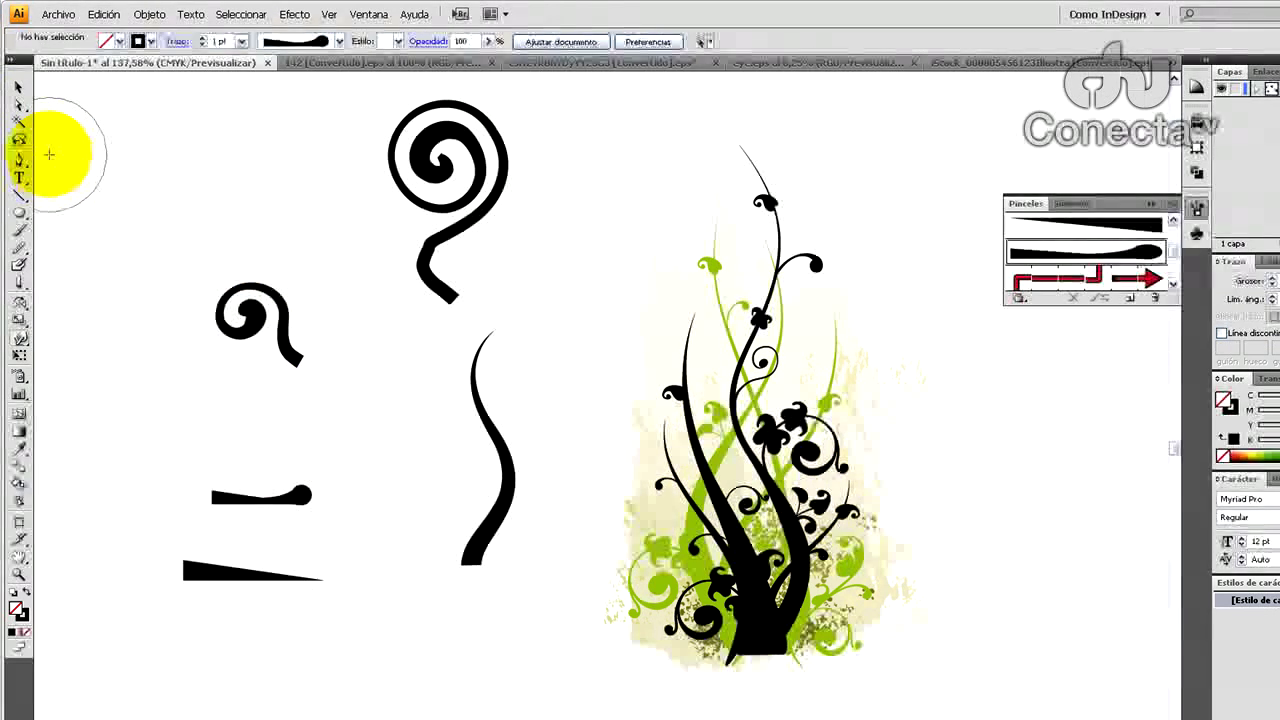
click(18, 87)
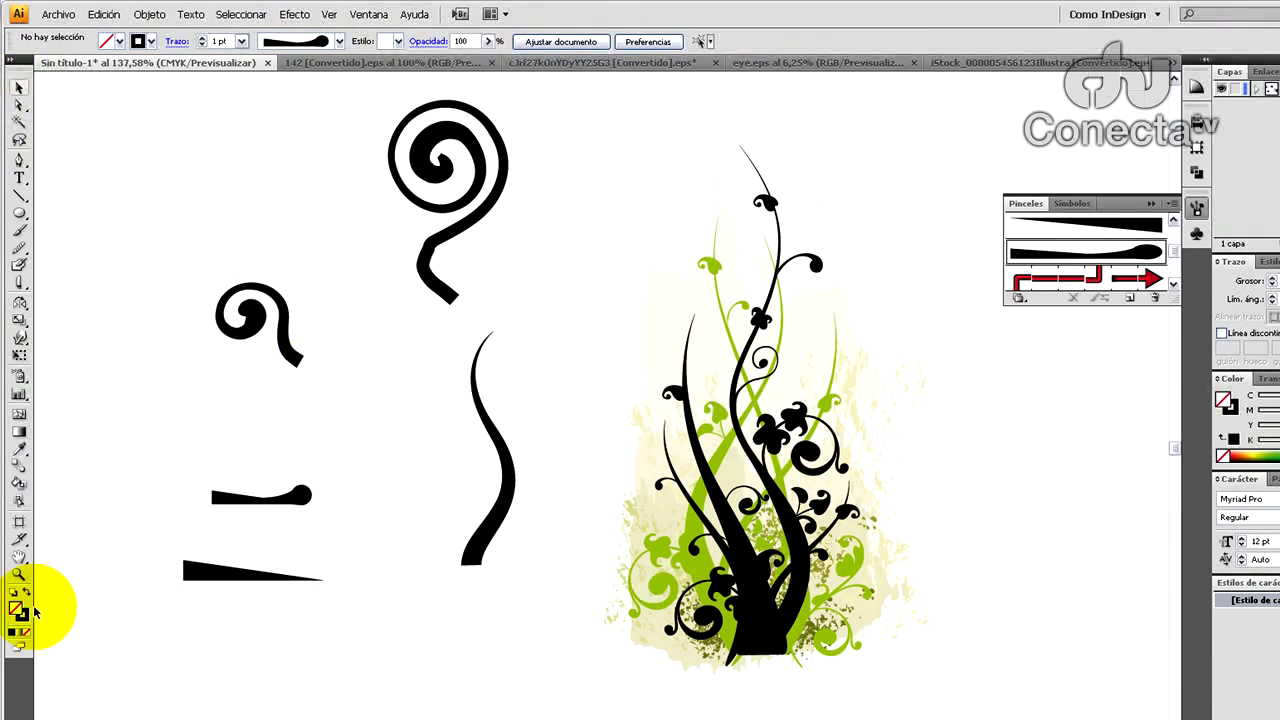
Step: Create a new art brush with default options from the row of stacked black circles below the blue skyline
click(17, 575)
alt+click(527, 330)
alt+click(526, 334)
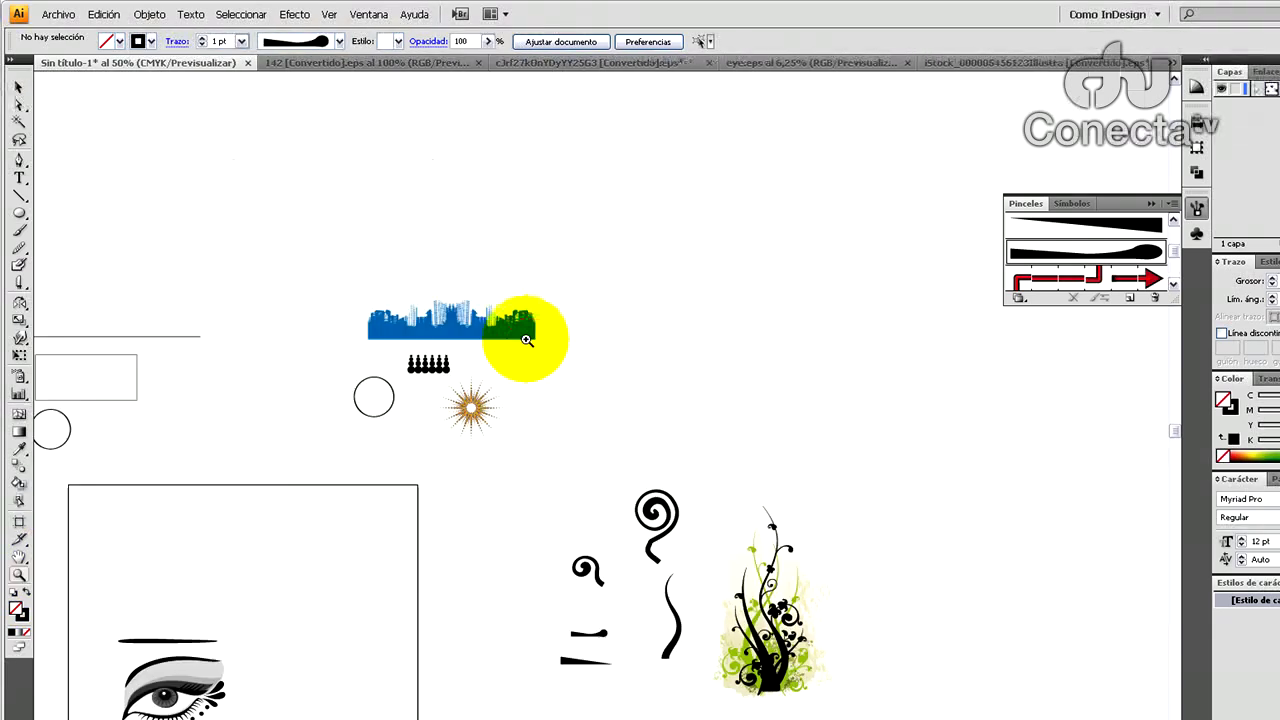
alt+click(566, 455)
drag(566, 455, 278, 249)
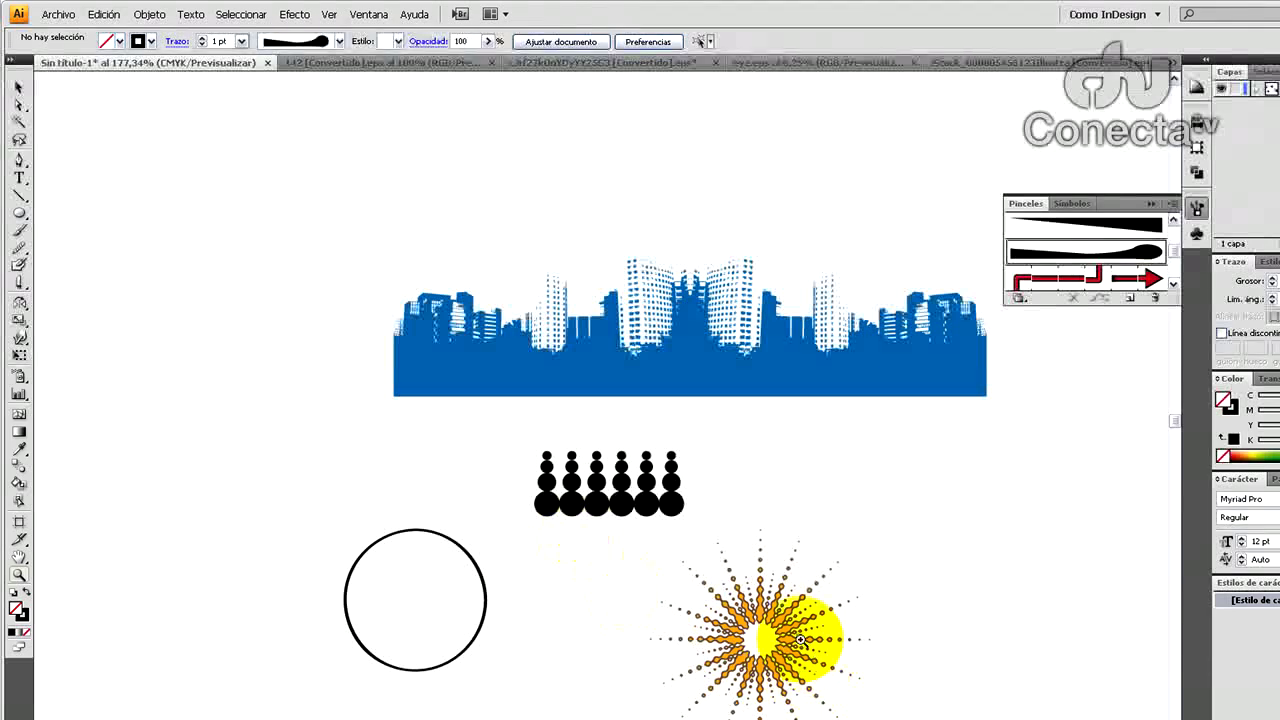
mouse_move(790, 655)
mouse_down()
mouse_move(629, 500)
mouse_move(541, 502)
mouse_move(689, 496)
mouse_move(648, 440)
mouse_move(523, 437)
mouse_move(658, 443)
mouse_move(681, 503)
mouse_up()
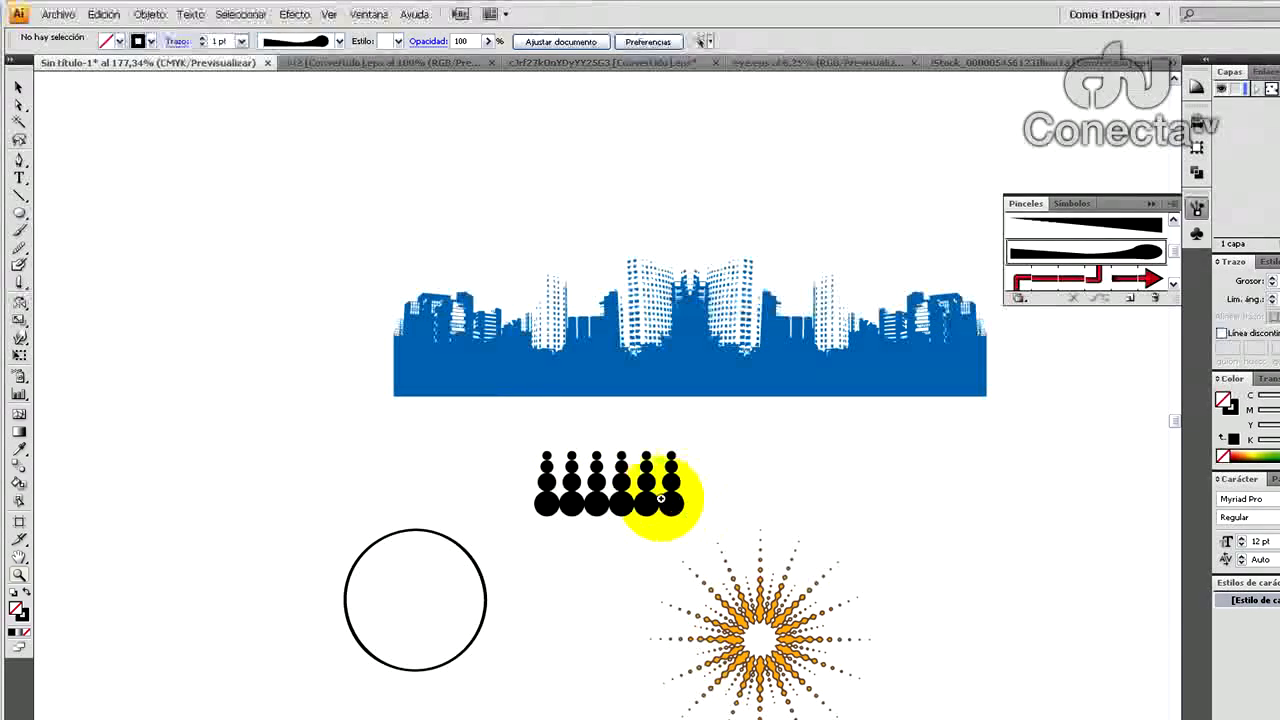
click(18, 87)
click(622, 491)
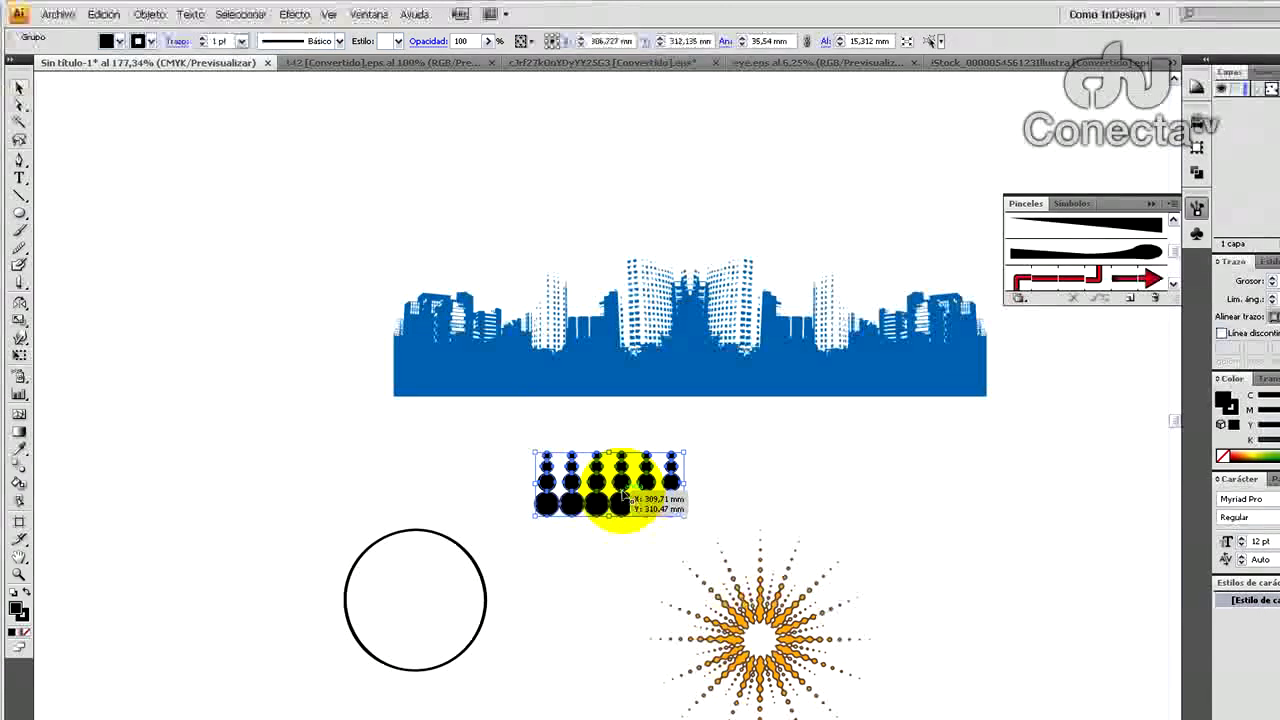
mouse_move(620, 484)
mouse_down()
mouse_move(943, 329)
mouse_move(1062, 255)
mouse_up()
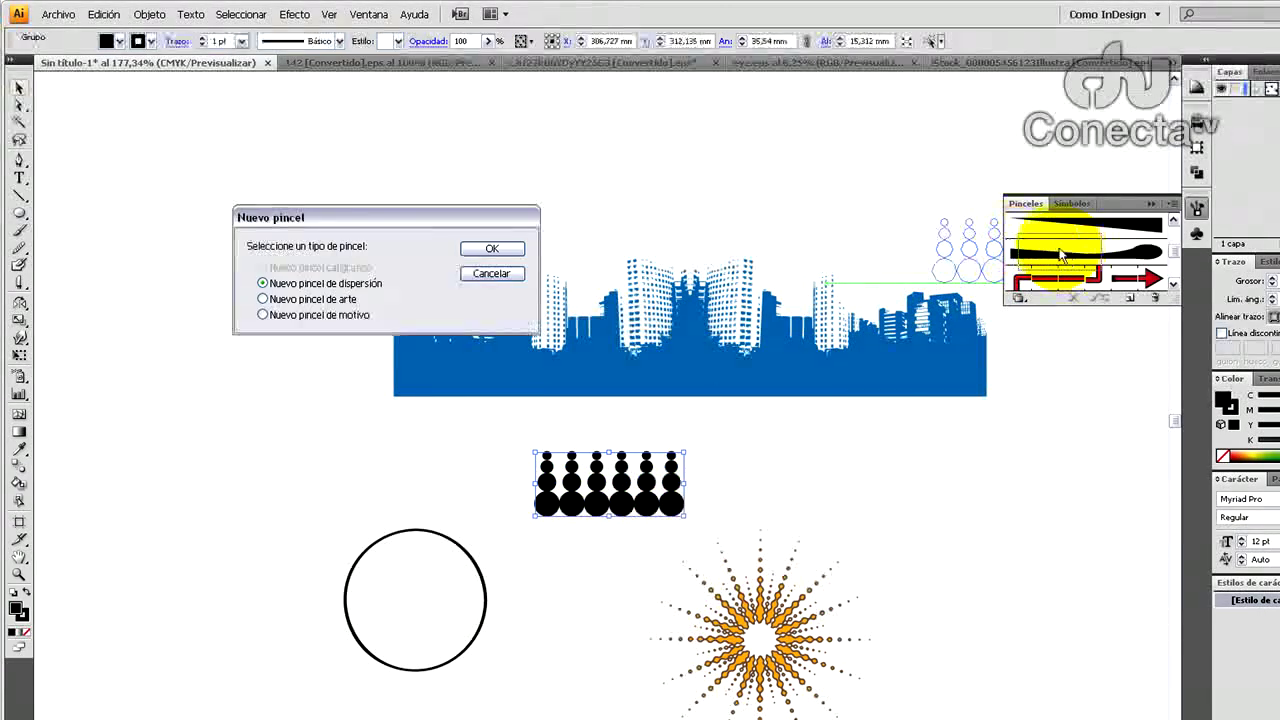
click(317, 299)
click(476, 248)
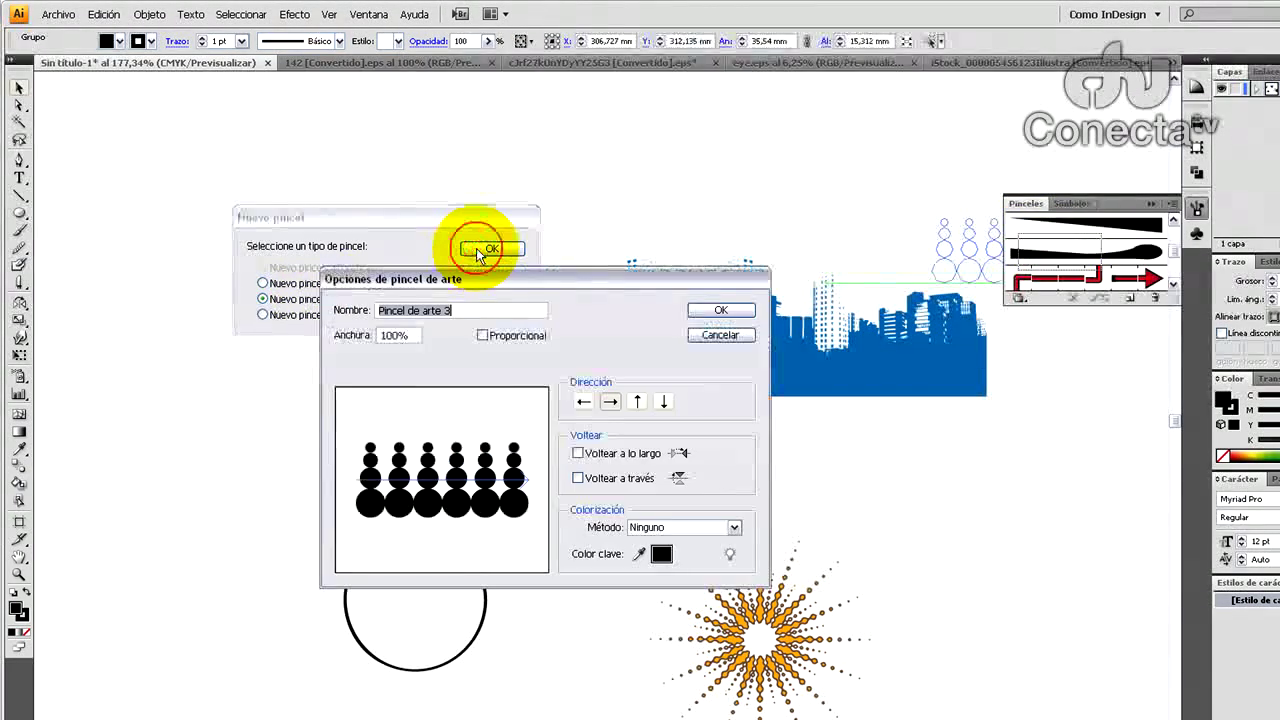
click(720, 310)
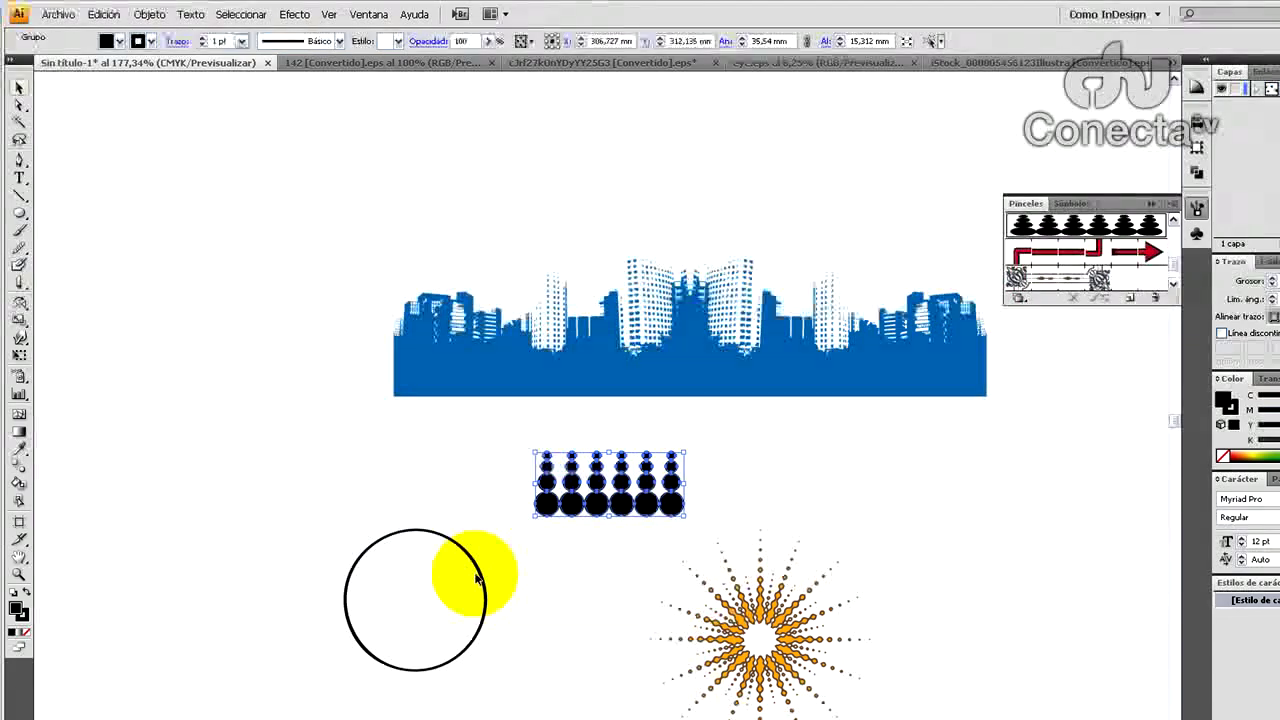
Step: Apply the stacked-circles art brush to the large outlined circle and deselect it
click(478, 568)
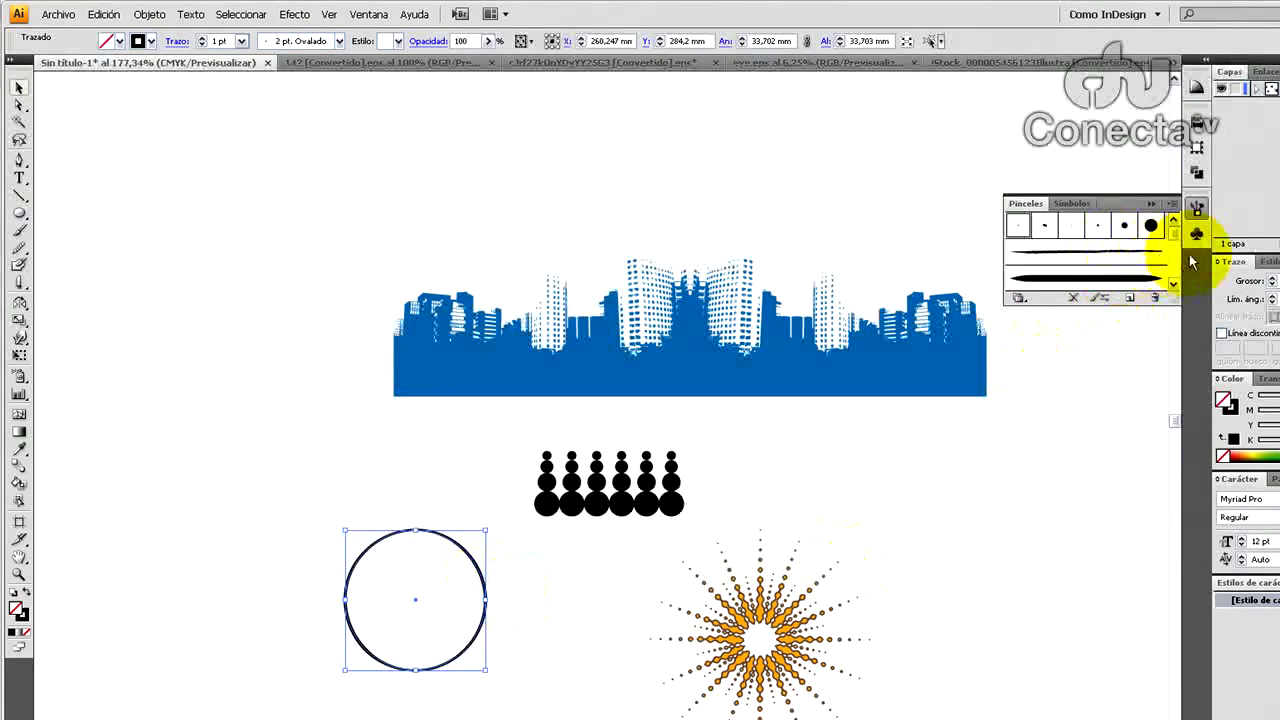
scroll(1173, 240, down, 2)
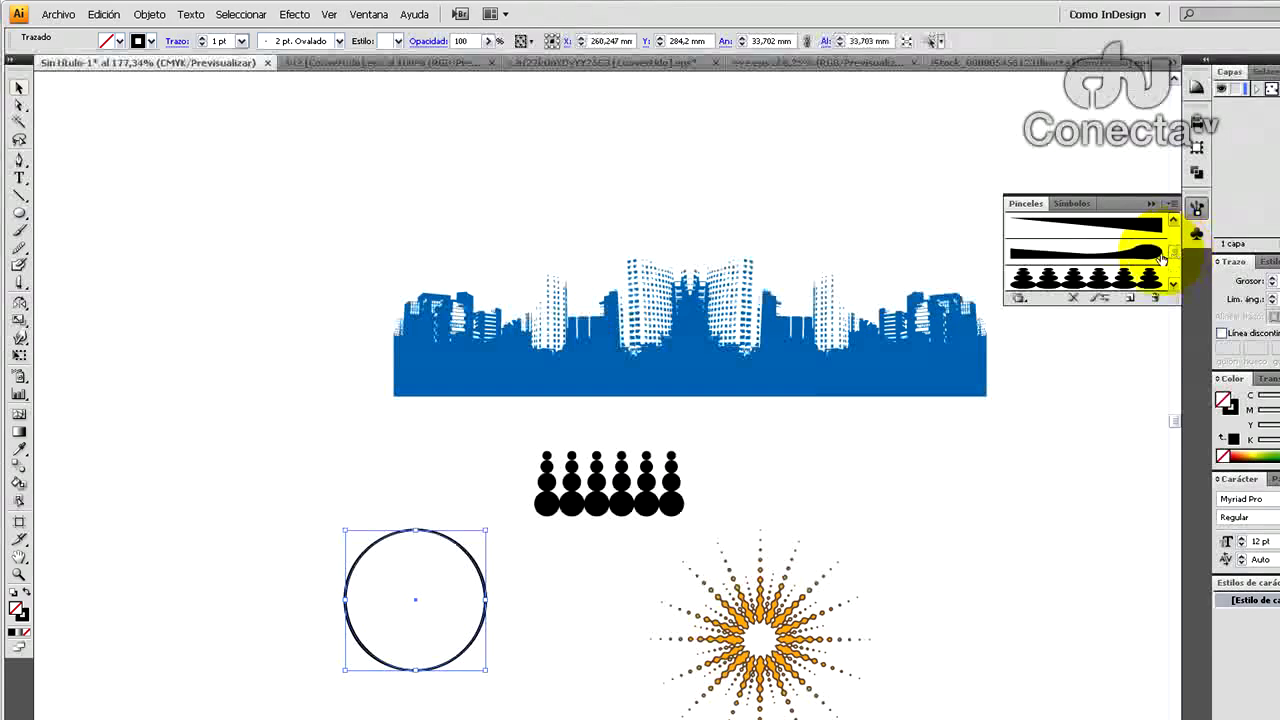
click(1120, 279)
click(808, 520)
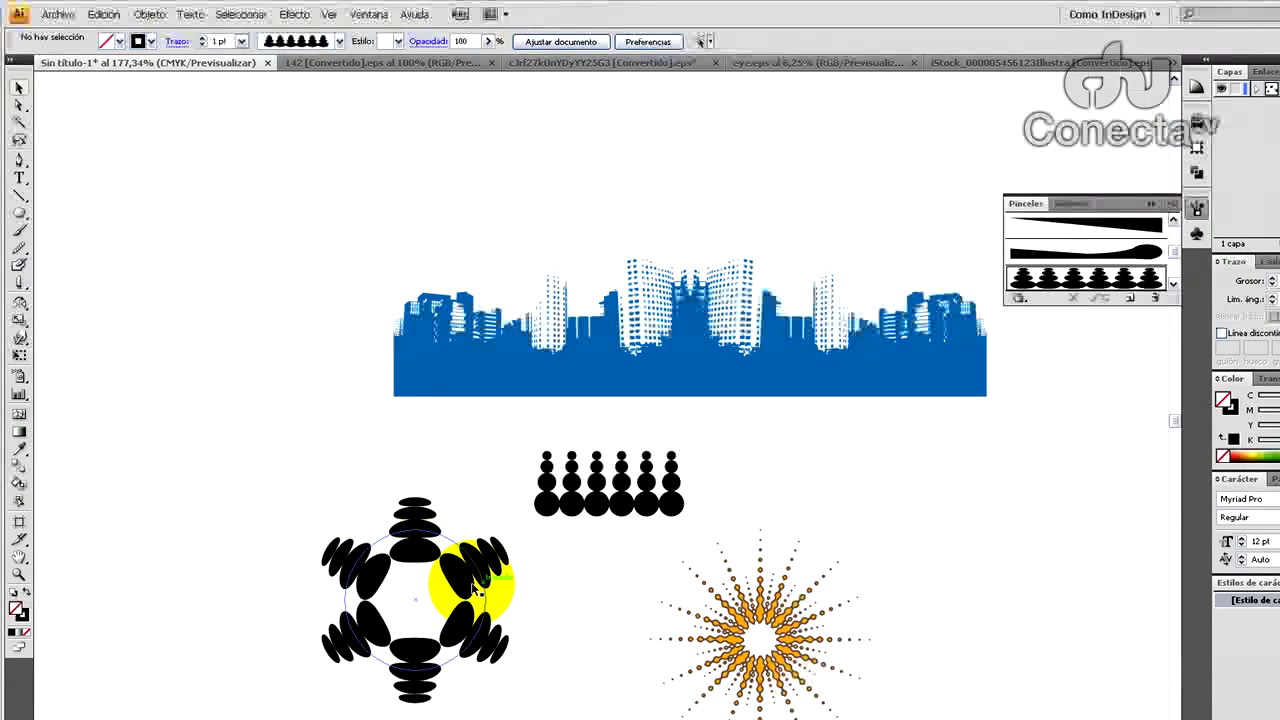
Step: Shrink the brushed circle proportionally to about 20 mm across, keeping its lower-left corner fixed, and deselect it
drag(486, 531, 430, 594)
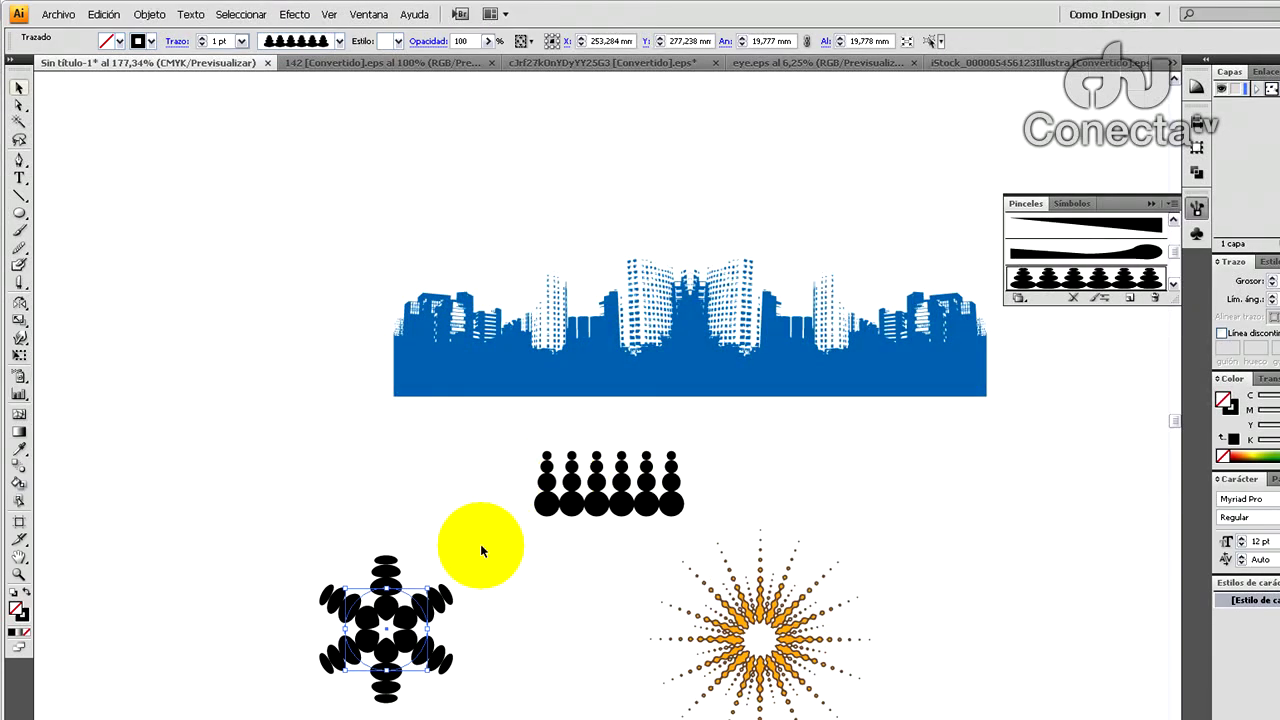
click(462, 413)
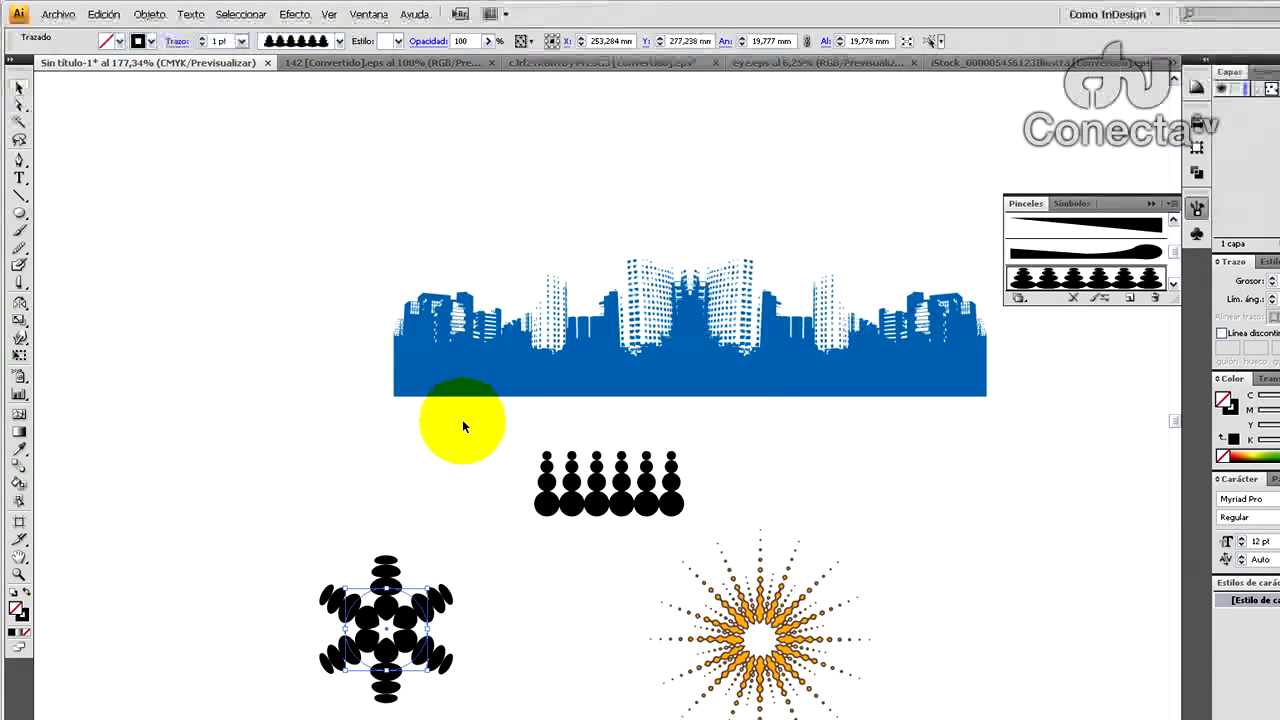
click(446, 490)
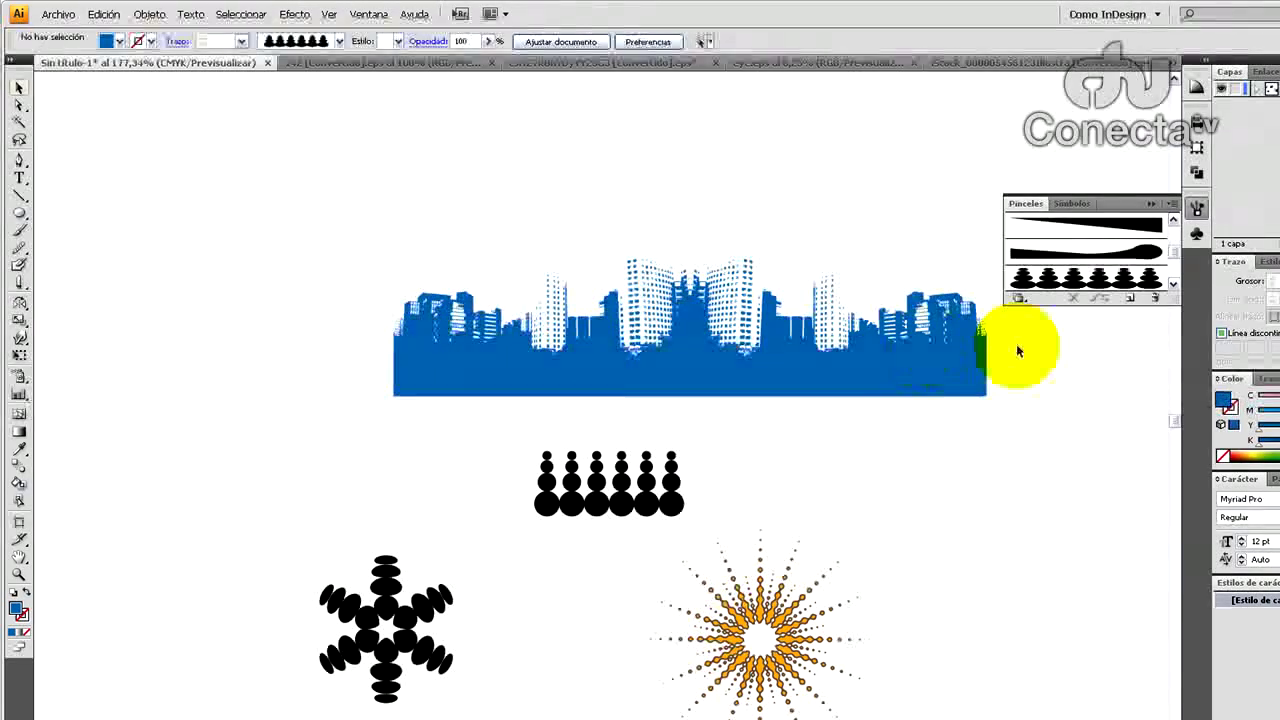
Step: Create a new art brush with default options from the blue city skyline silhouette
drag(1017, 414, 394, 243)
click(702, 322)
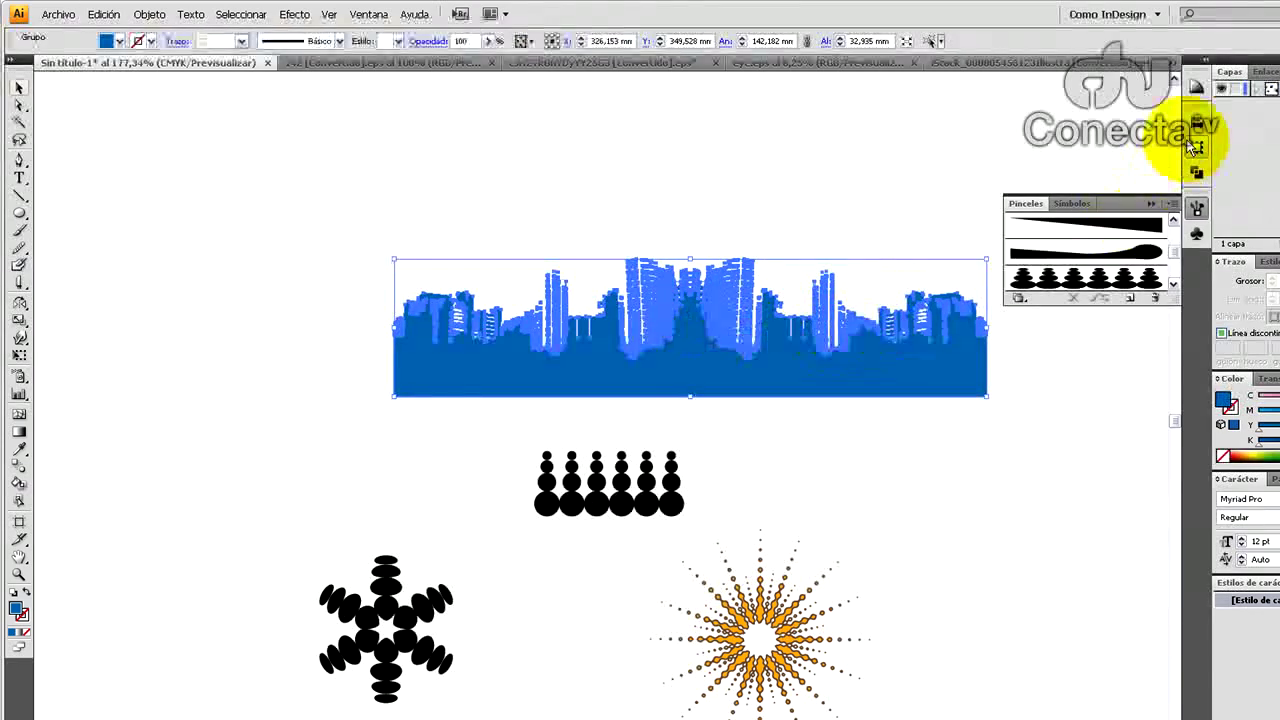
click(1197, 172)
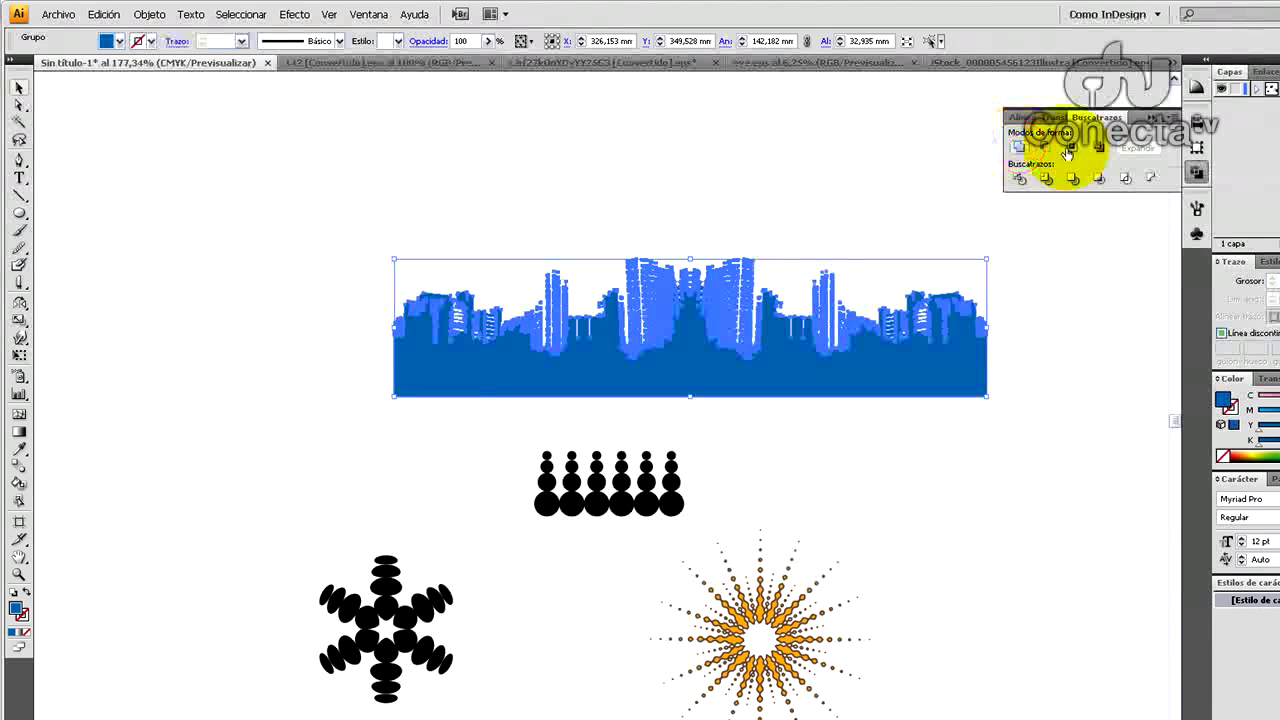
click(1196, 214)
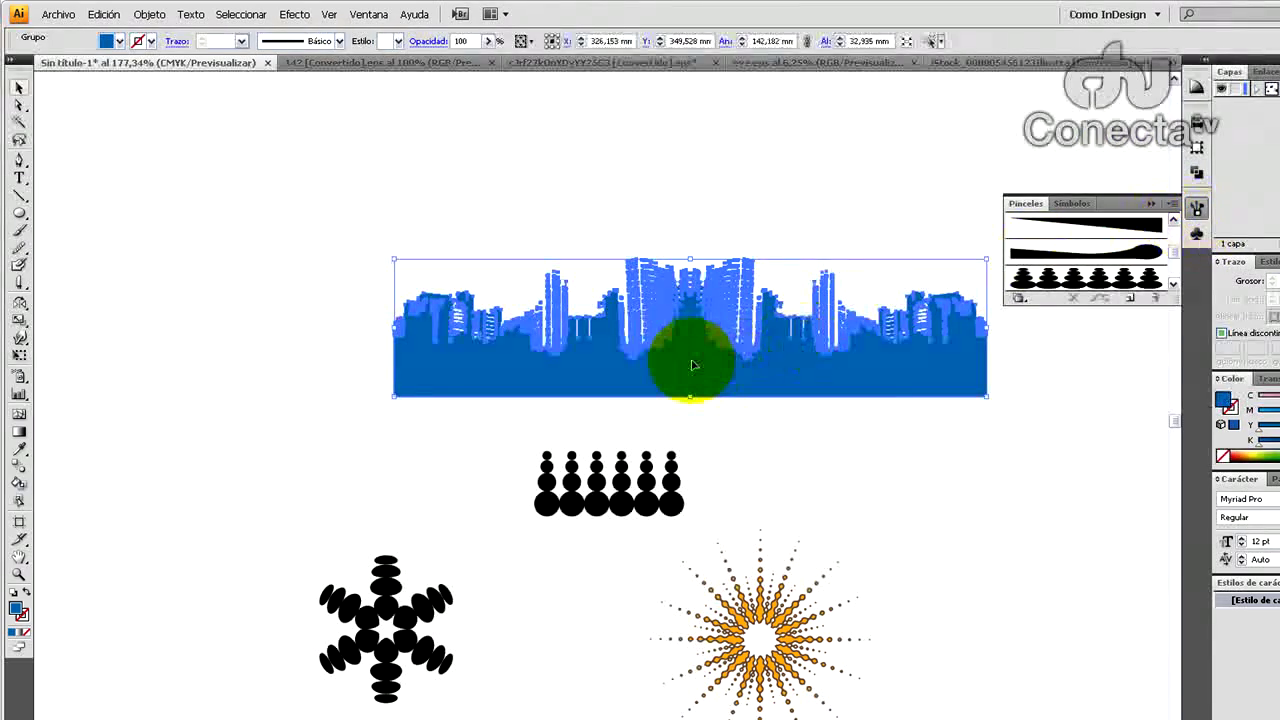
drag(702, 365, 1098, 262)
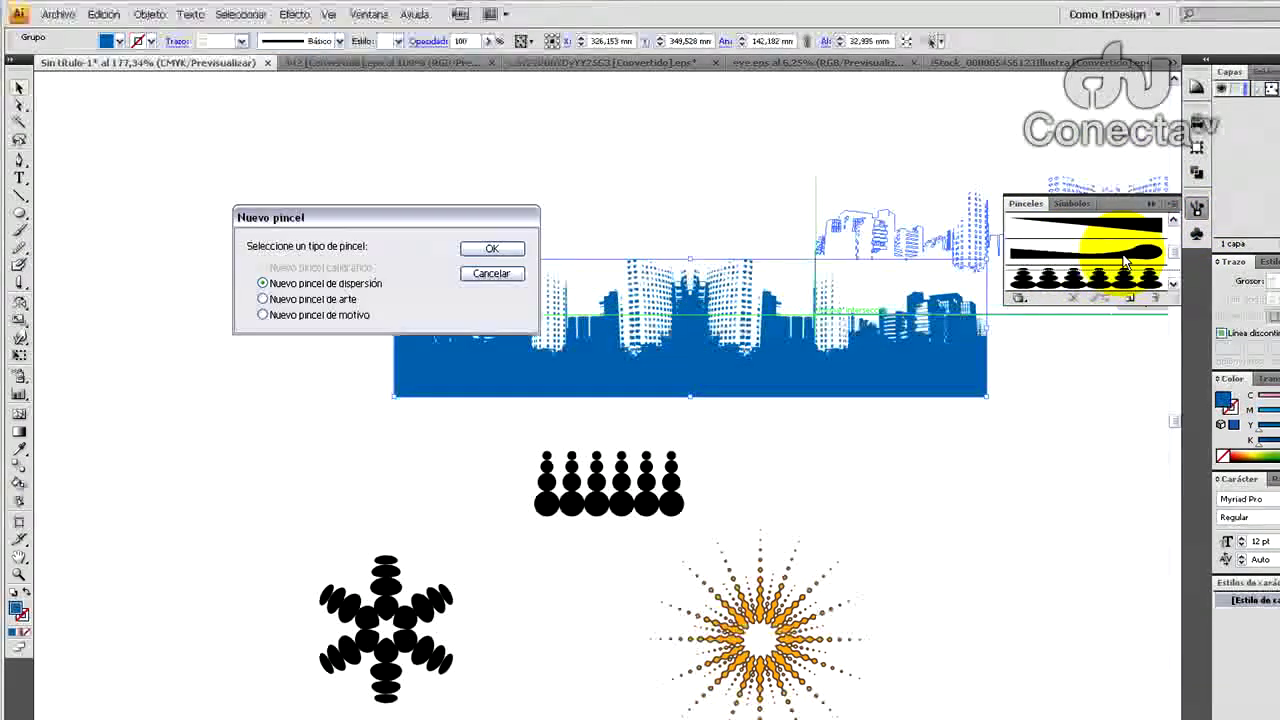
click(264, 300)
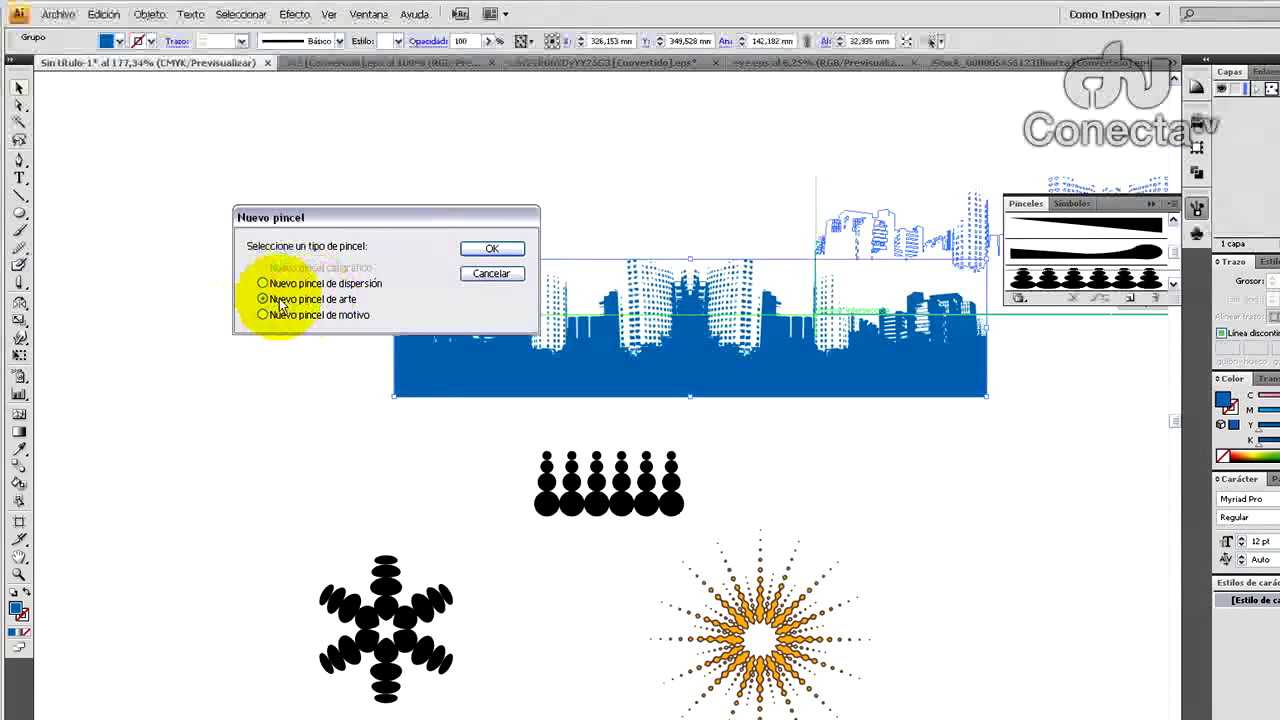
click(477, 250)
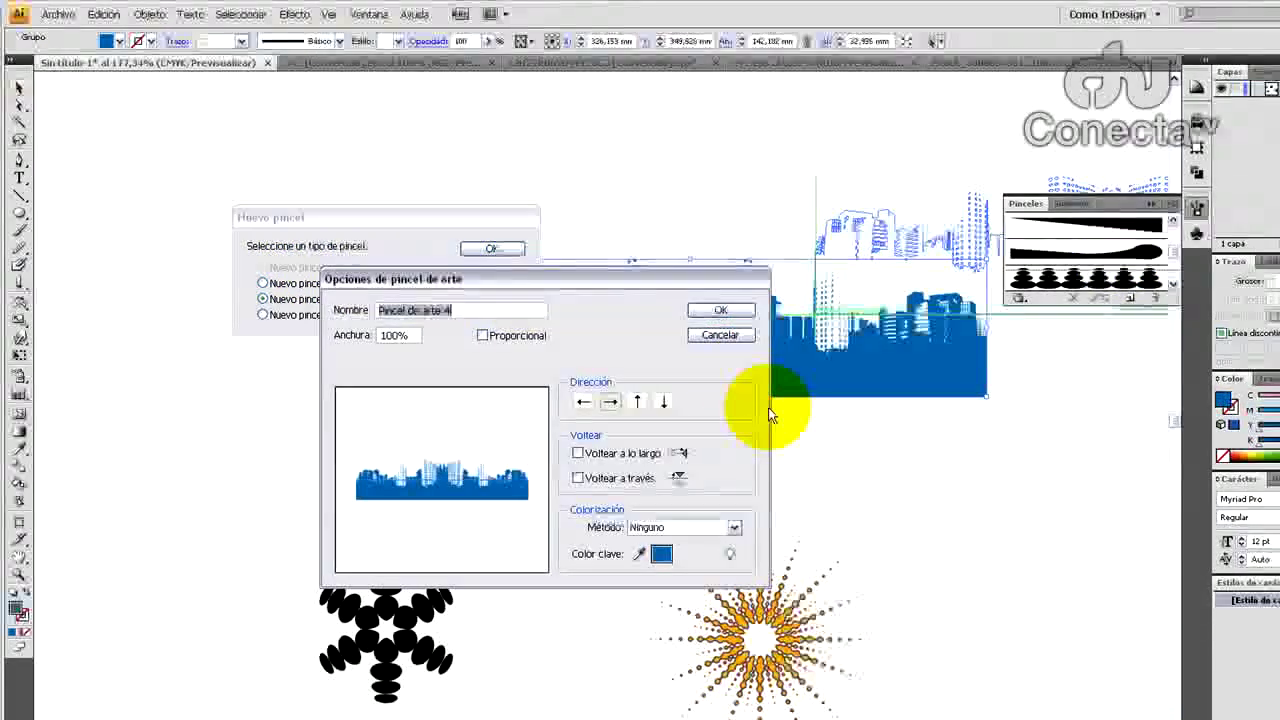
click(710, 309)
Step: Apply the skyline art brush to the small circle and enlarge the circle from its lower-right corner
click(415, 606)
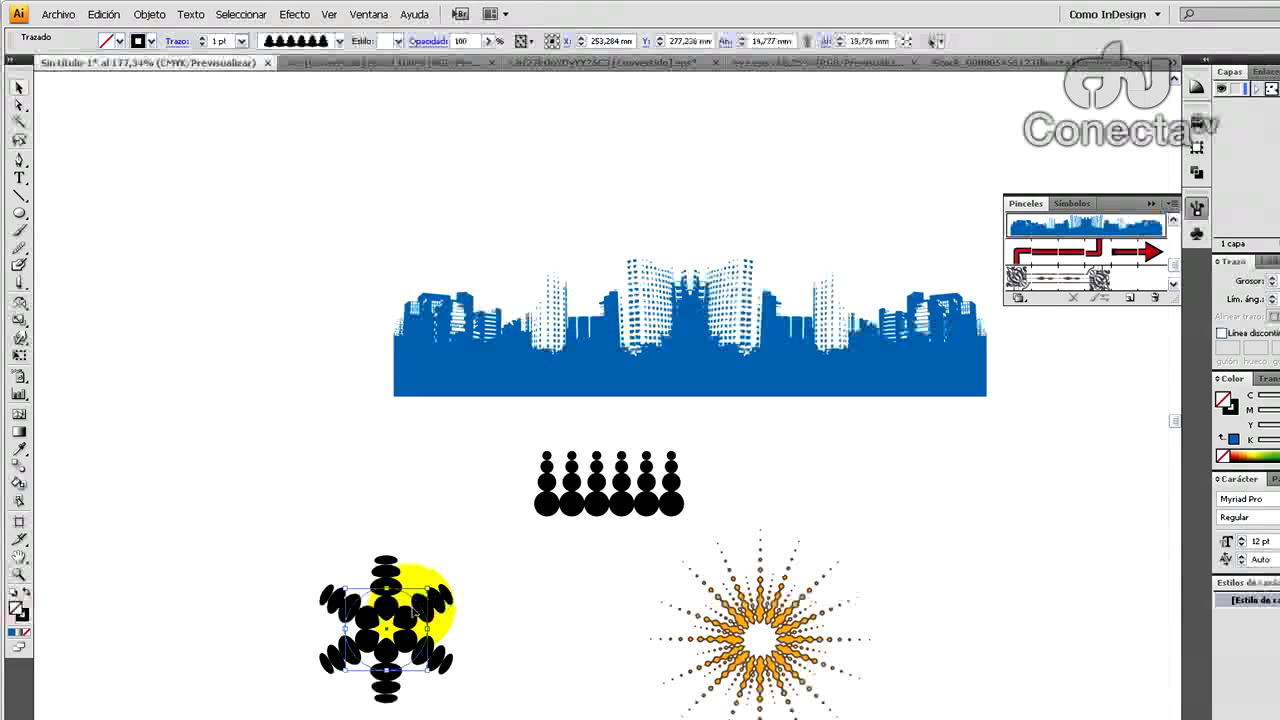
click(1066, 225)
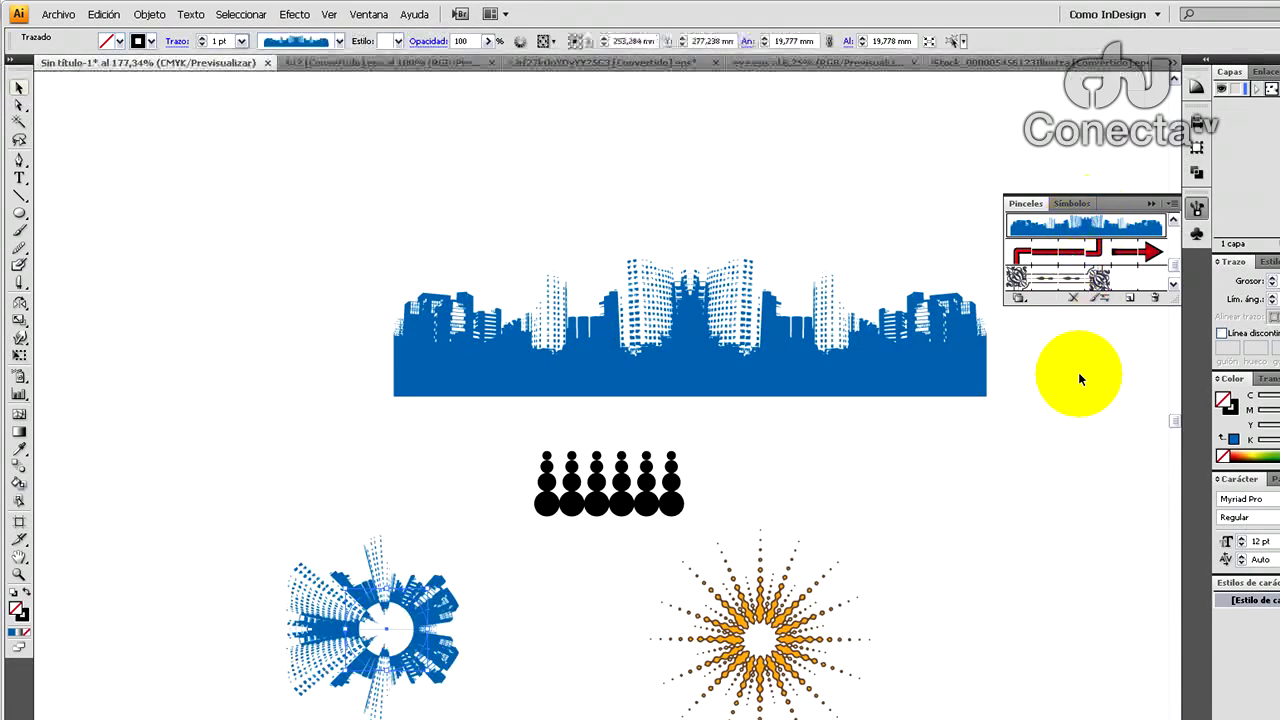
click(986, 485)
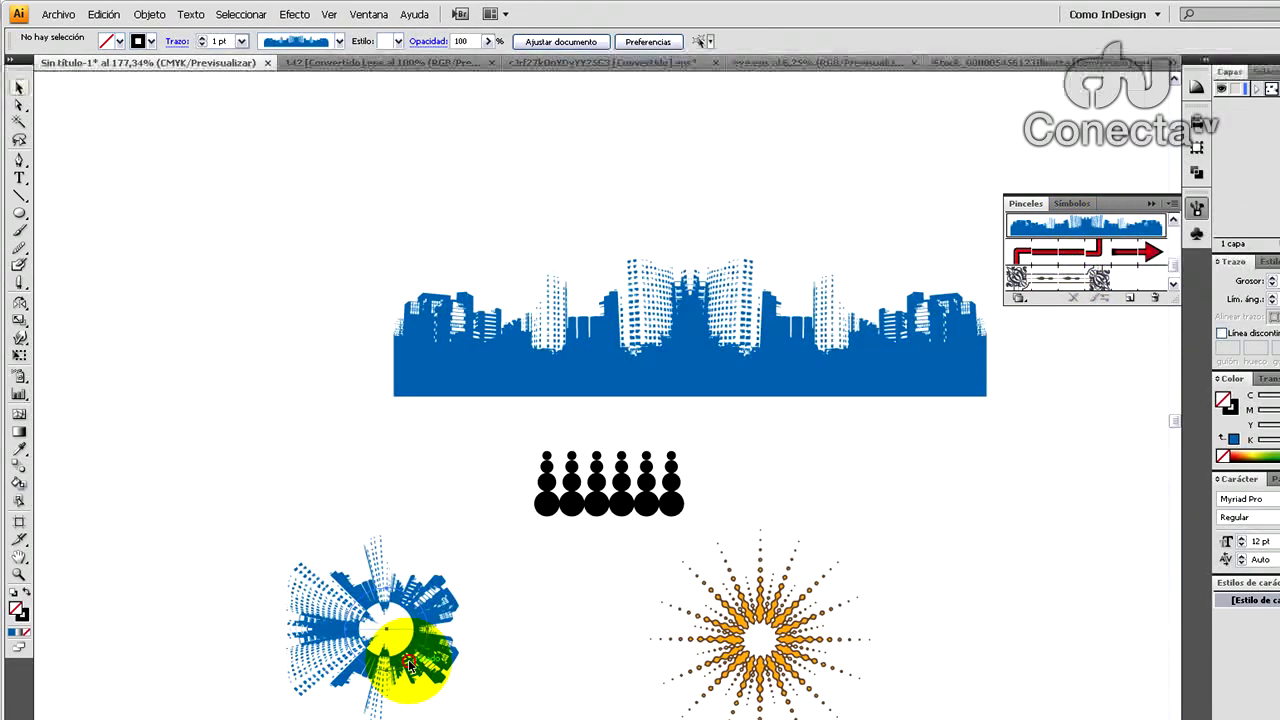
mouse_move(410, 660)
mouse_down()
mouse_move(420, 649)
mouse_move(454, 689)
mouse_move(474, 662)
mouse_up()
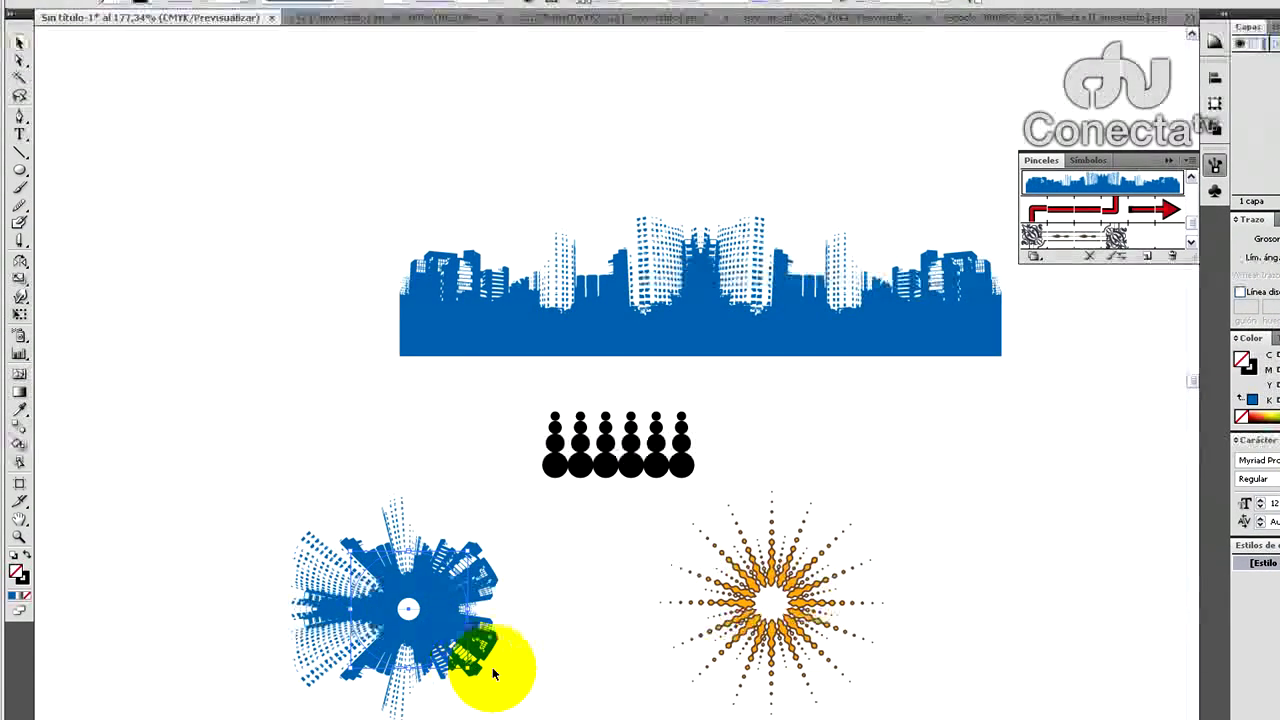
Step: Move the skyline-brushed circle slightly up and to the left, and deselect it
drag(408, 608, 390, 590)
click(502, 624)
drag(502, 624, 447, 617)
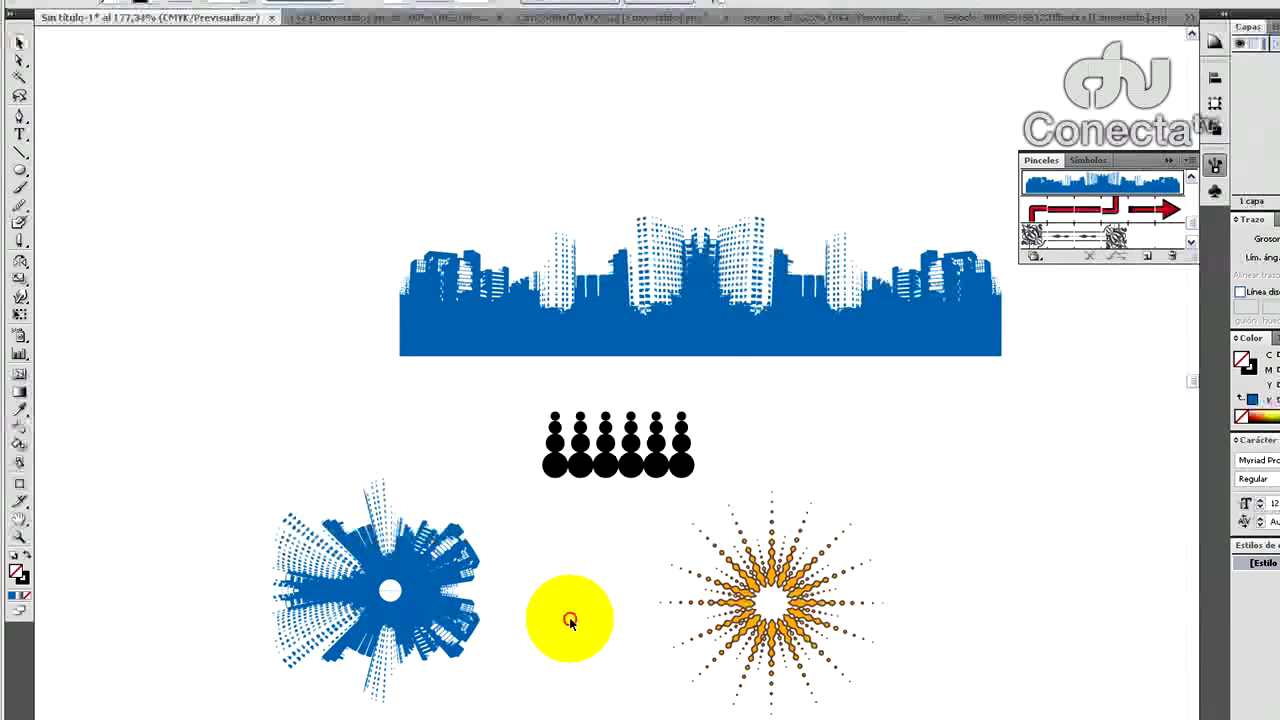
drag(404, 560, 409, 546)
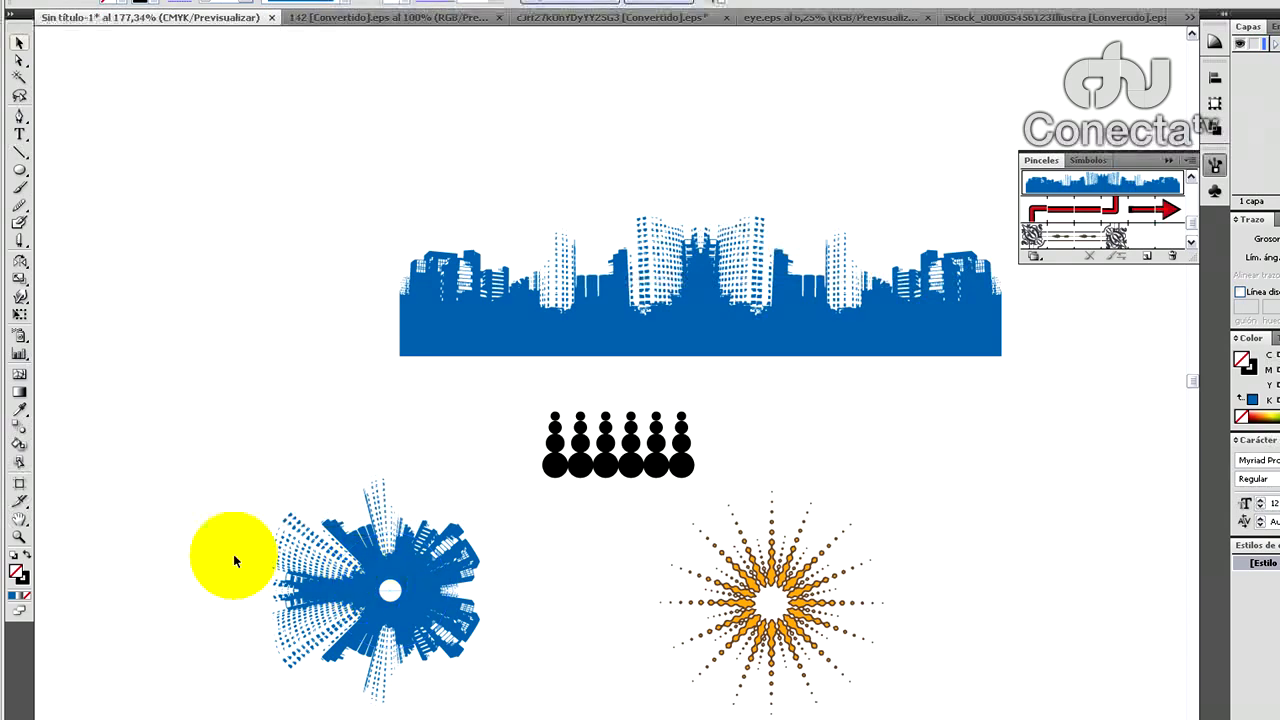
Step: Apply the ornate corner pattern brush to the outlined rectangle and place the brush's tile artwork on the artboard to its right
click(19, 533)
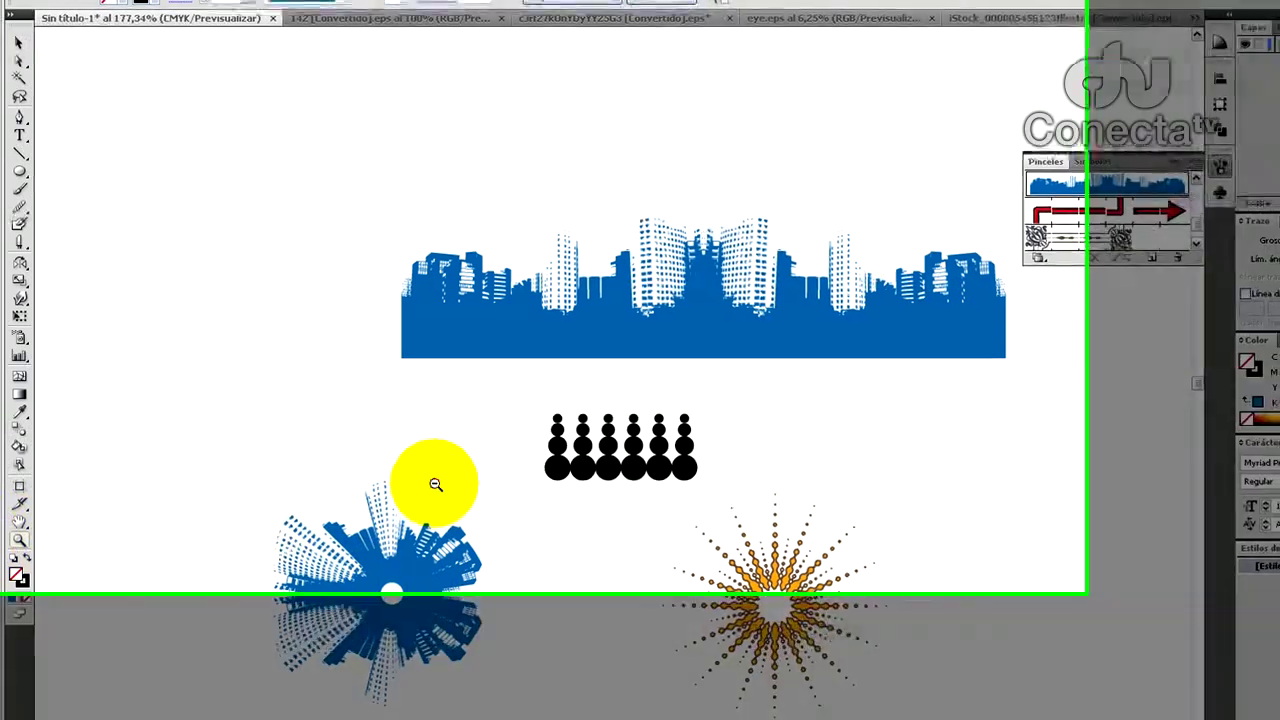
alt+click(420, 452)
alt+click(484, 404)
alt+click(522, 462)
drag(686, 594, 263, 291)
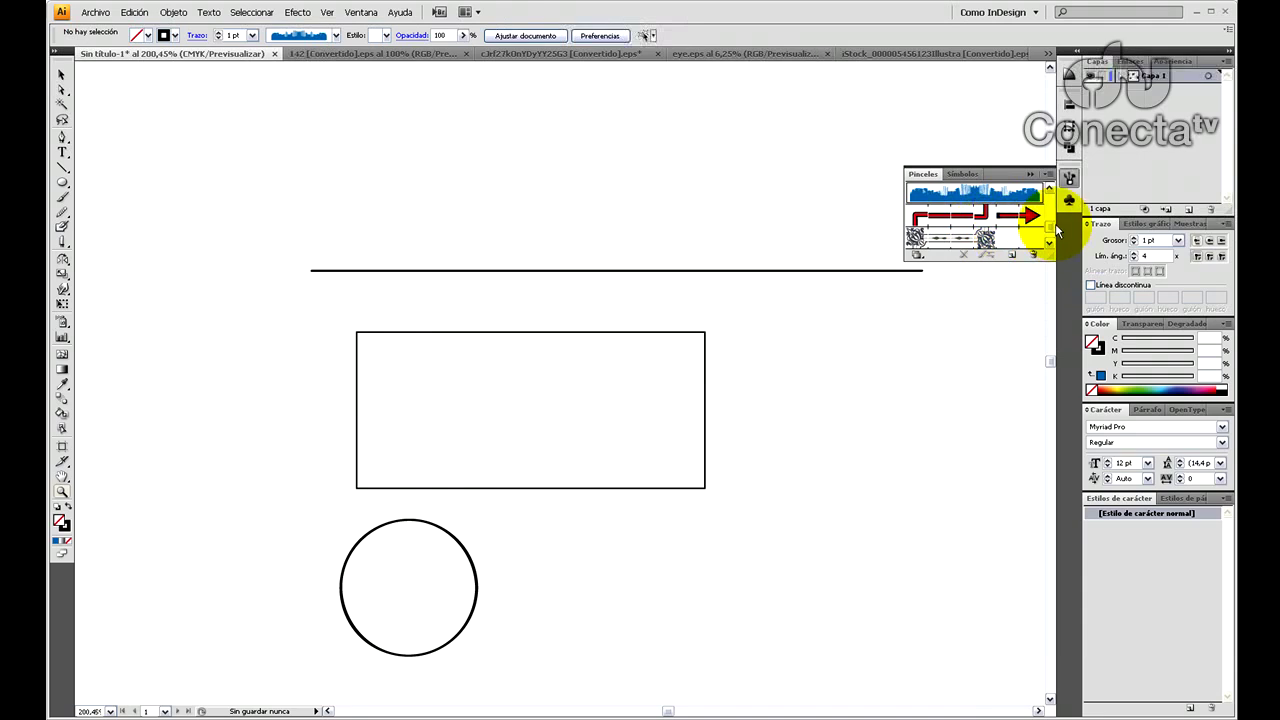
click(62, 76)
click(547, 335)
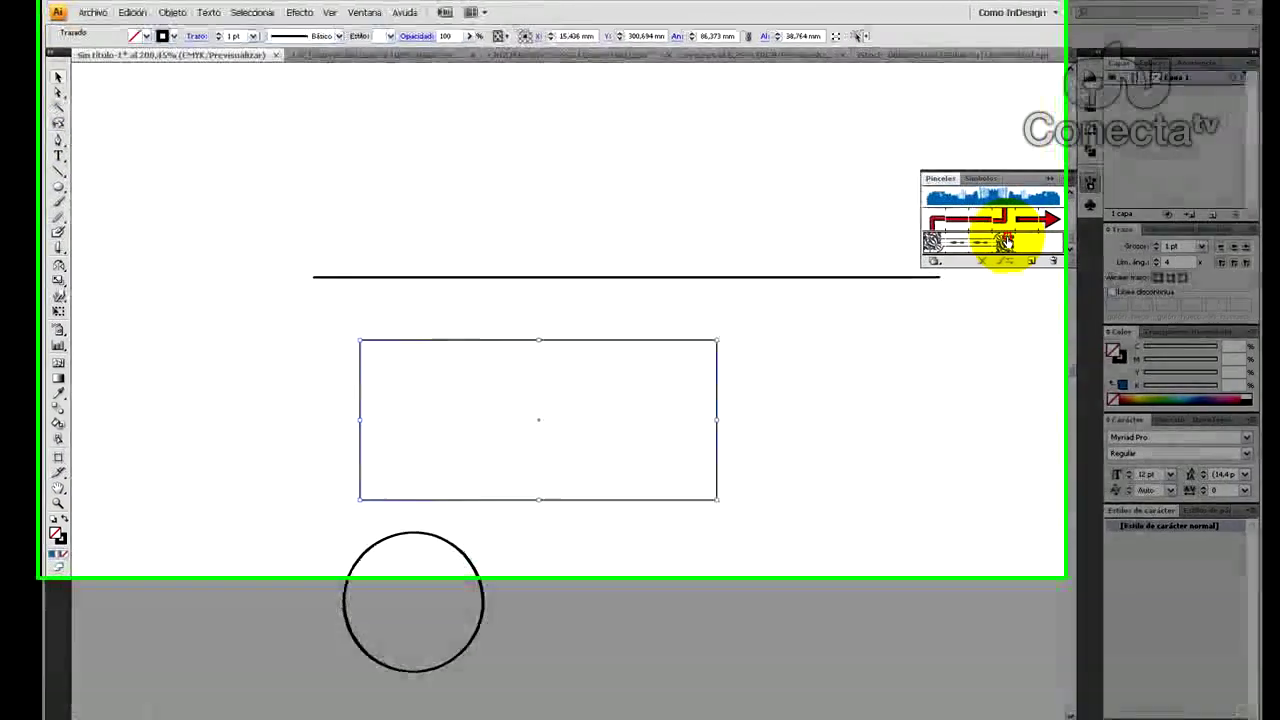
click(985, 237)
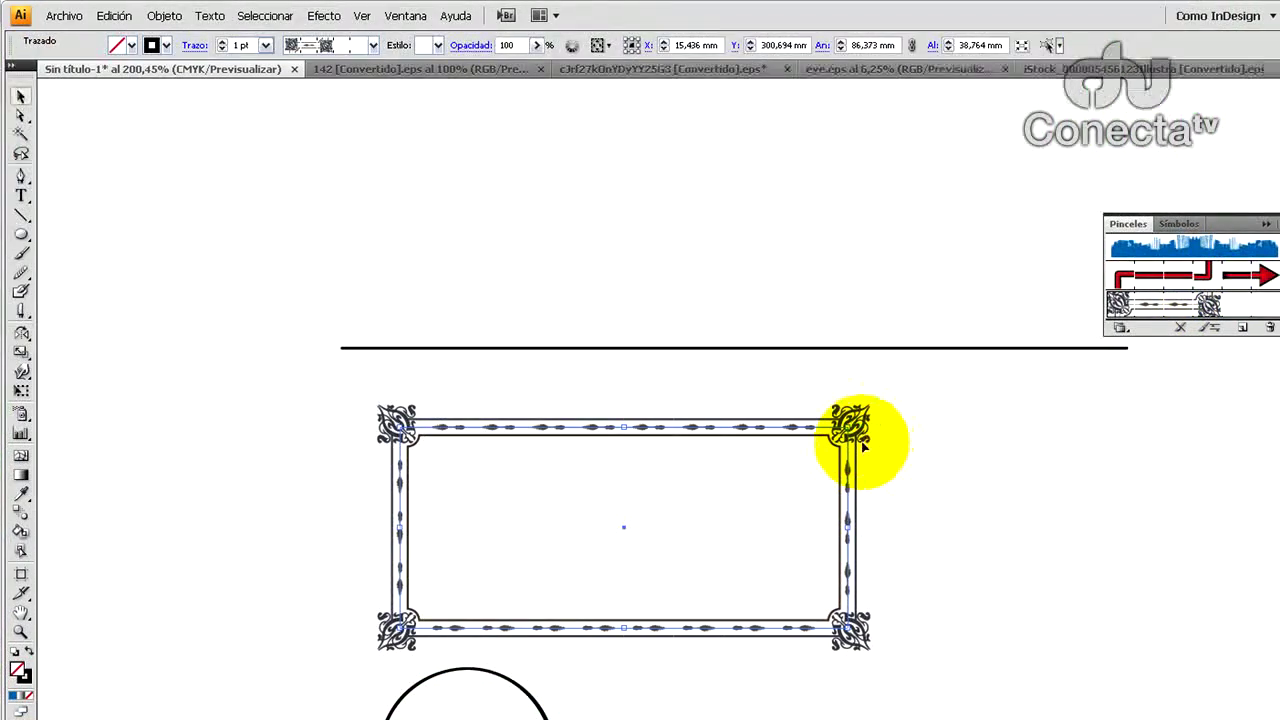
drag(1198, 310, 1055, 470)
click(1098, 539)
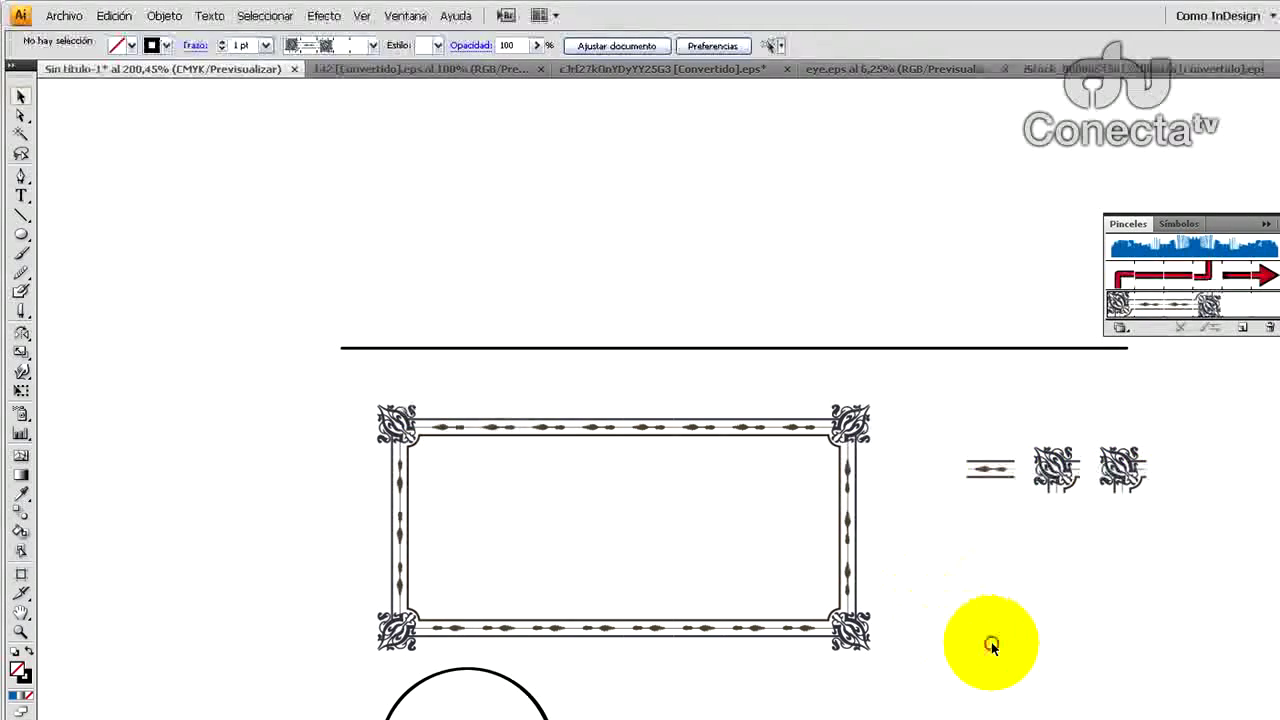
Step: Draw a circle about 17 mm across above the horizontal line and create a scatter brush from it with default options
mouse_move(486, 156)
mouse_down()
mouse_move(574, 244)
mouse_move(1013, 286)
mouse_move(1088, 287)
mouse_move(1105, 265)
mouse_up()
click(20, 96)
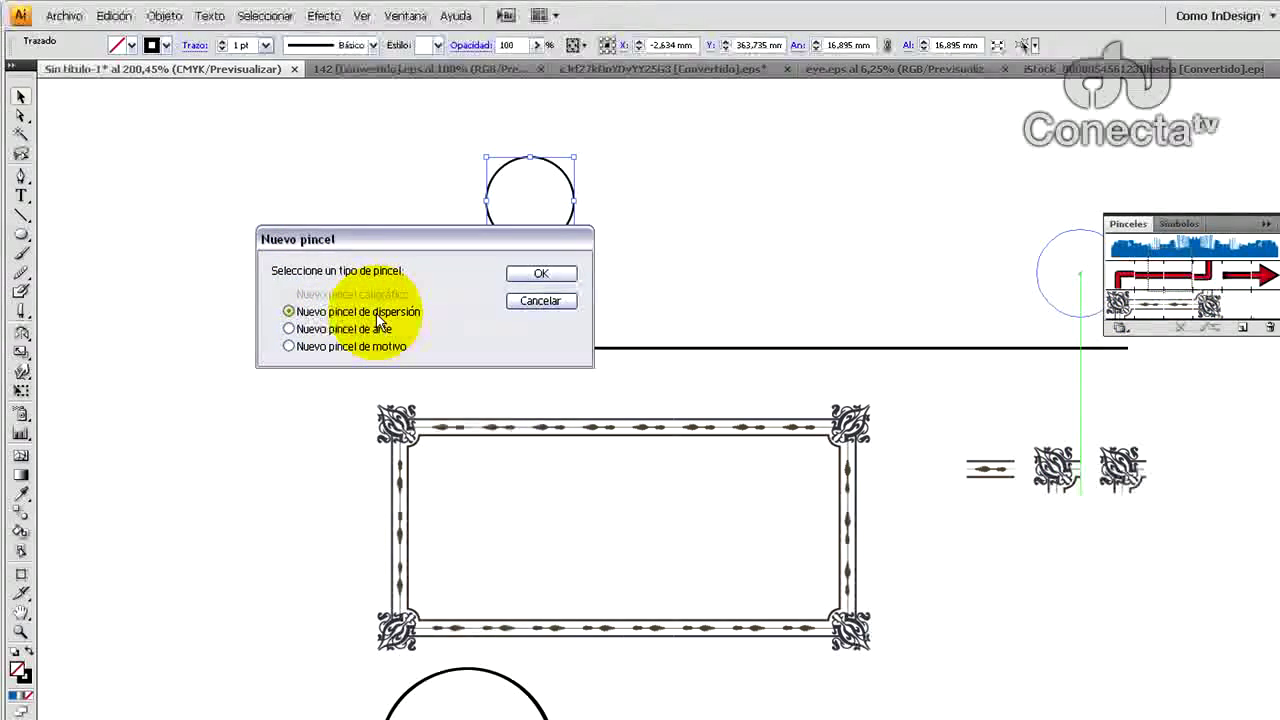
click(541, 273)
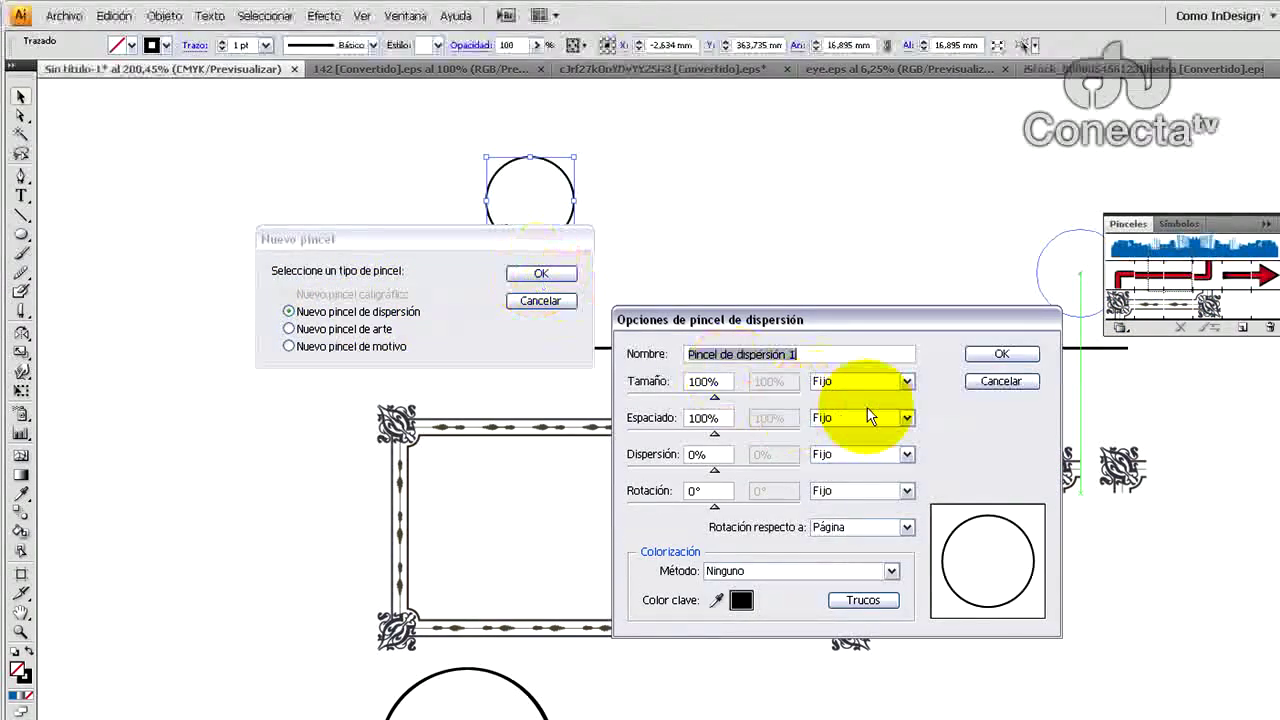
click(999, 355)
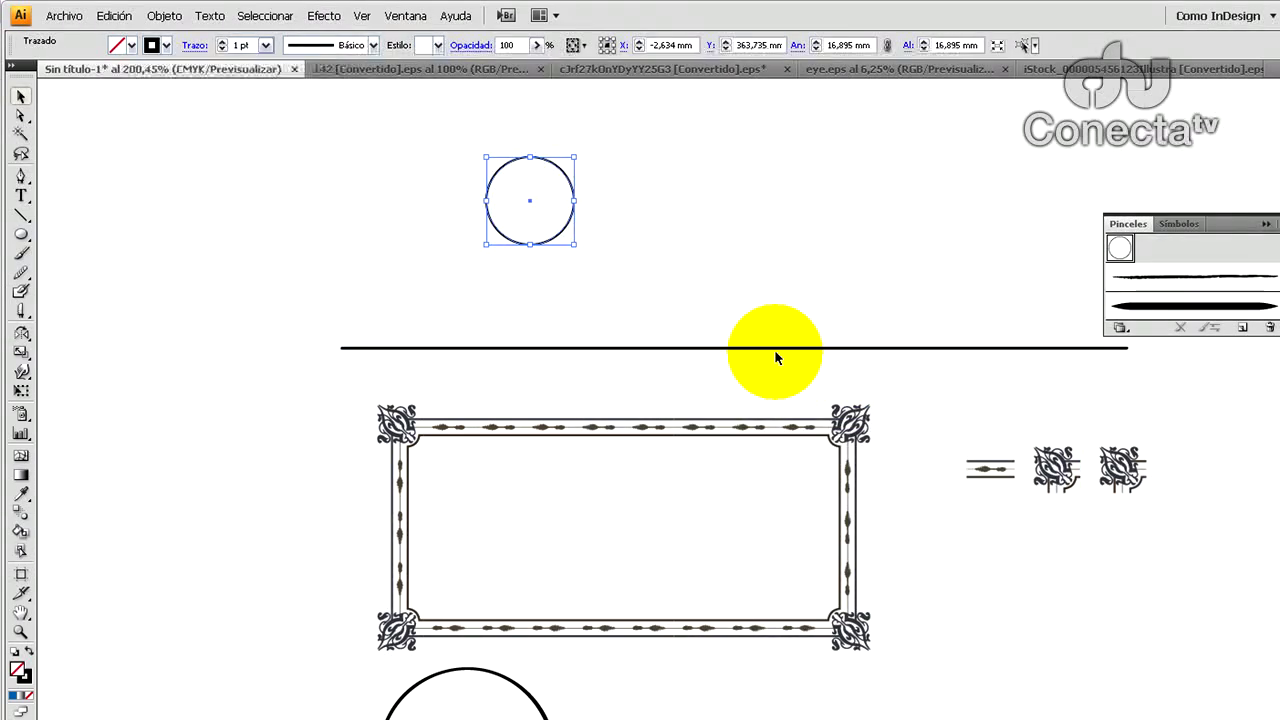
Step: Apply the circle scatter brush to the horizontal line and set the brush's size to 152%, spacing to 144%, scatter to 70% and rotation to 32°
click(762, 350)
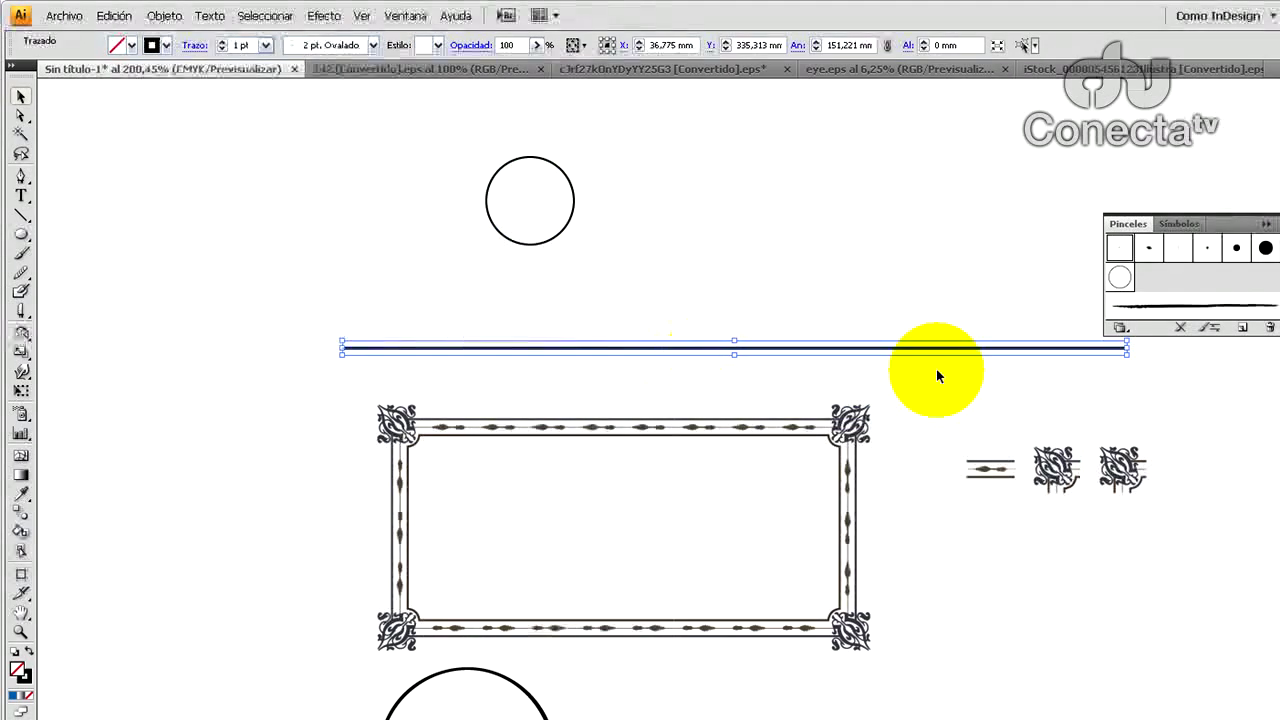
click(1121, 280)
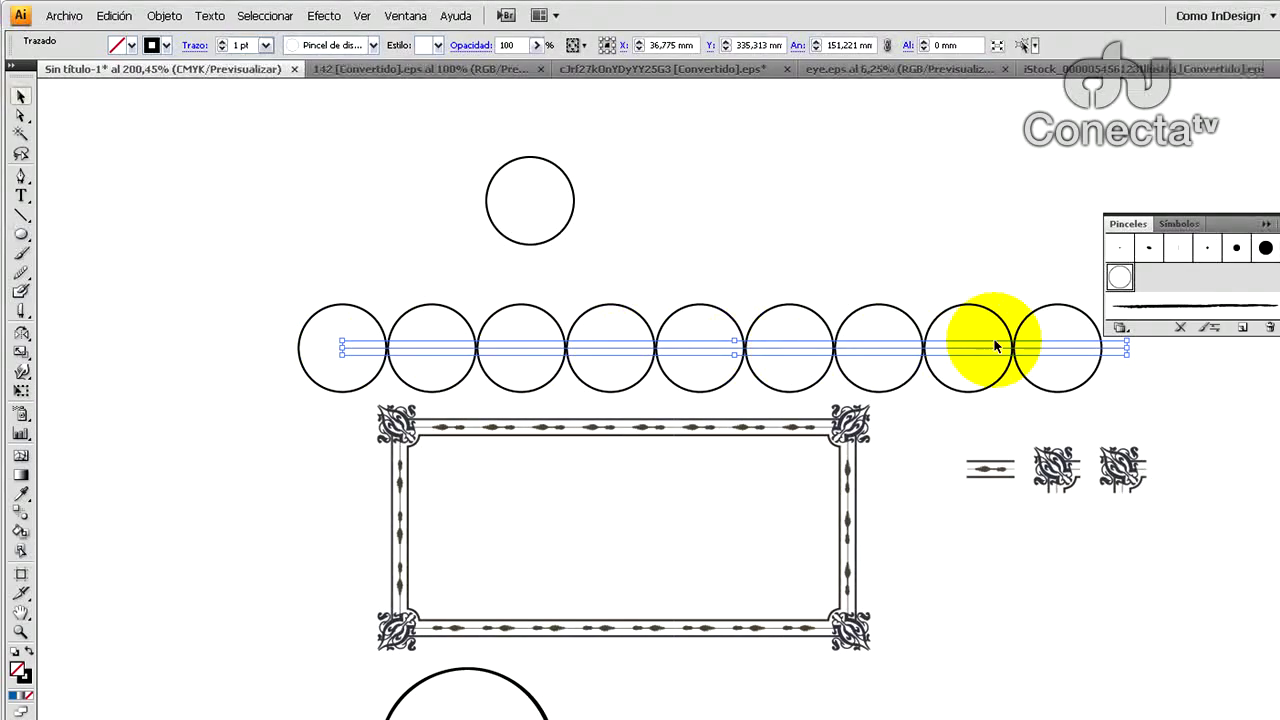
double_click(1121, 280)
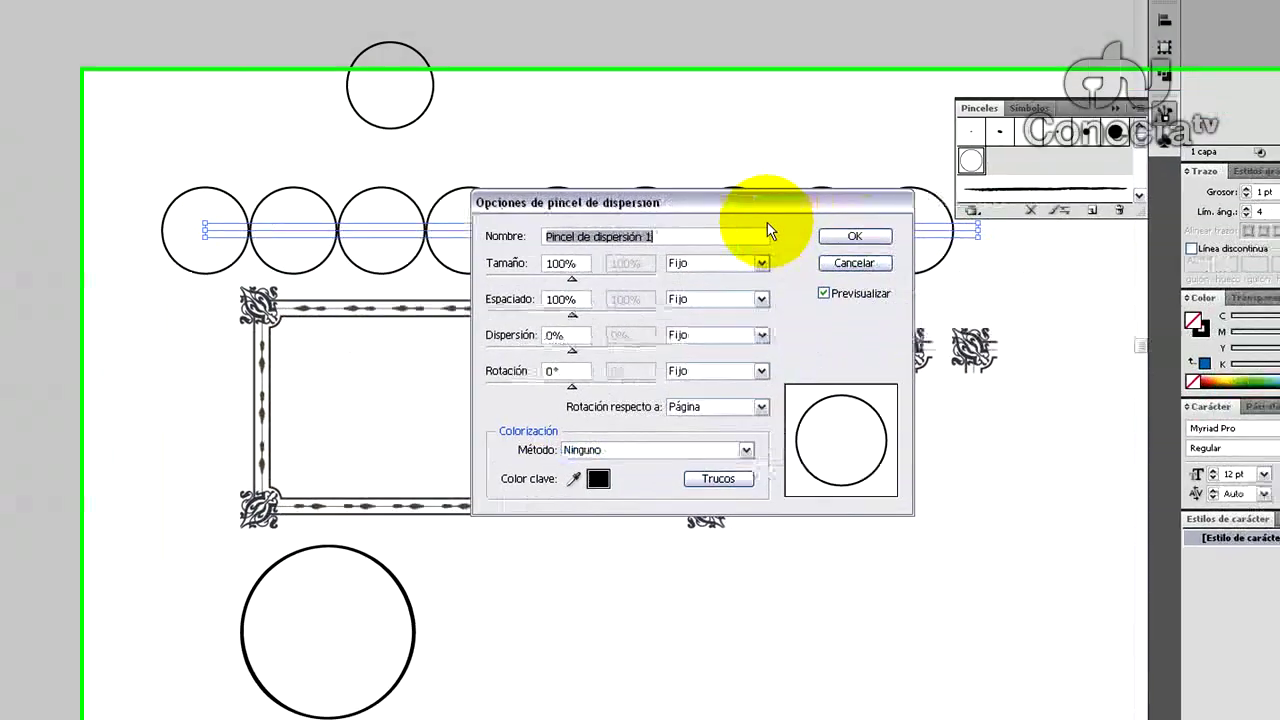
drag(757, 205, 898, 369)
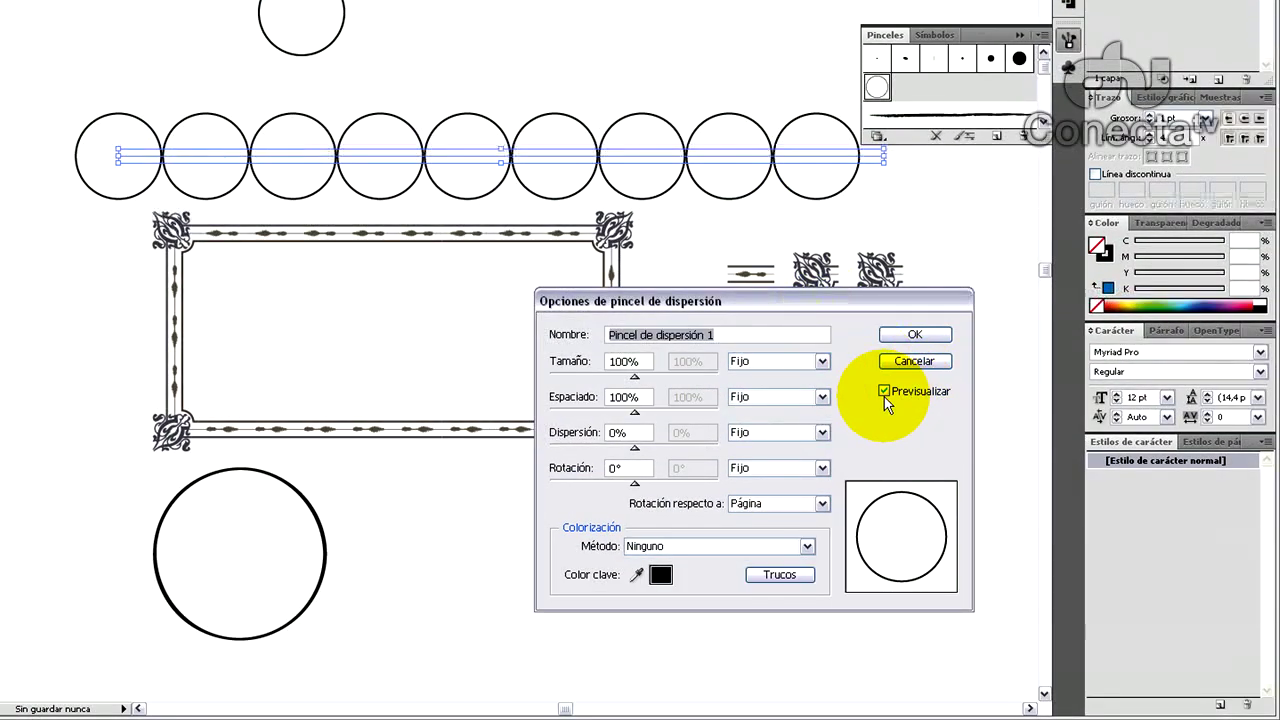
drag(634, 378, 651, 485)
Step: Make the scatter brush's size, spacing, scatter and rotation all vary at random (Al azar)
click(768, 363)
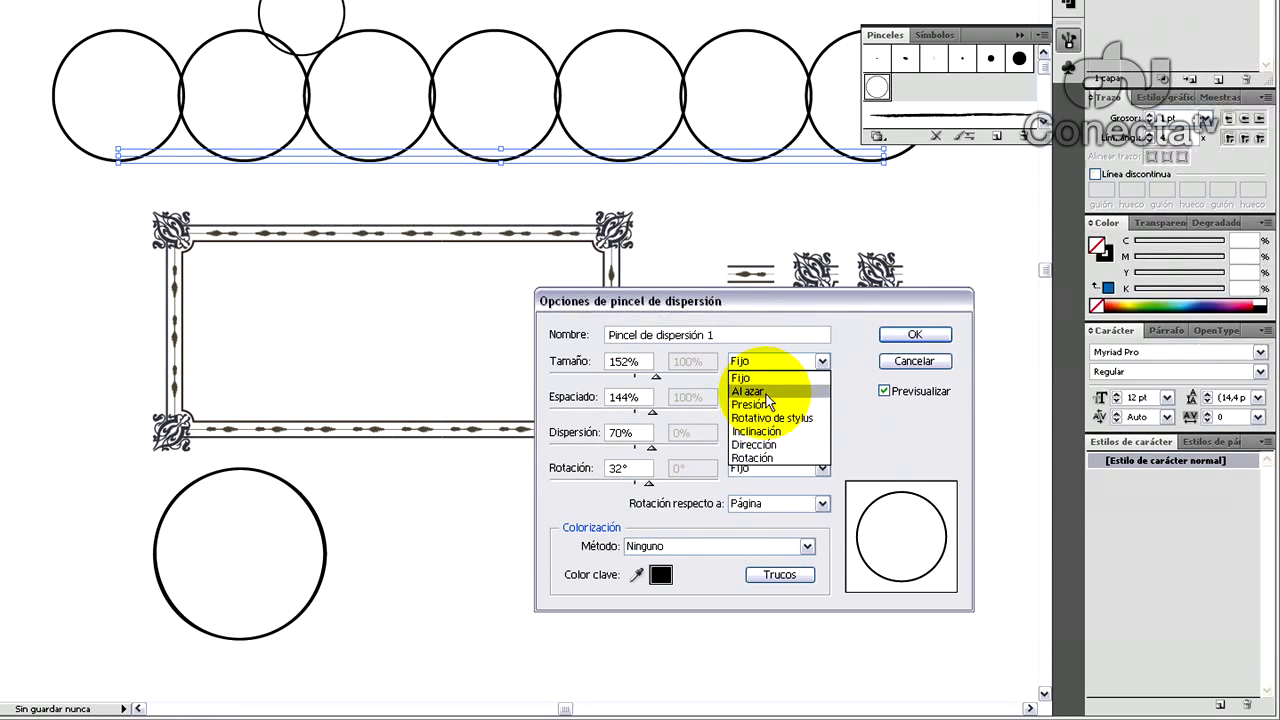
click(766, 393)
click(766, 398)
click(760, 425)
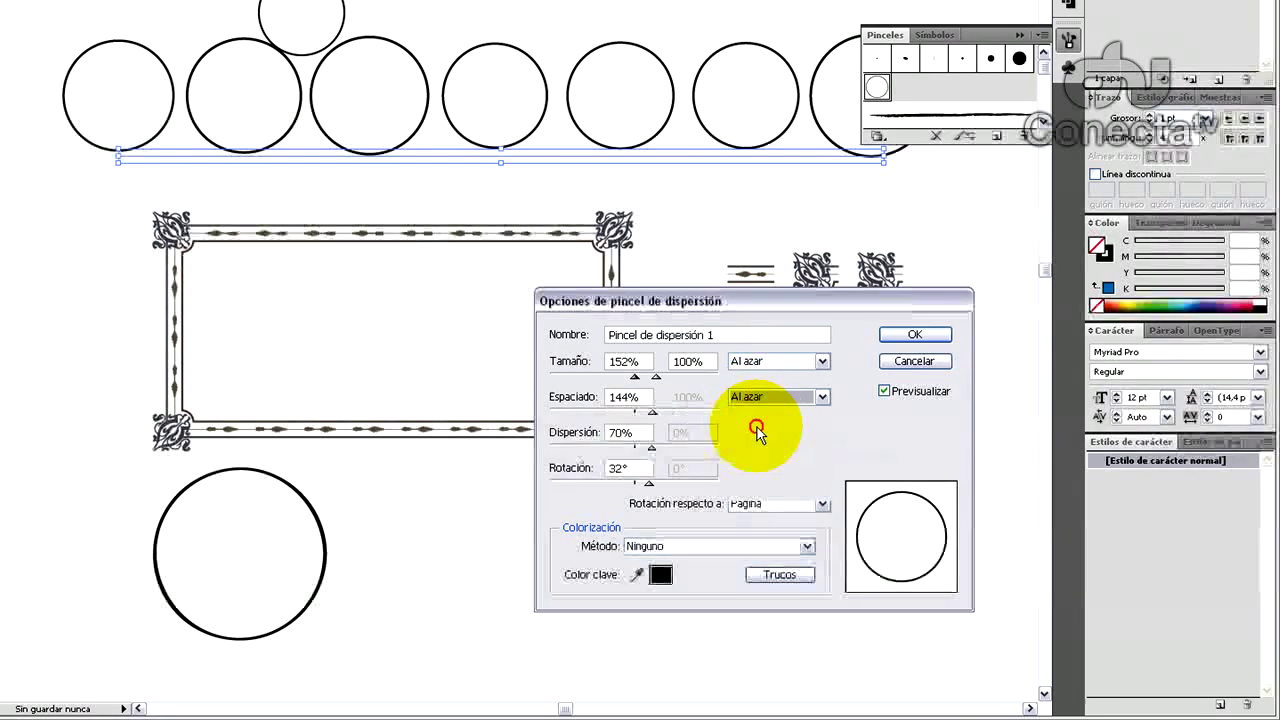
click(757, 432)
click(757, 463)
click(757, 469)
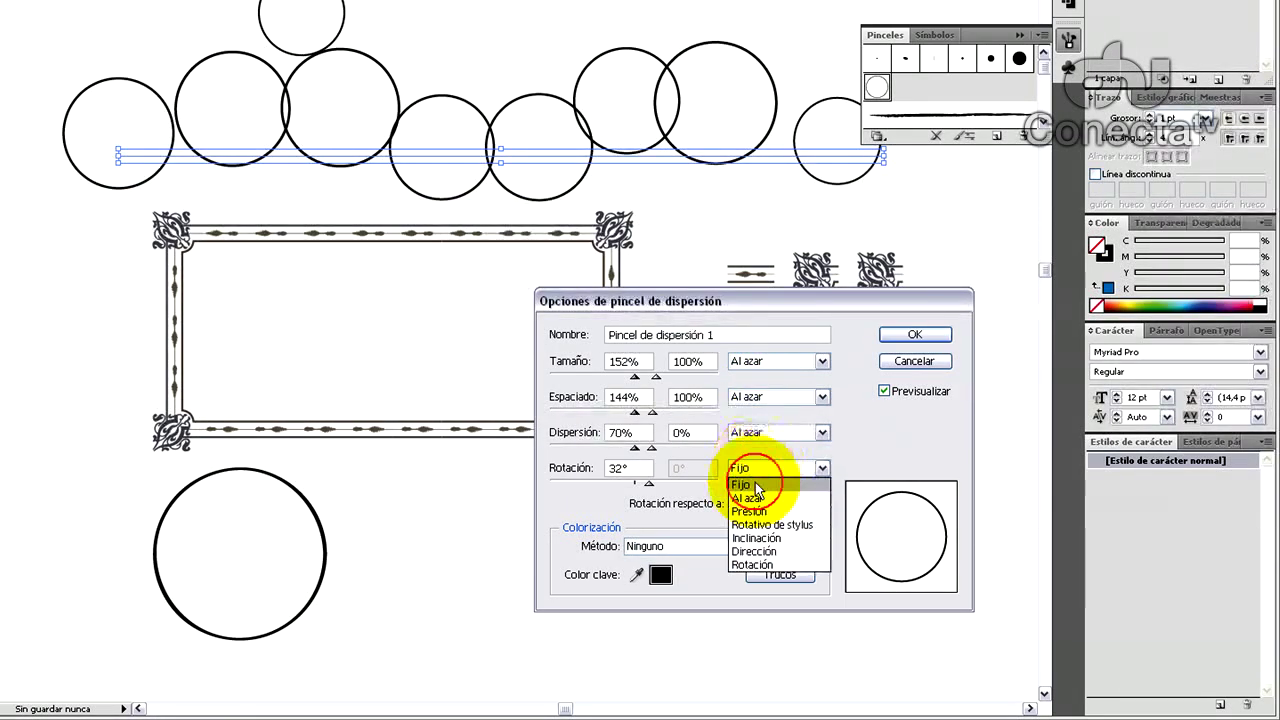
click(752, 497)
click(753, 505)
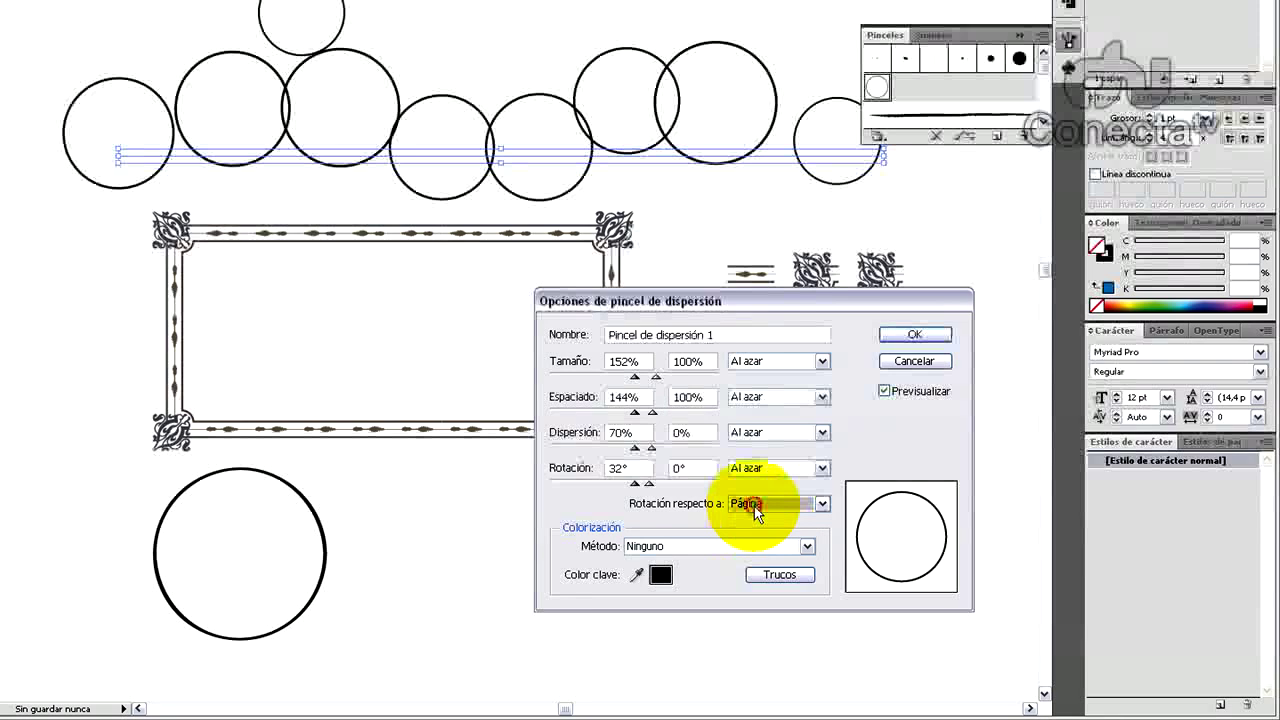
Step: Set the brush's lower limits to 85% size, 85% spacing, -52% scatter and -38° rotation, and apply the changes to existing strokes
drag(624, 378, 622, 414)
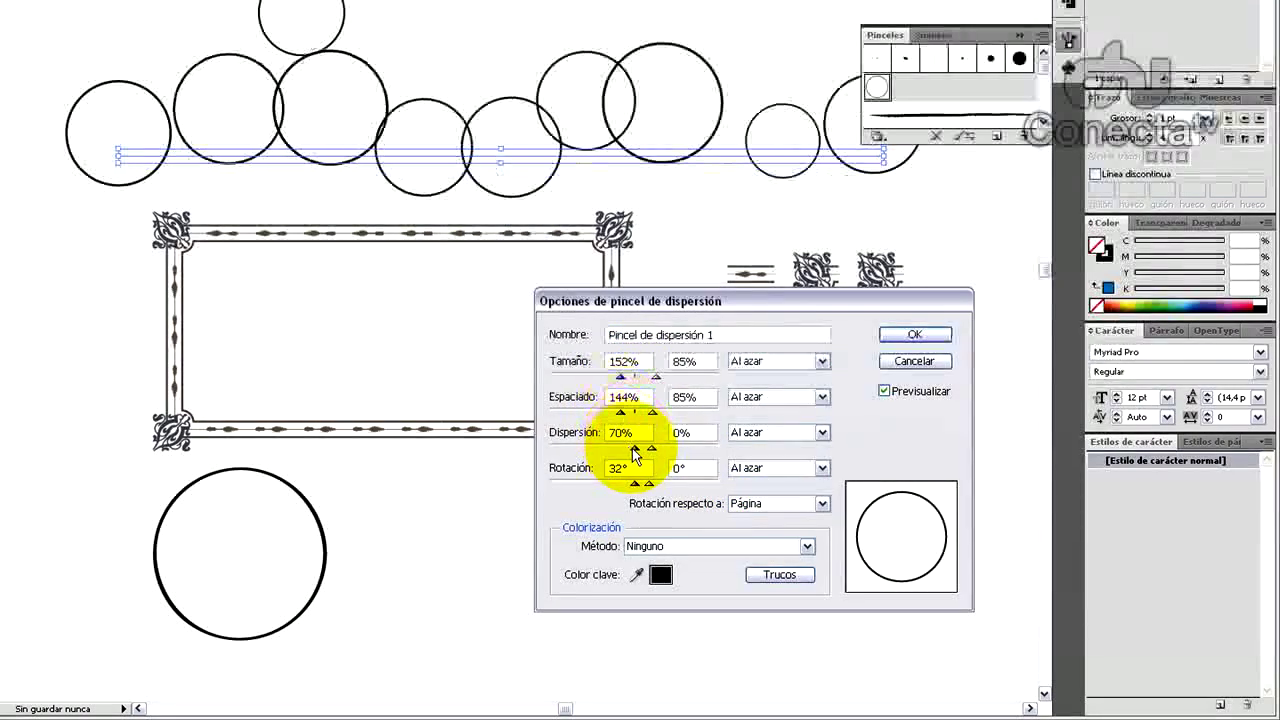
drag(636, 485, 624, 488)
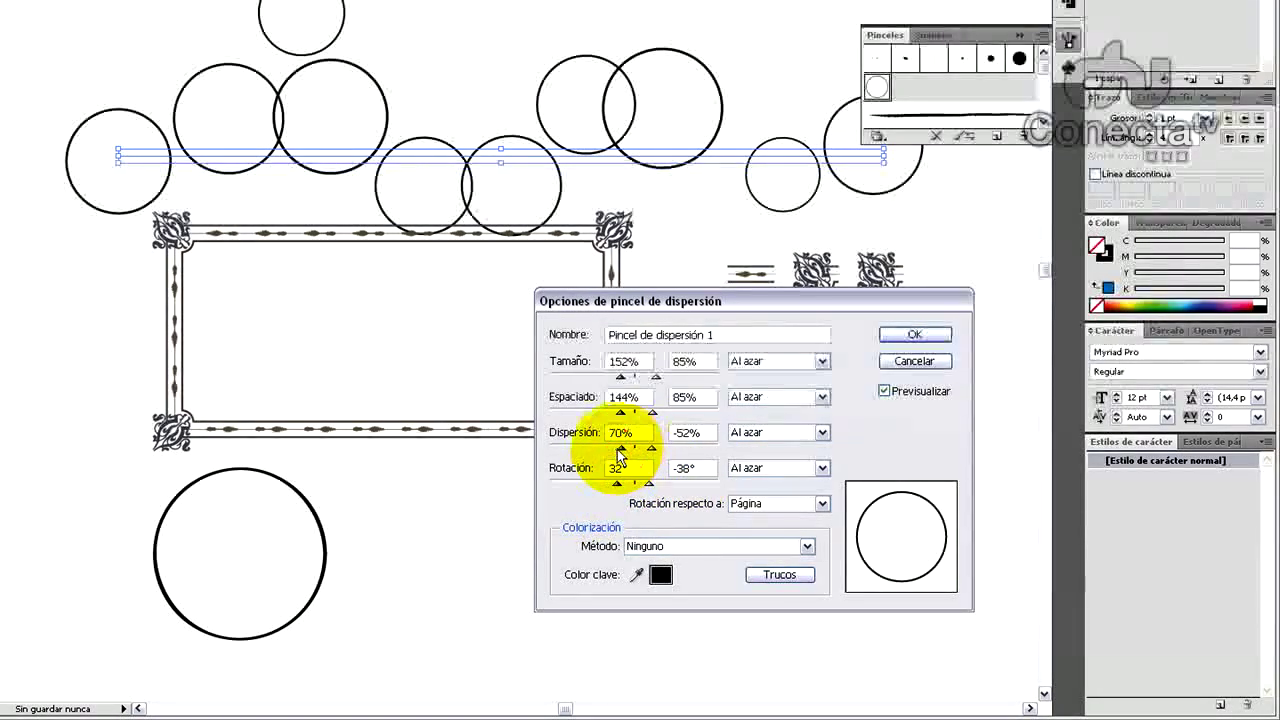
click(917, 333)
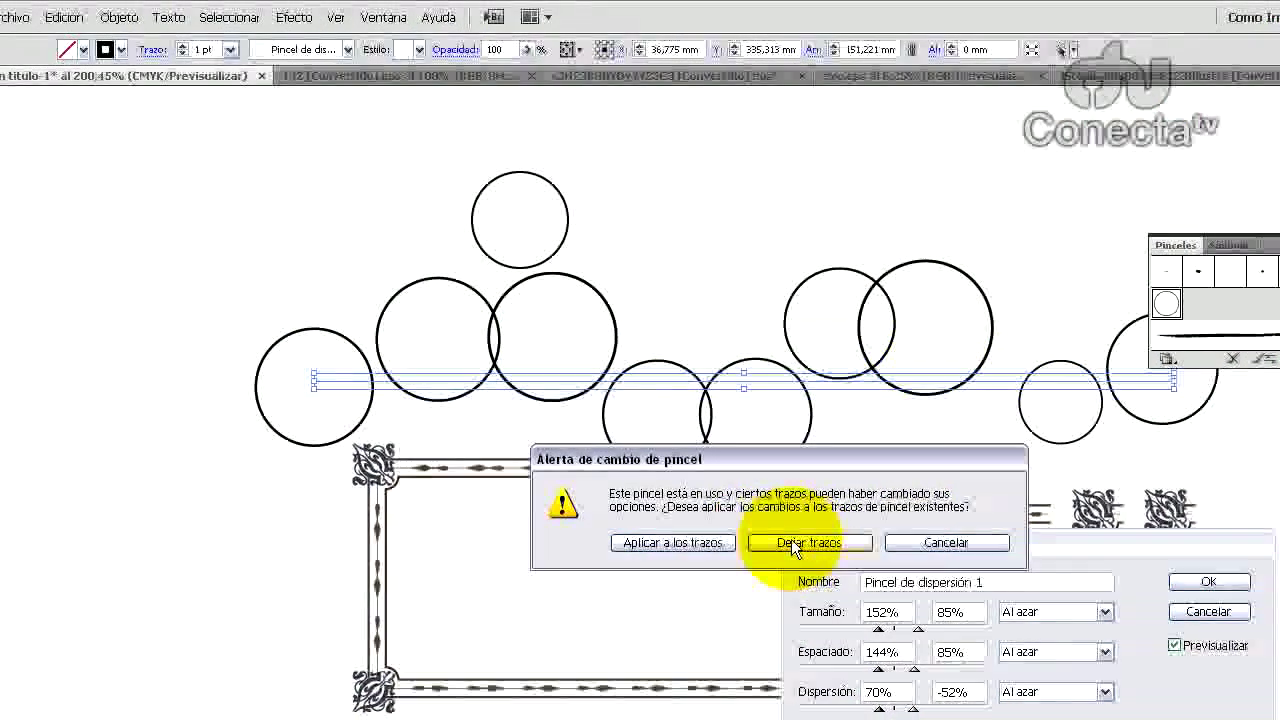
click(703, 541)
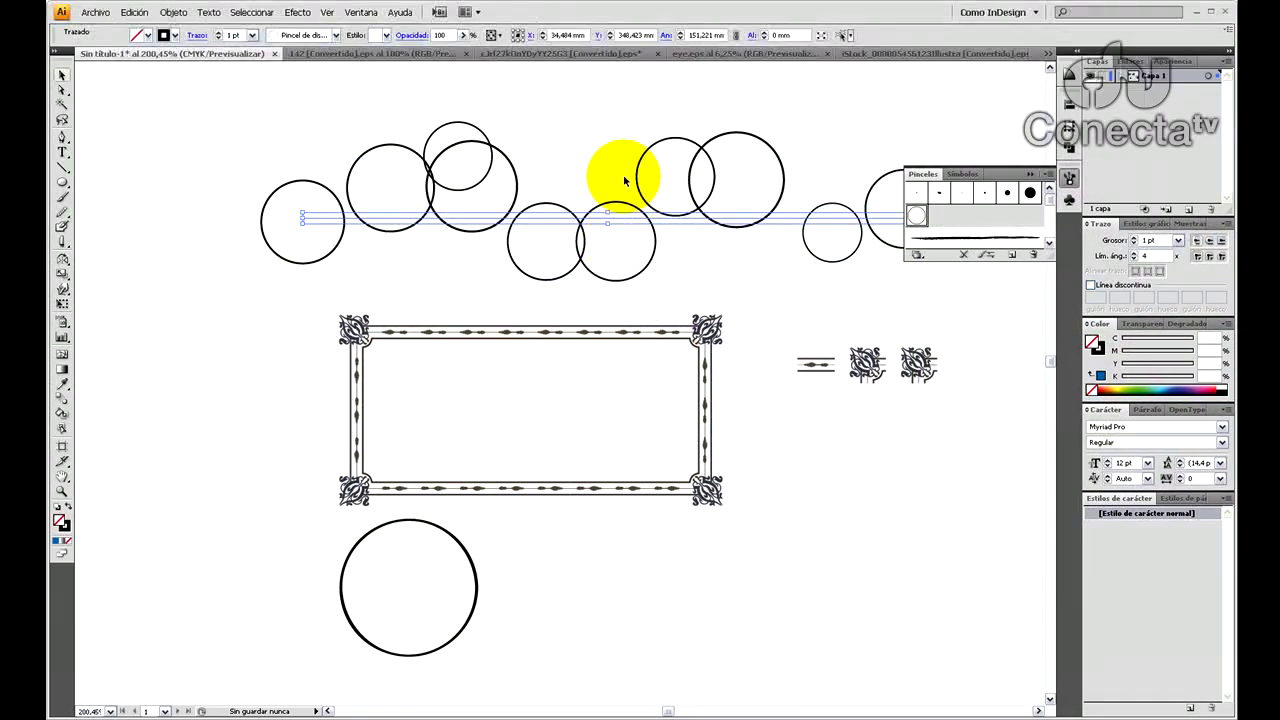
Step: Draw an open Pen curve about 84 mm wide and 22 mm high just above the eye illustration, following its upper outline, and deselect it
click(60, 497)
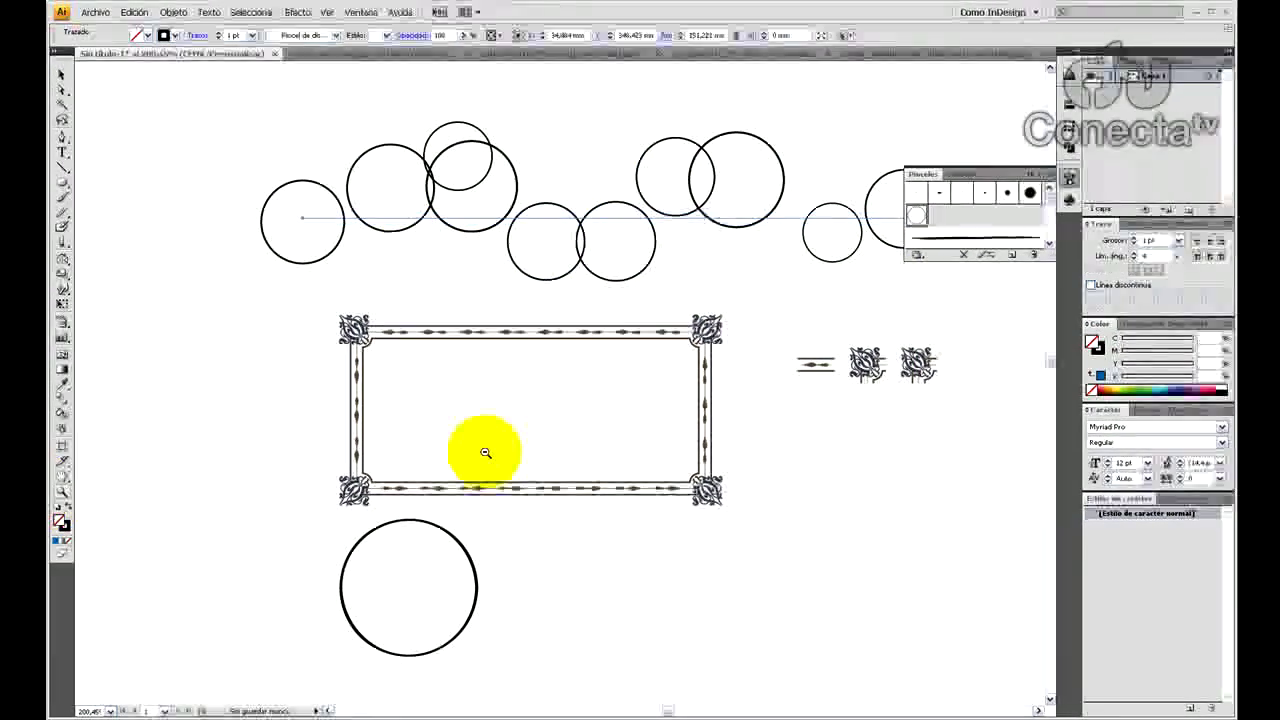
alt+click(505, 410)
alt+click(514, 423)
alt+click(529, 428)
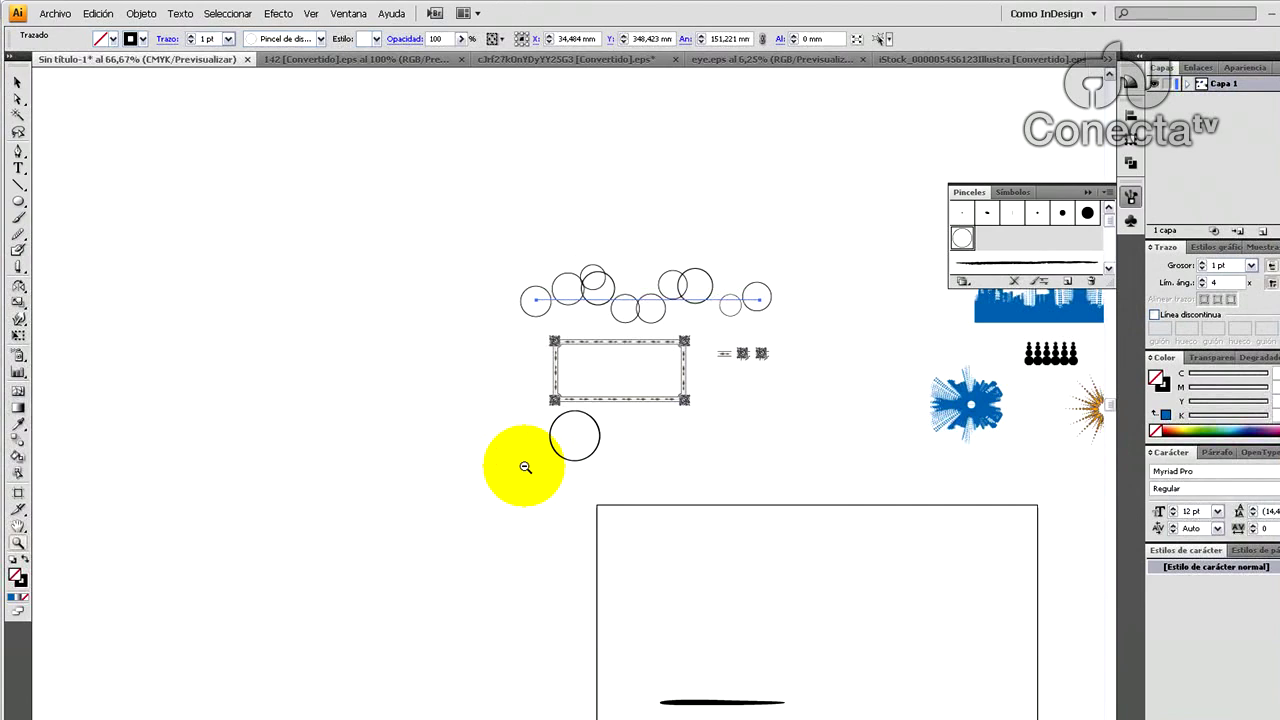
alt+click(525, 467)
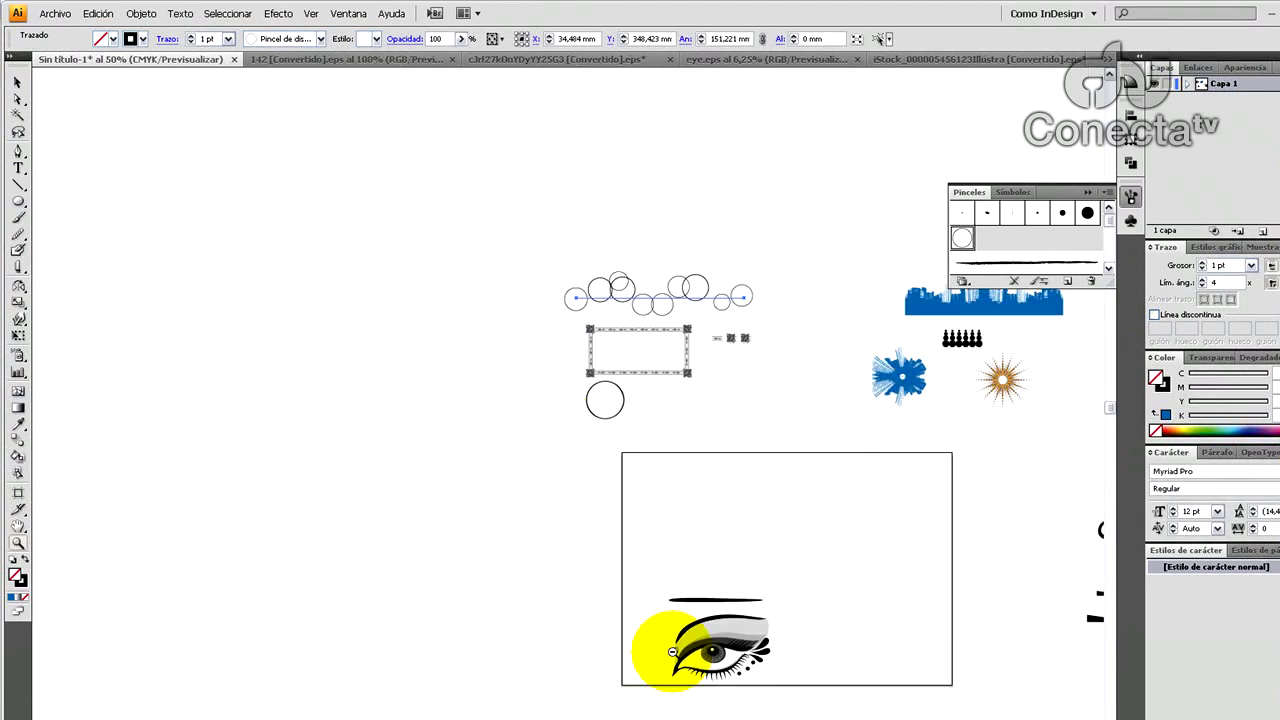
drag(634, 558, 830, 695)
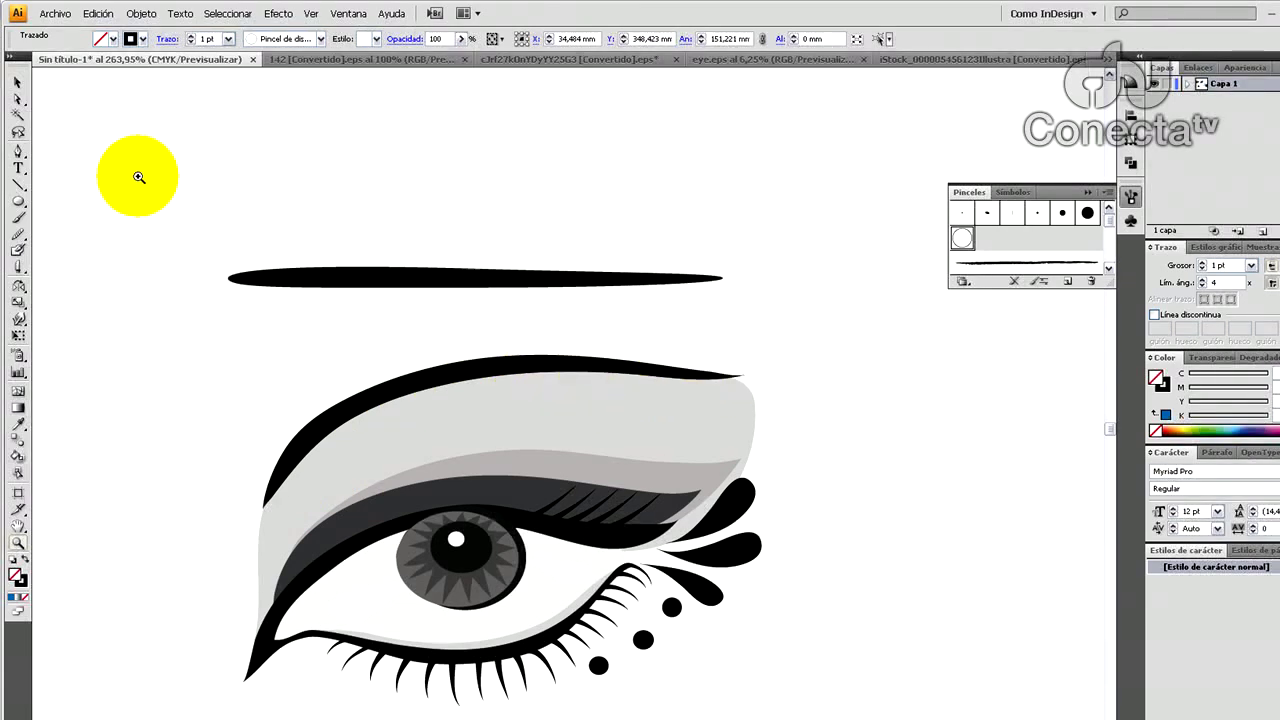
click(15, 86)
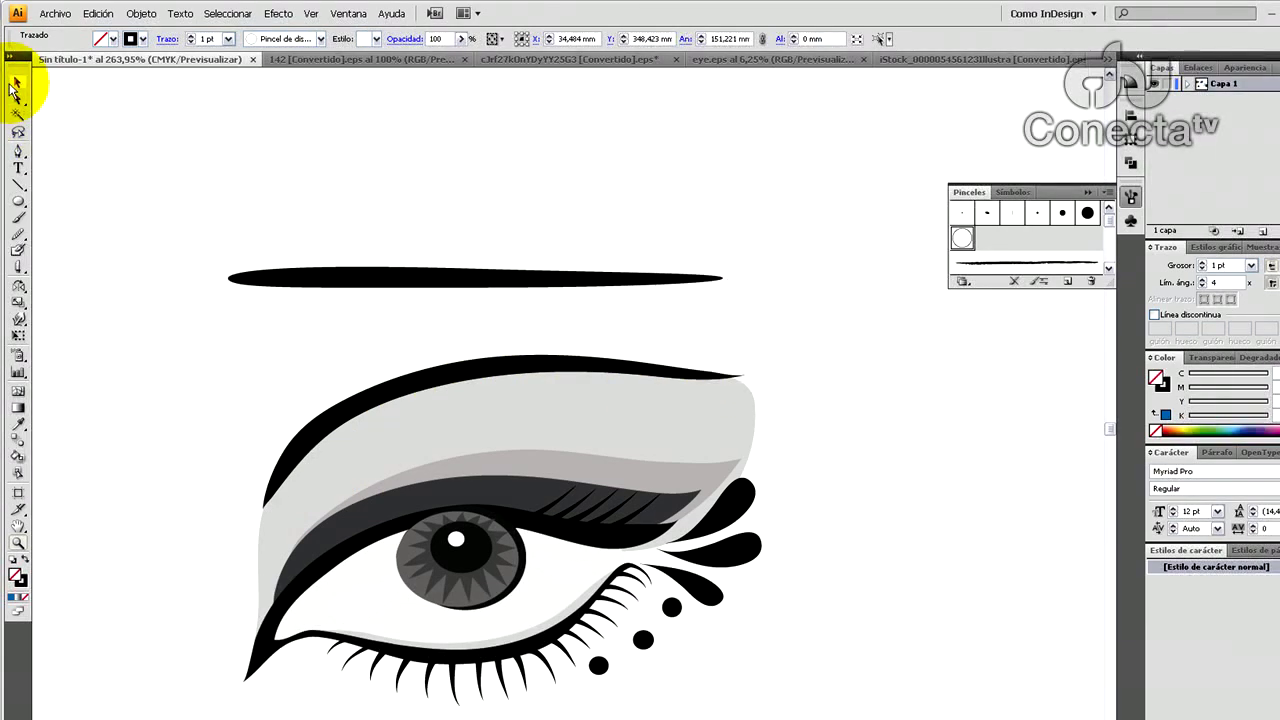
click(18, 153)
click(253, 454)
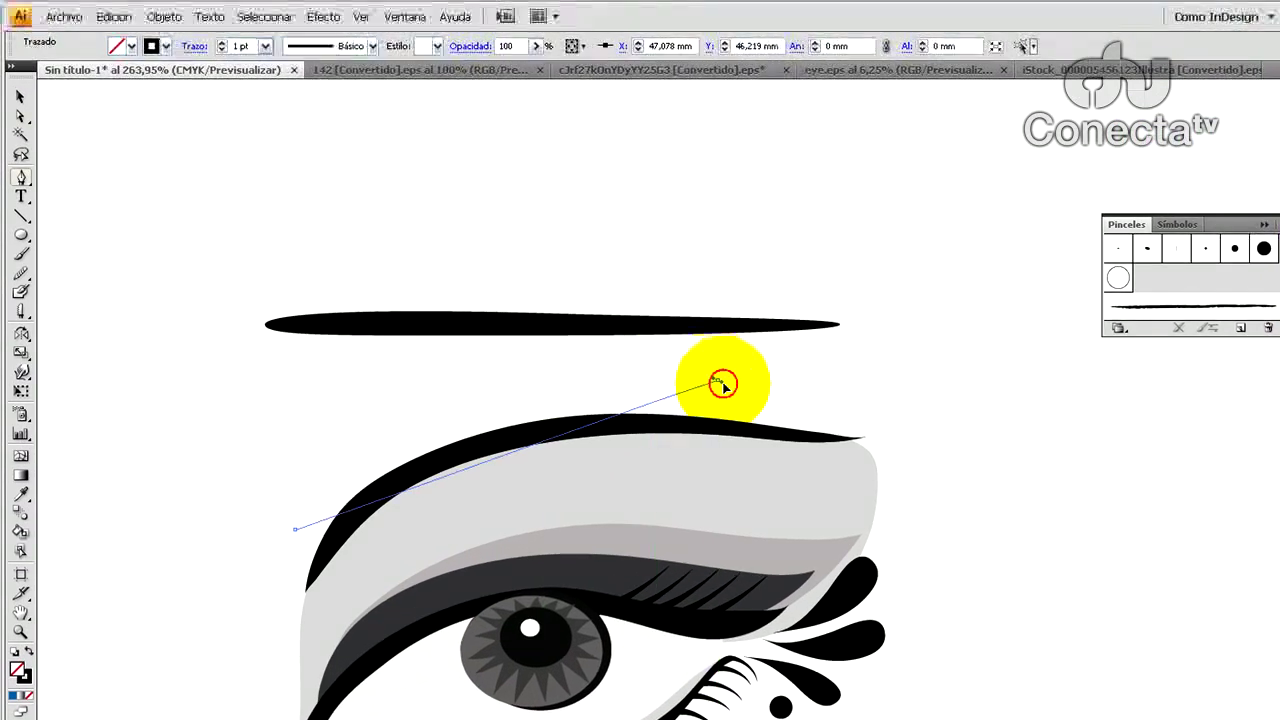
drag(722, 383, 1054, 401)
drag(1058, 398, 780, 391)
click(865, 390)
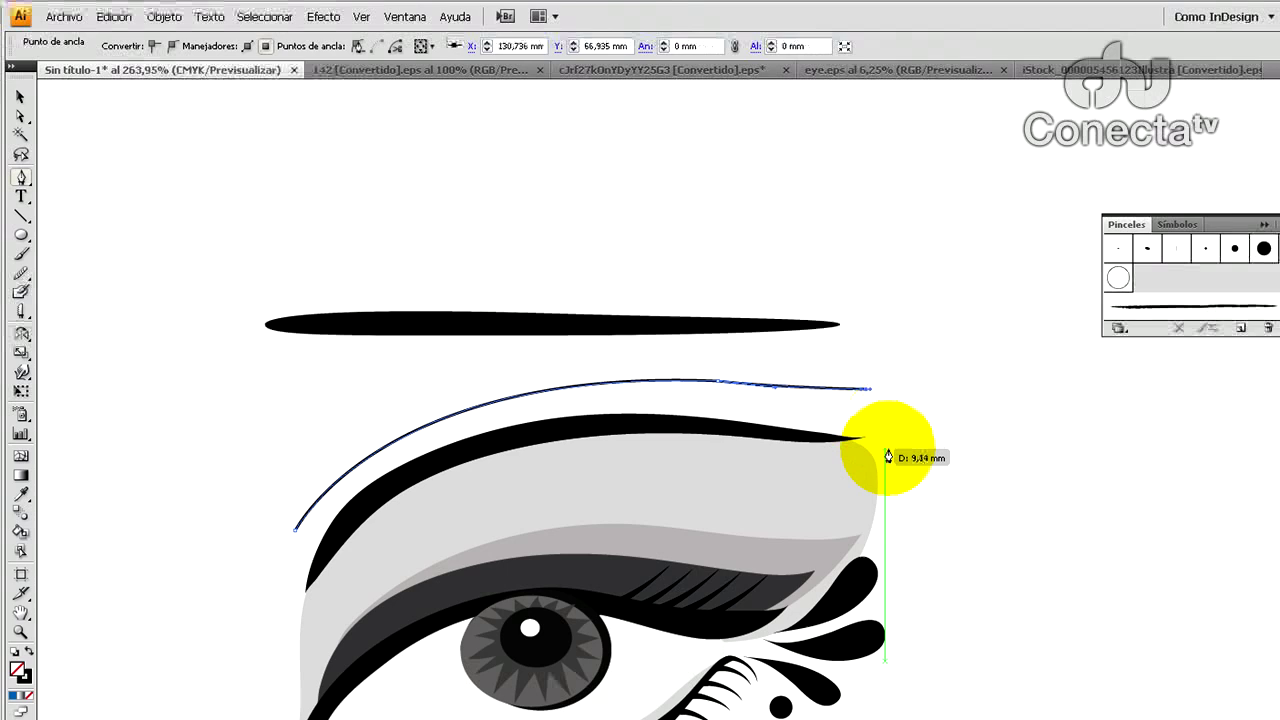
click(20, 97)
click(477, 377)
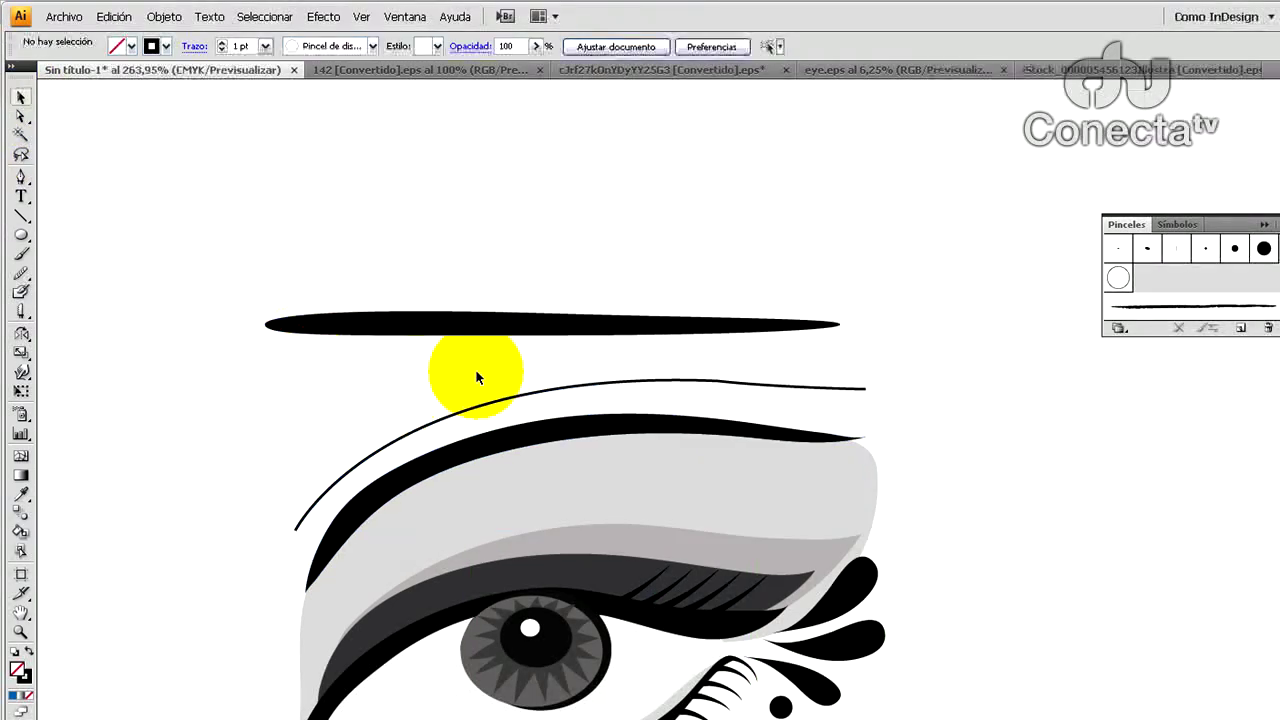
Step: Create an art brush with default options from the tapered black shape and apply it to the thin curve above the eye
click(551, 320)
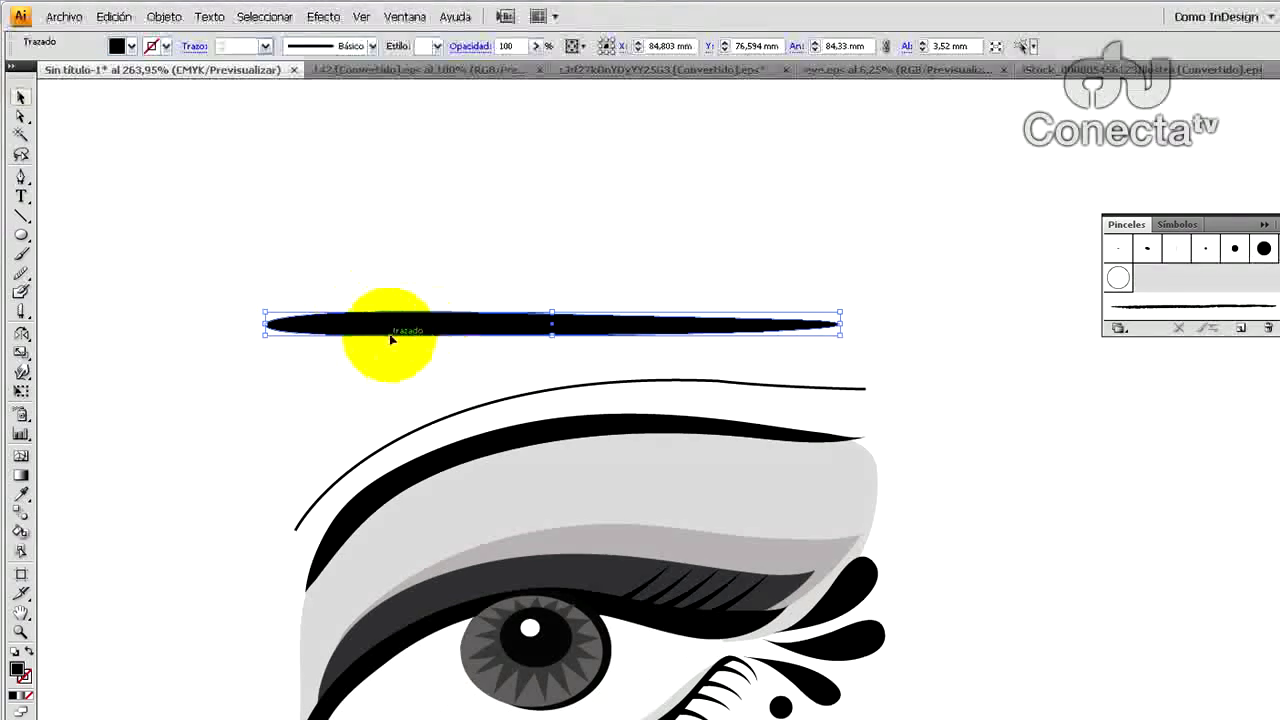
drag(409, 332, 1256, 300)
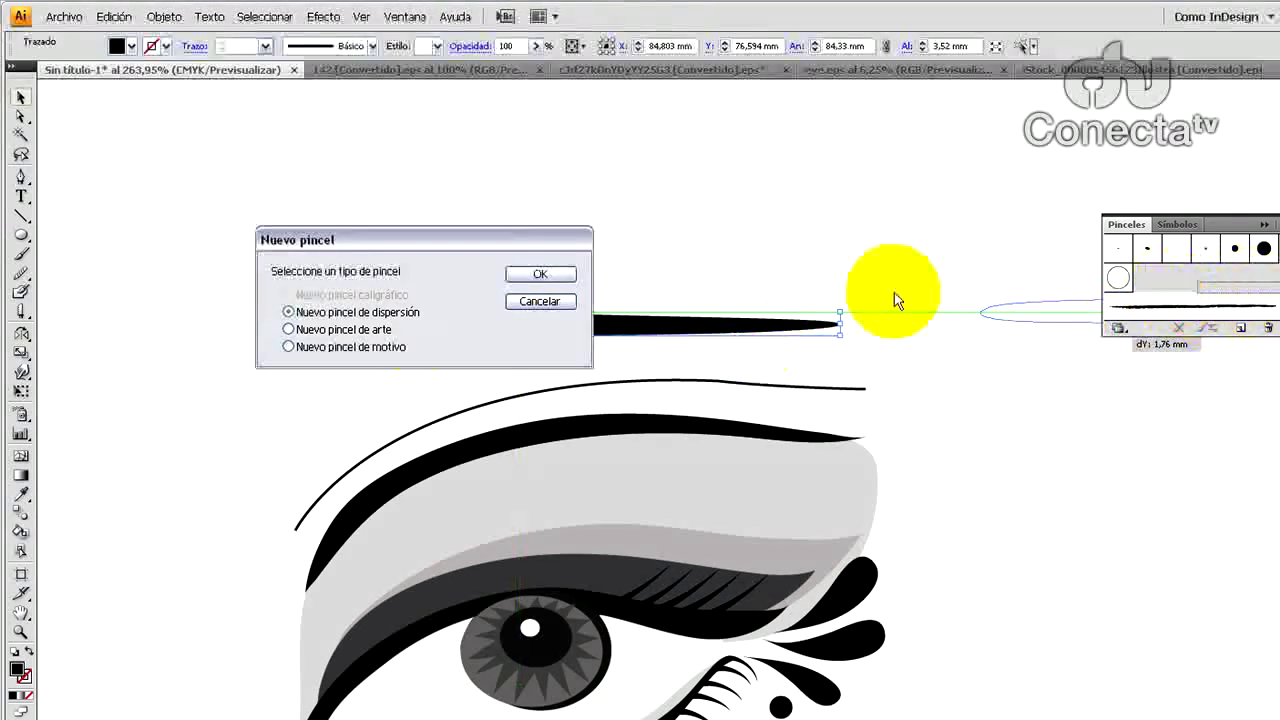
click(304, 334)
click(540, 274)
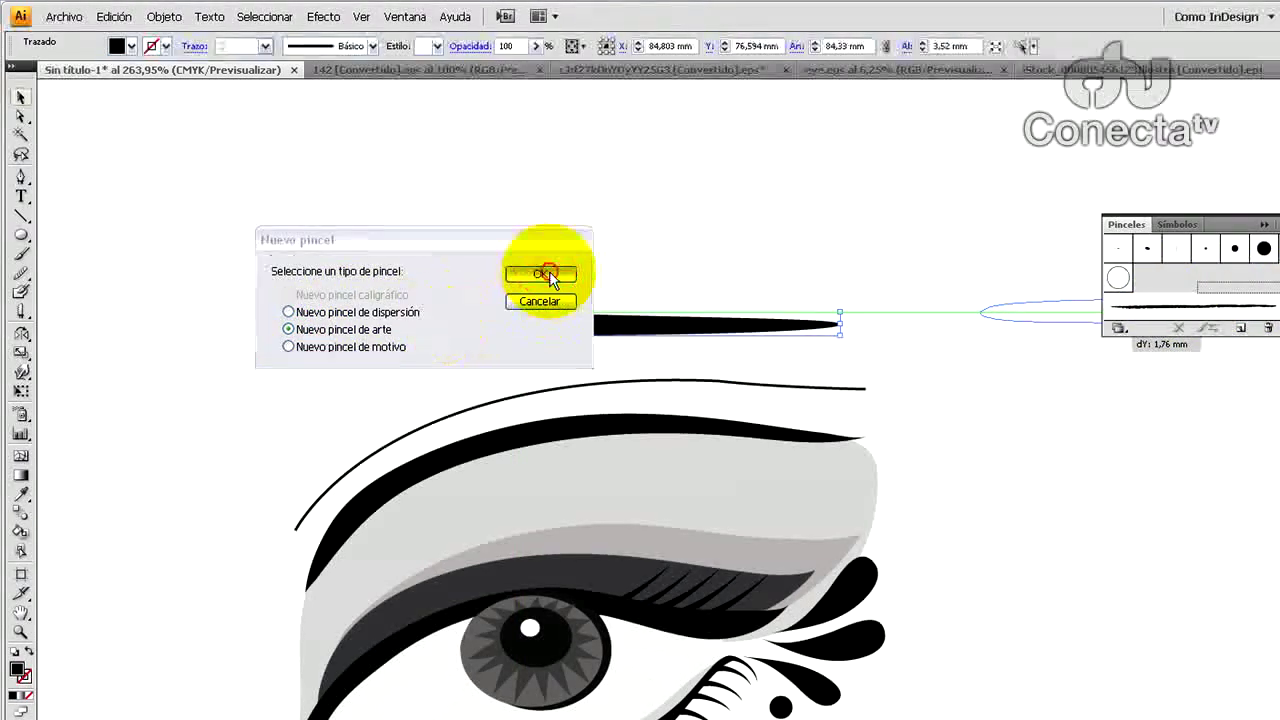
click(791, 341)
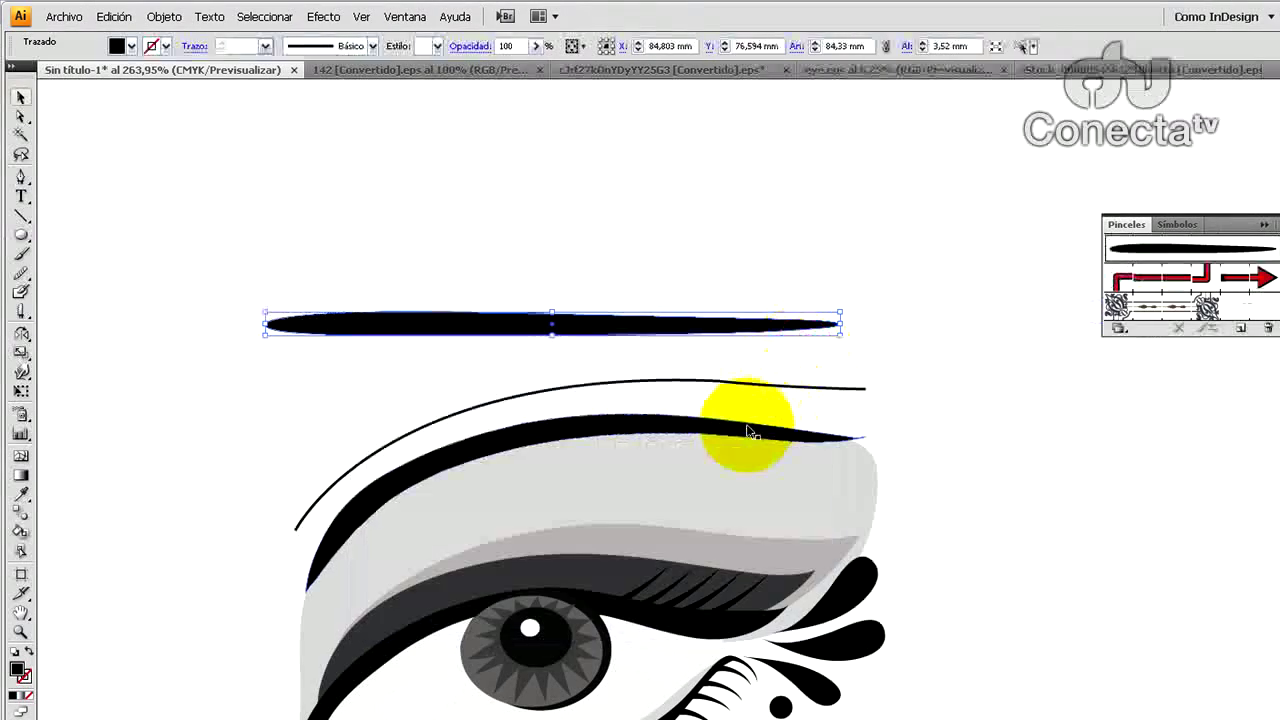
click(721, 385)
click(1168, 259)
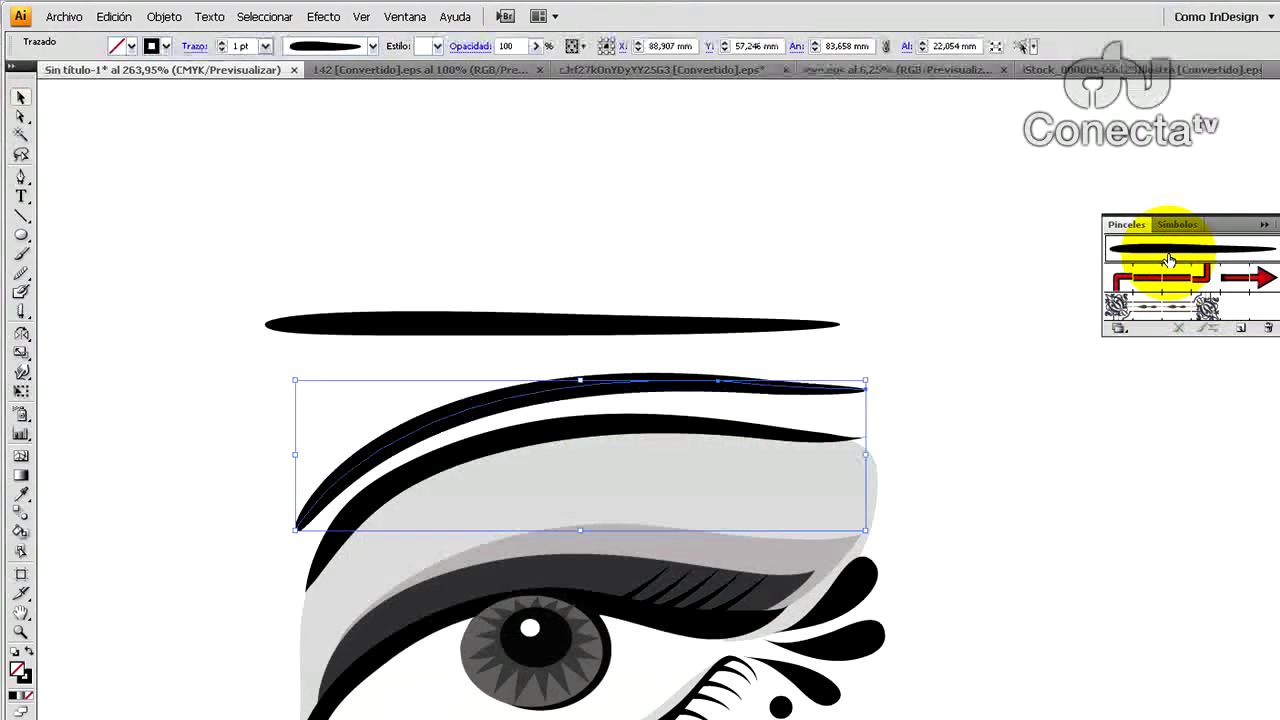
Step: Set the width of the tapered art brush to 200%, apply the change to existing strokes, and deselect the curve
double_click(1162, 257)
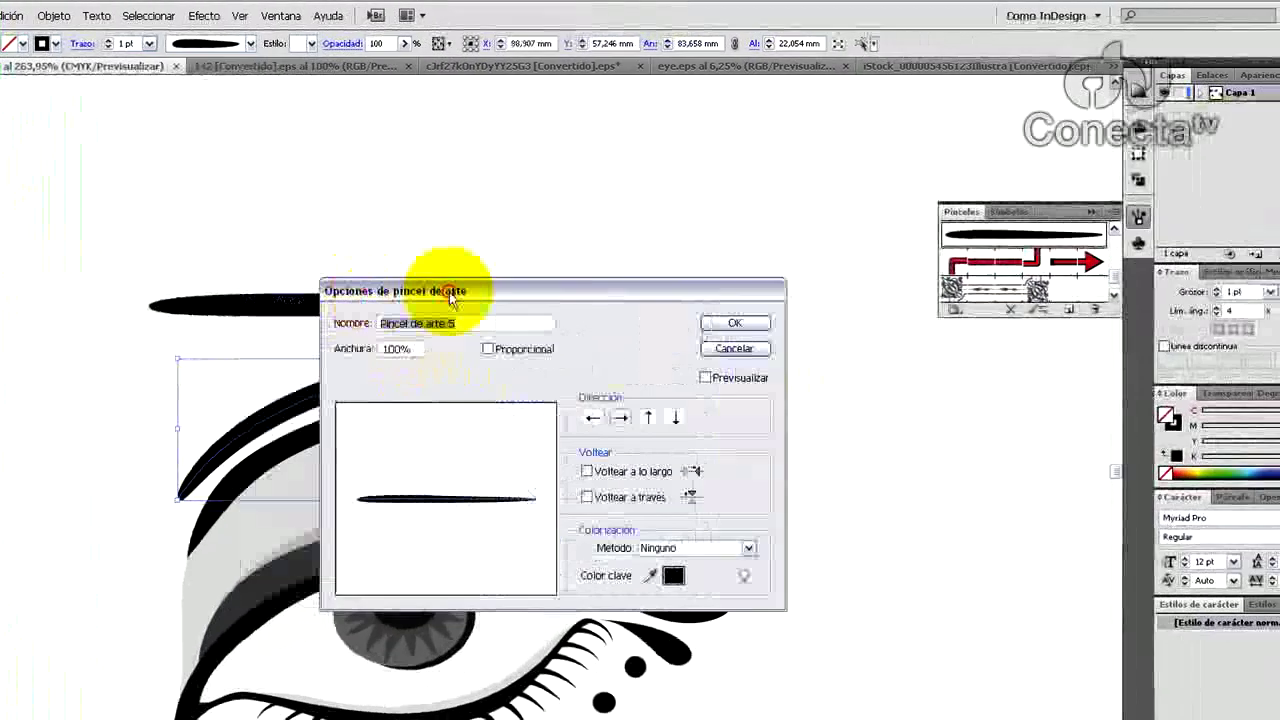
drag(520, 307, 1078, 421)
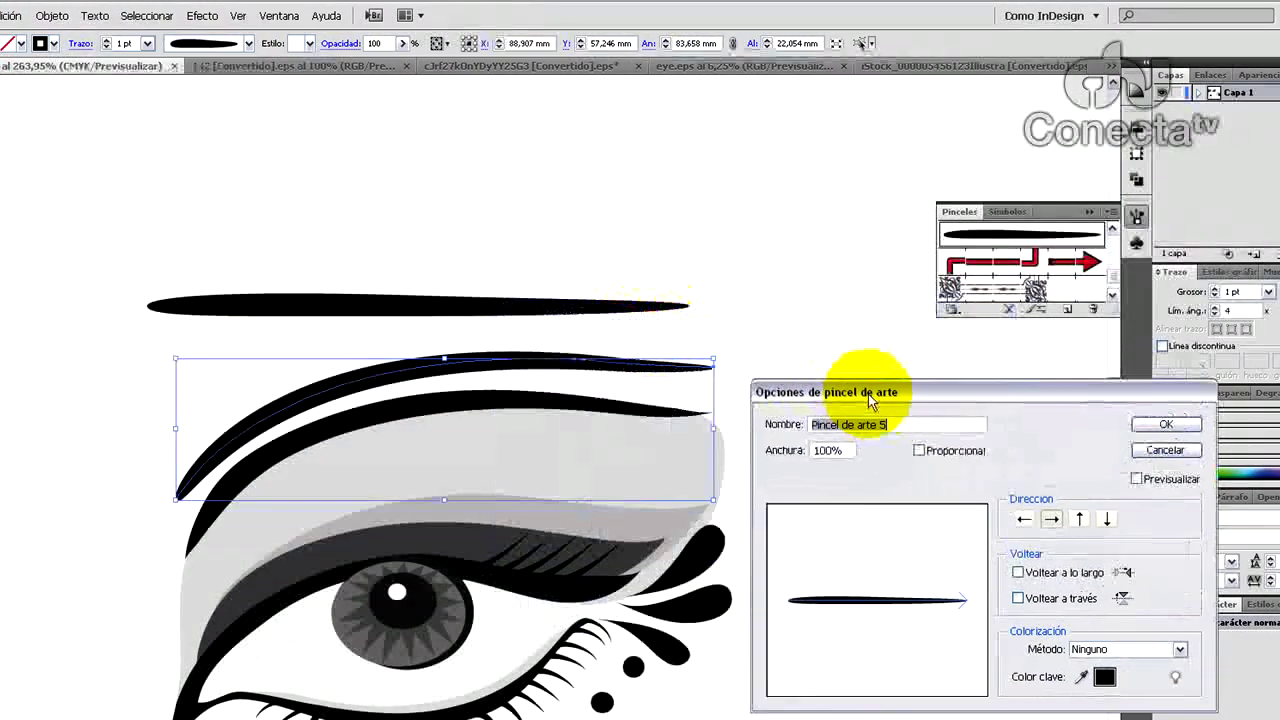
click(829, 455)
text(200)
key(Return)
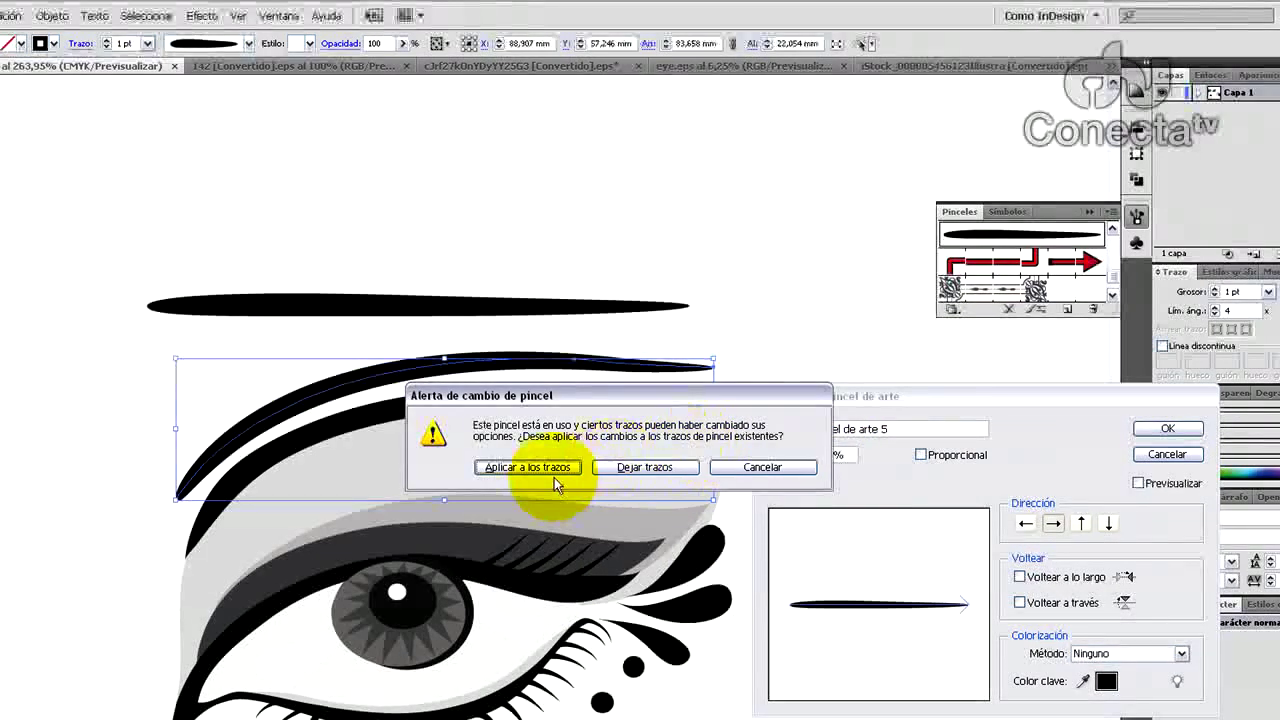
click(490, 466)
click(826, 362)
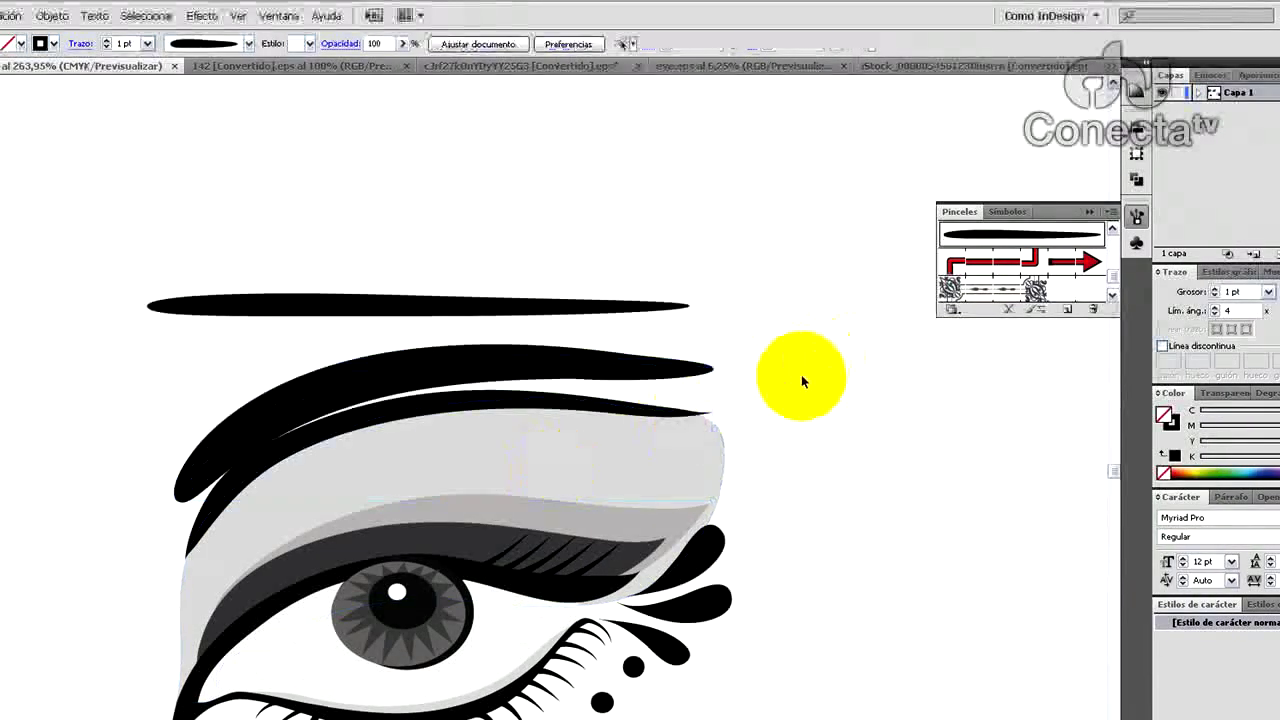
Step: Replace the brush on the curve above the eye with the black brush pointed at both ends, listed before the floral branch brush, and deselect
click(650, 372)
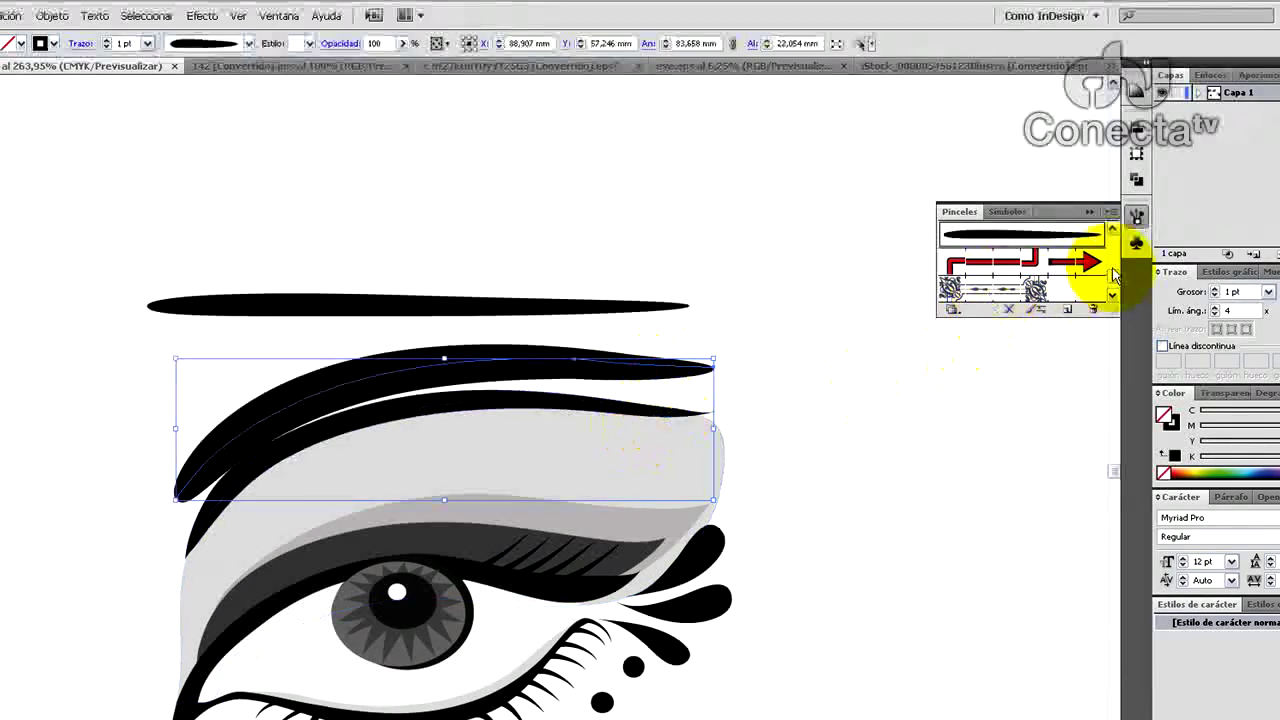
scroll(1110, 240, down, 3)
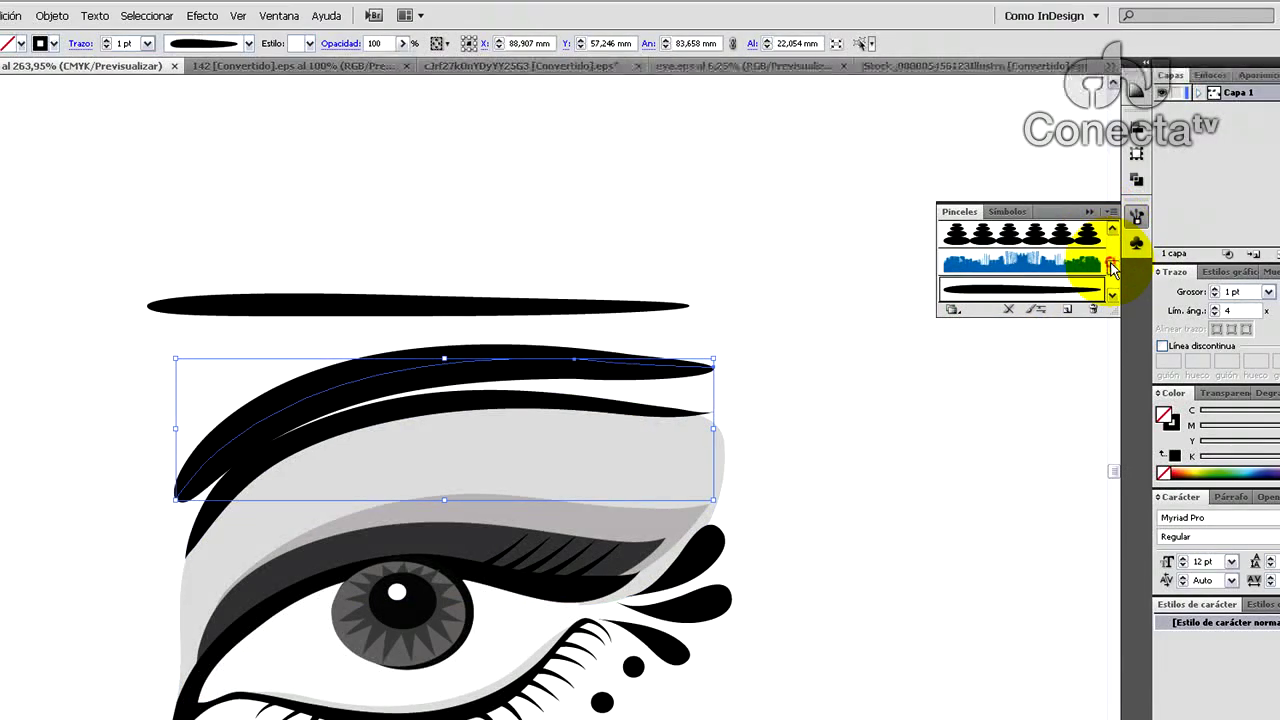
scroll(1113, 278, up, 3)
drag(1113, 278, 1114, 252)
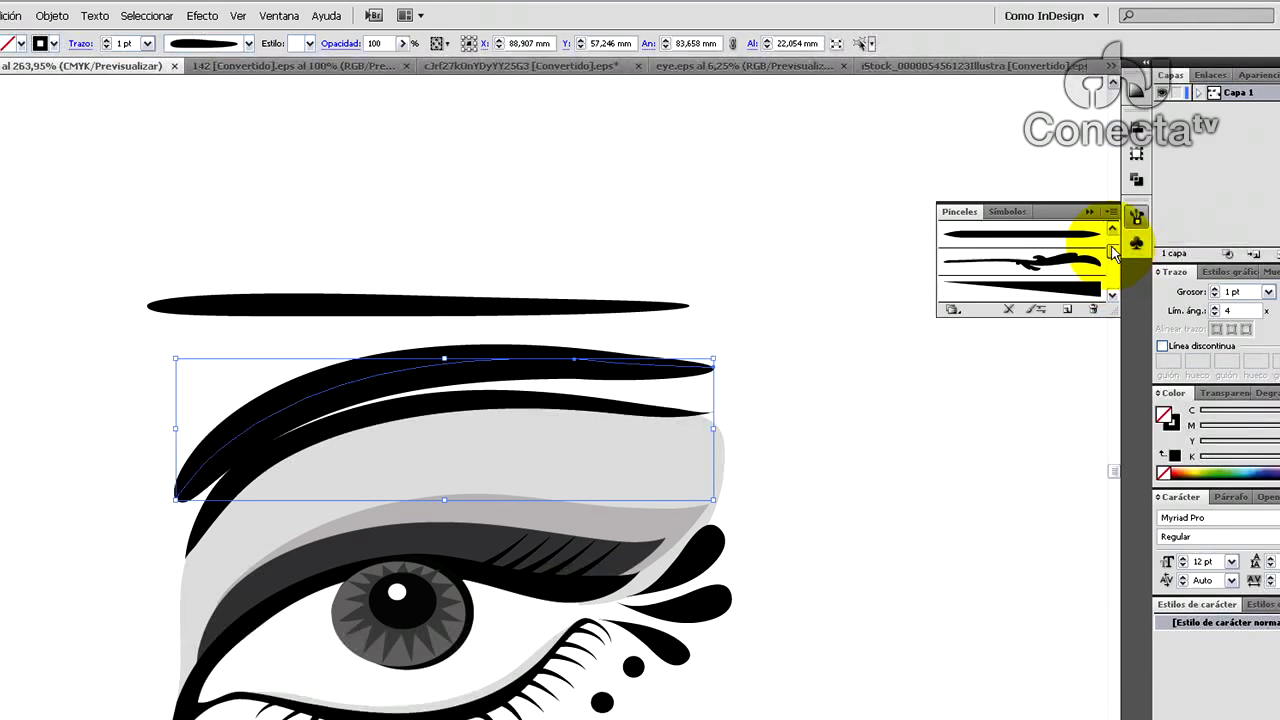
click(1043, 240)
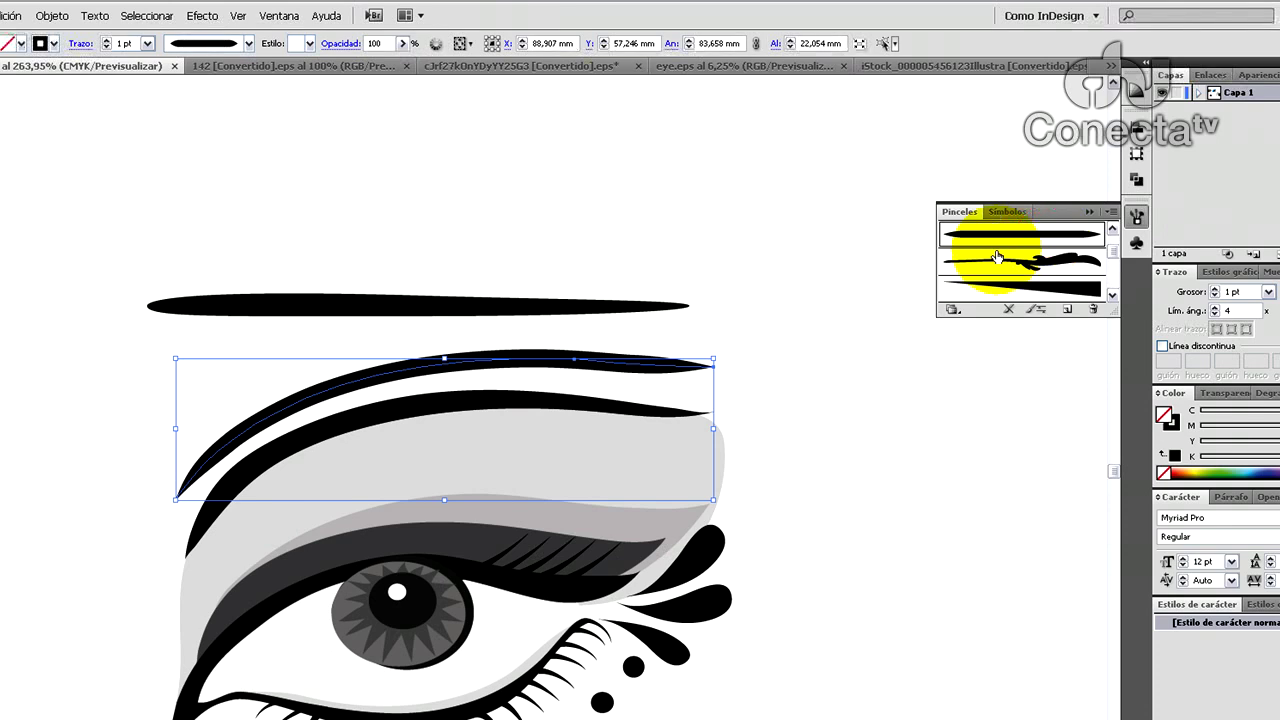
click(763, 417)
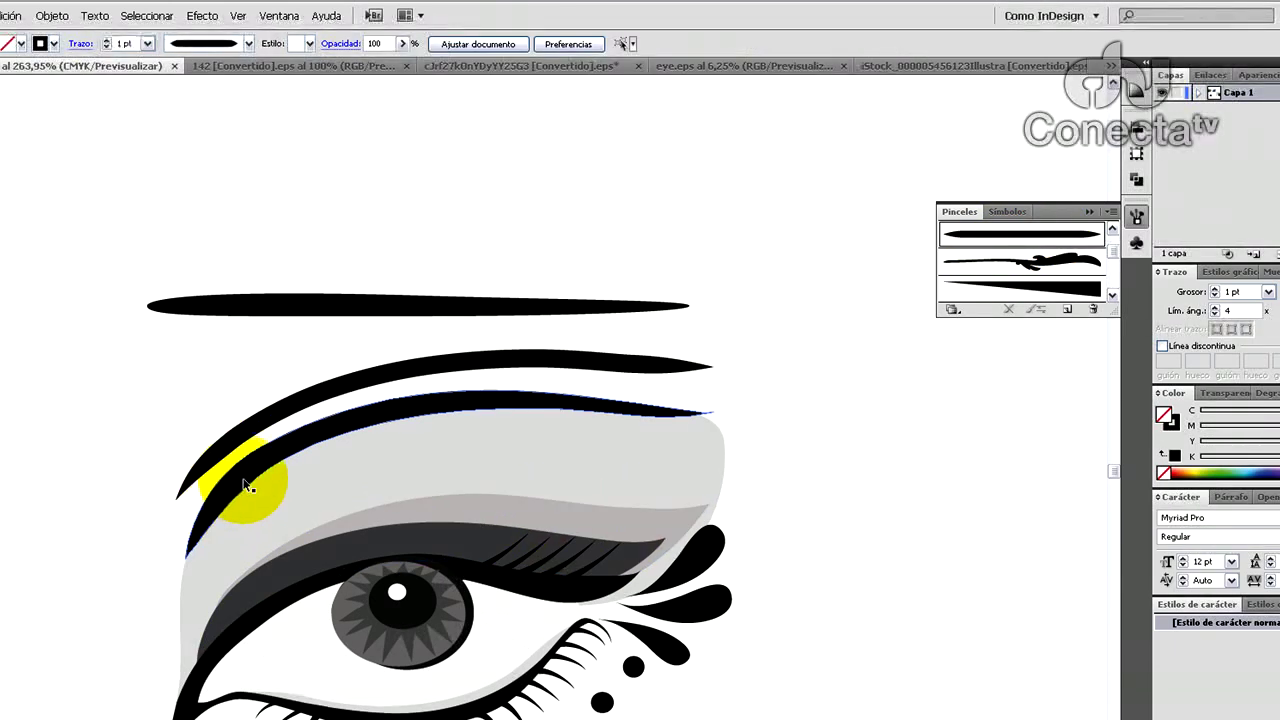
click(380, 436)
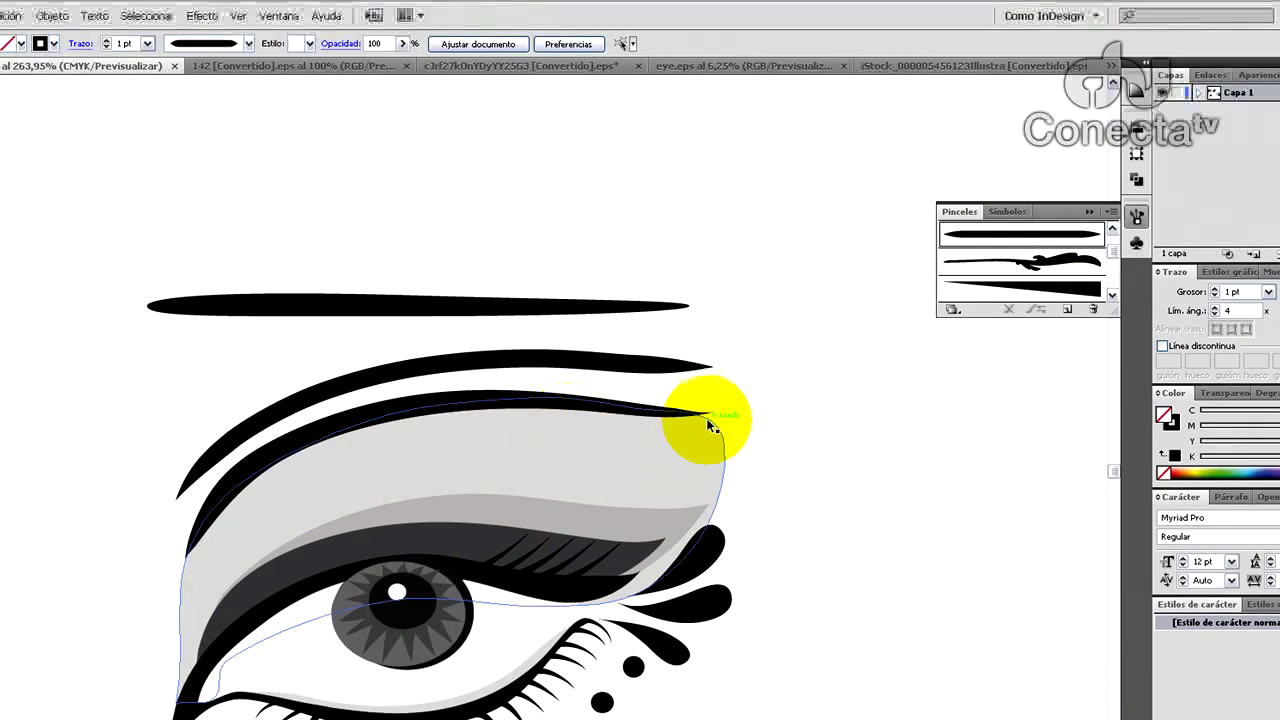
click(645, 365)
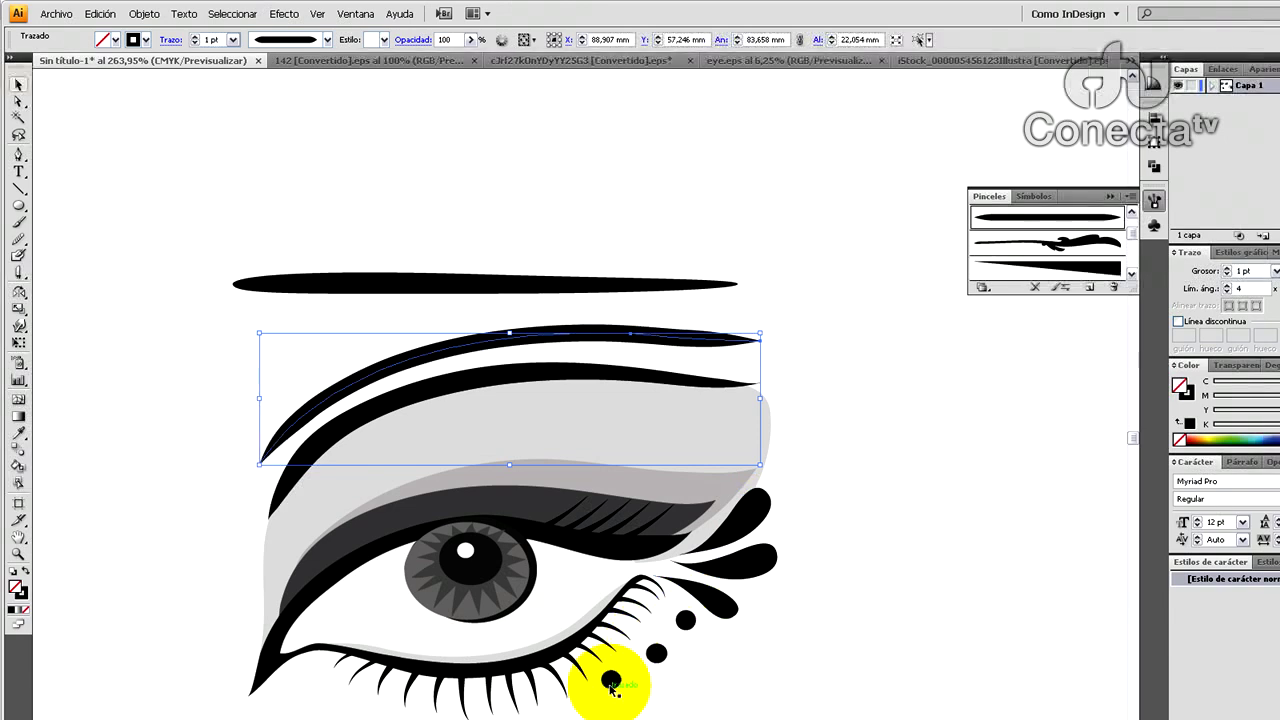
click(883, 464)
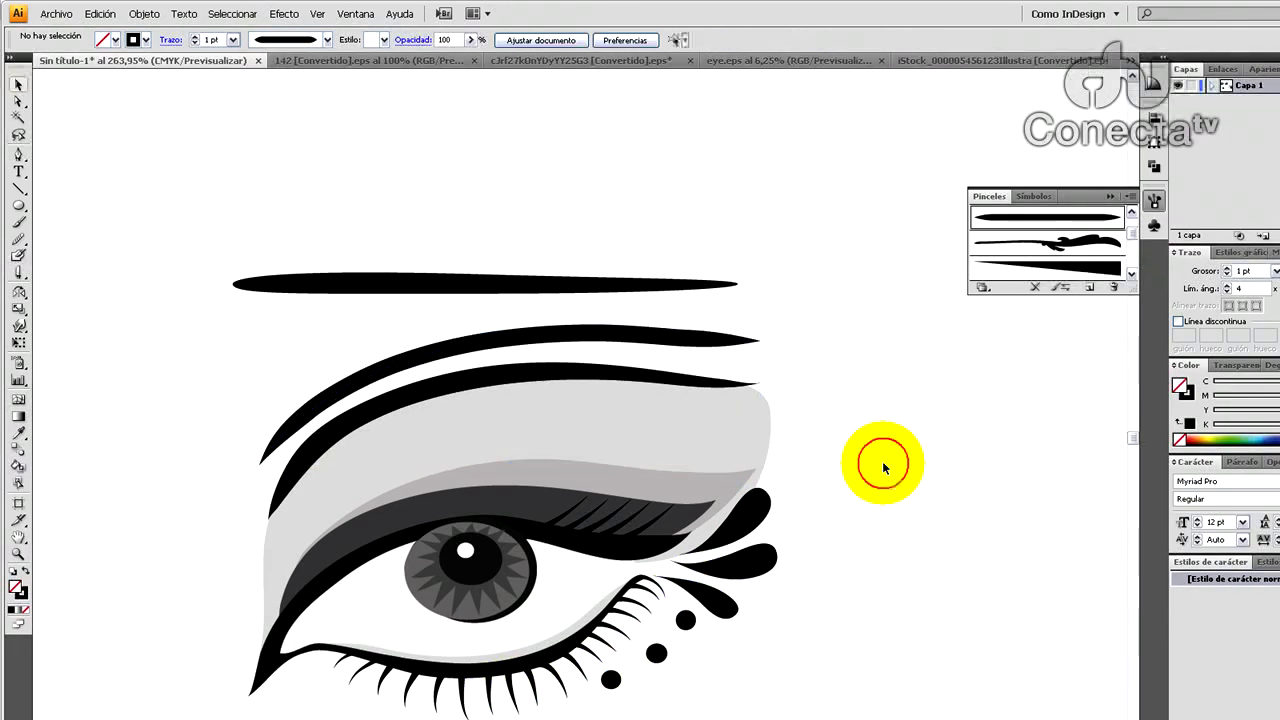